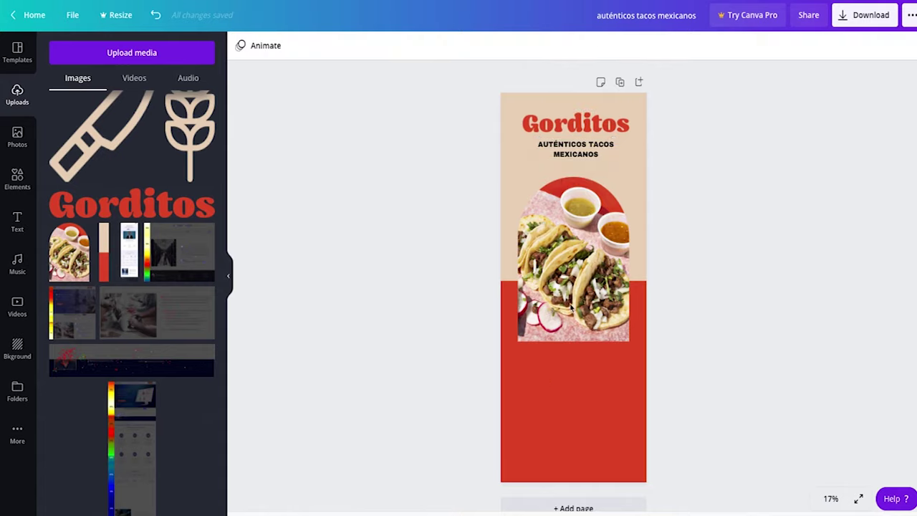
pyautogui.scroll(3, 133, 287)
pyautogui.click(190, 322)
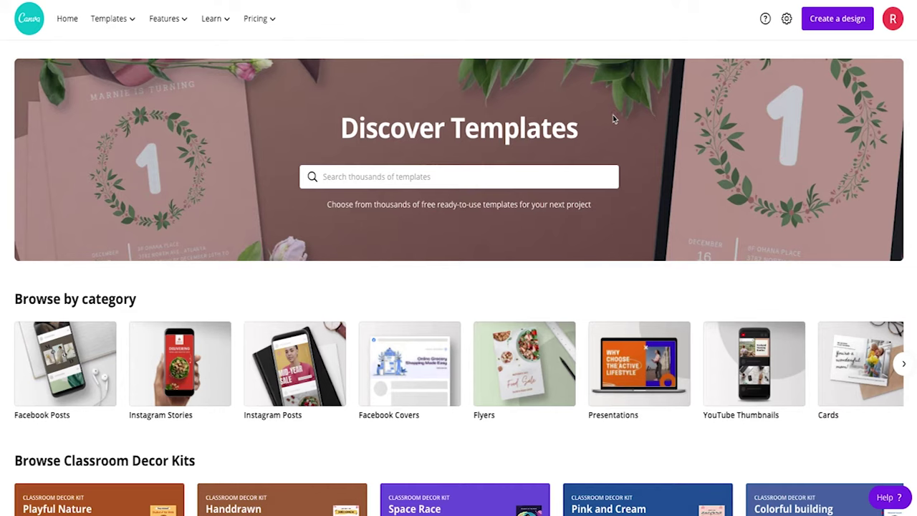
# Step: Create a new custom-size design 16.85 in wide and 40.67 in high
pyautogui.click(847, 24)
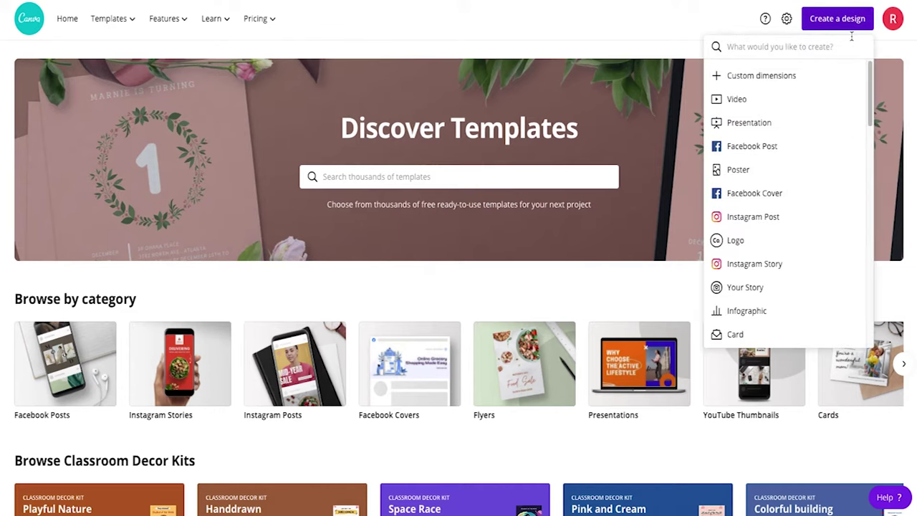
pyautogui.click(820, 81)
pyautogui.click(849, 88)
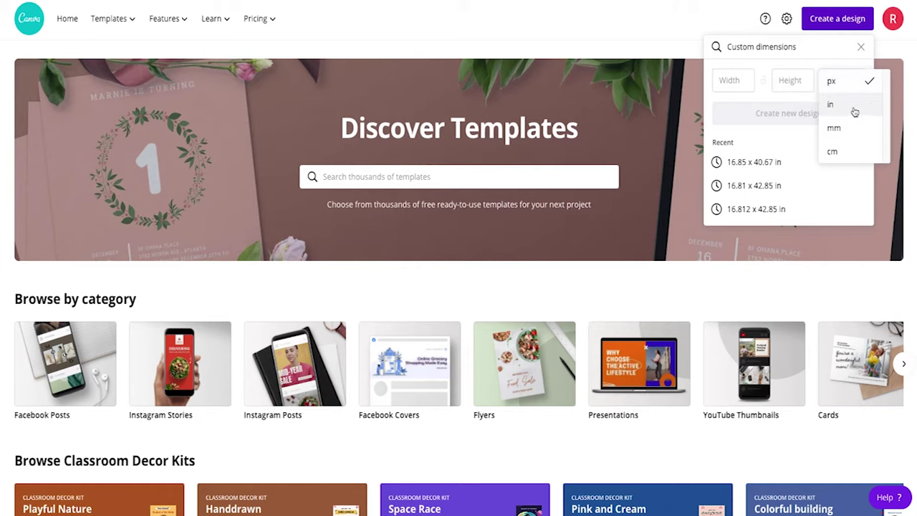
pyautogui.click(850, 106)
pyautogui.click(748, 83)
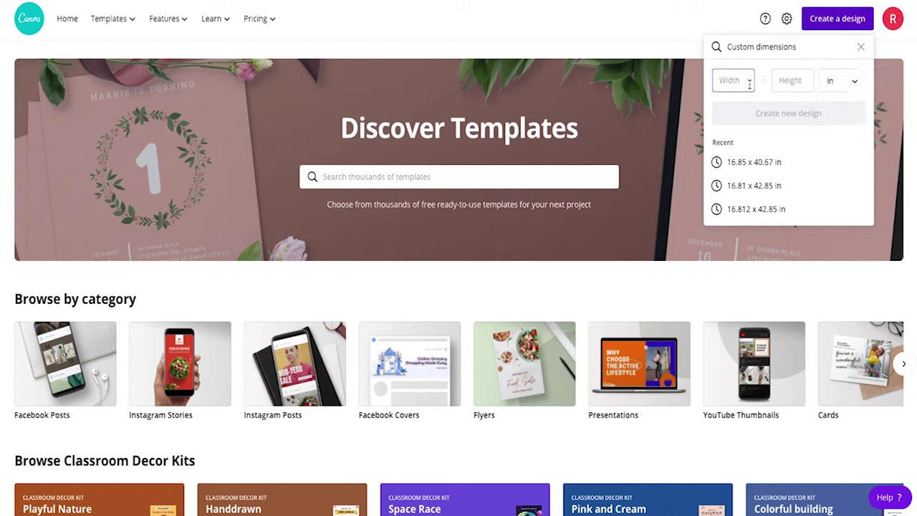
pyautogui.write('16.85')
pyautogui.click(792, 80)
pyautogui.write('40.67')
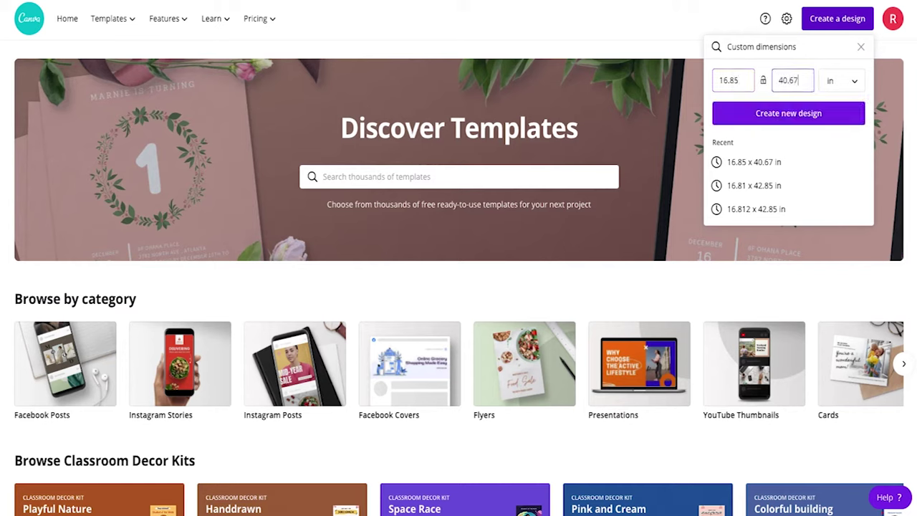
pyautogui.click(750, 115)
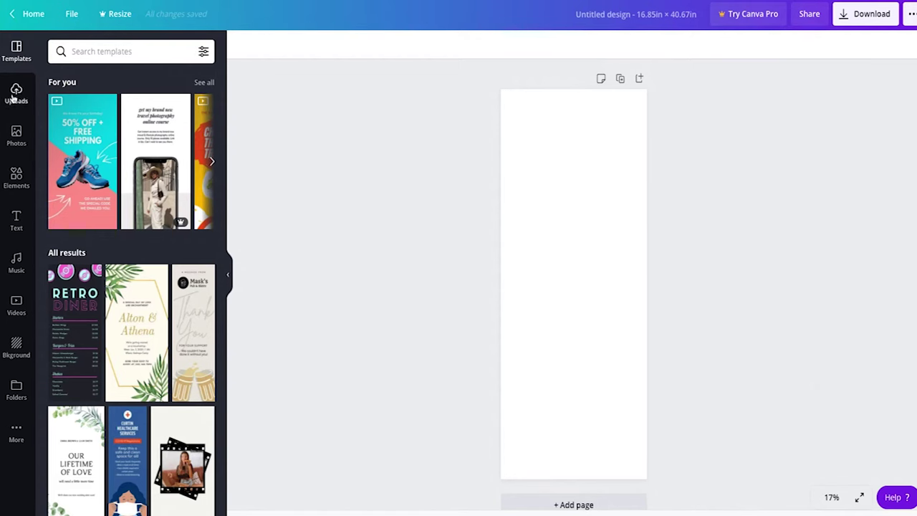
# Step: Browse the suggested templates for a possible starting layout for the blank page
pyautogui.scroll(-10, 143, 227)
pyautogui.scroll(-5, 145, 233)
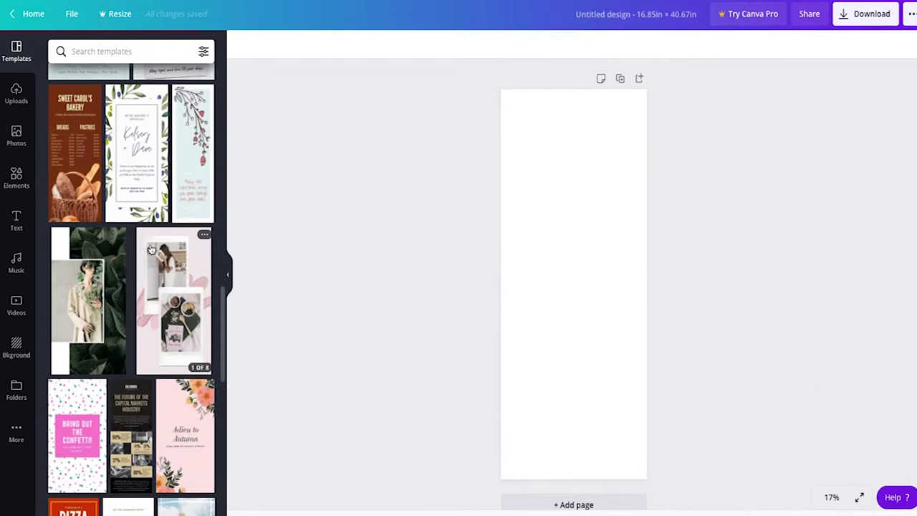
pyautogui.scroll(-4, 151, 249)
pyautogui.scroll(-6, 151, 248)
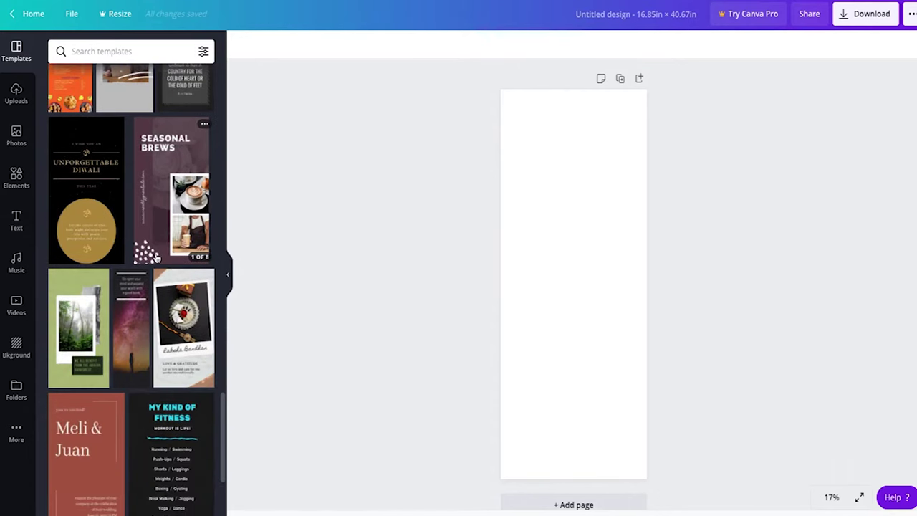
pyautogui.scroll(-3, 156, 256)
pyautogui.scroll(-2, 160, 254)
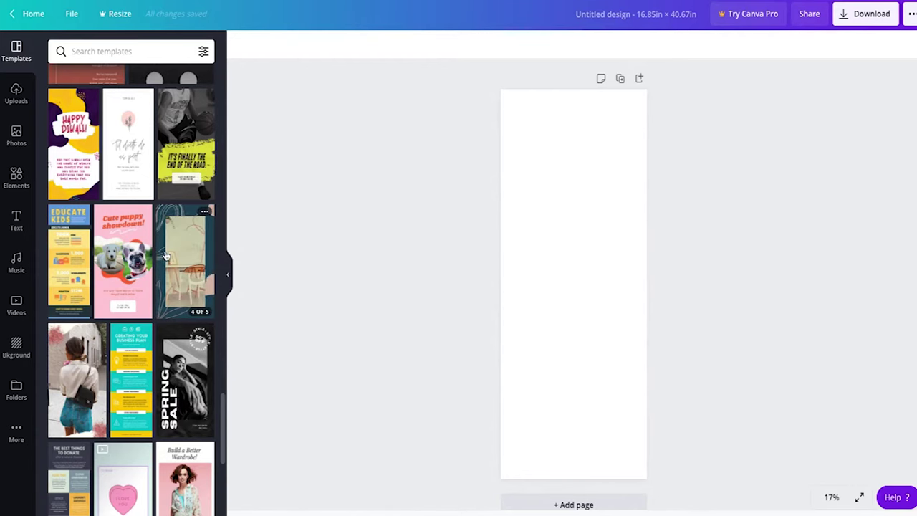
pyautogui.click(514, 277)
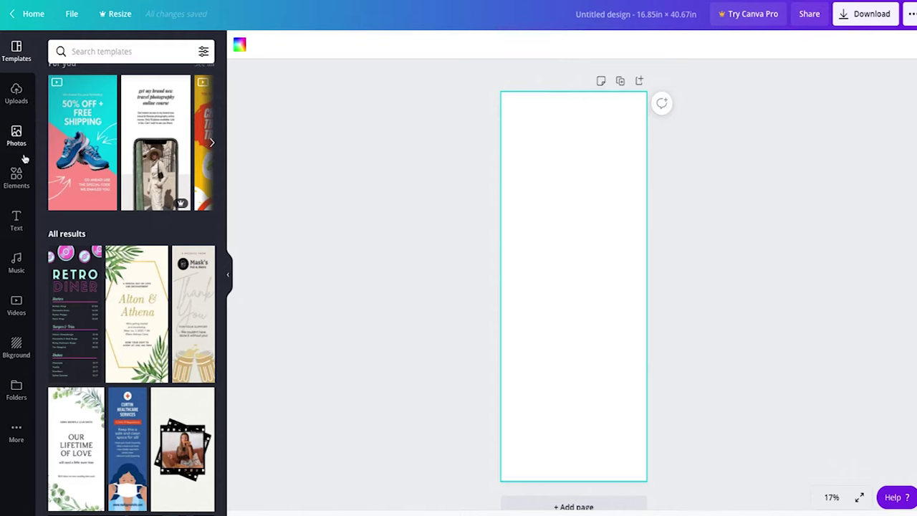
# Step: Add the uploaded beige-and-red background image to the page as a colour reference and move it to the page's right edge
pyautogui.click(20, 179)
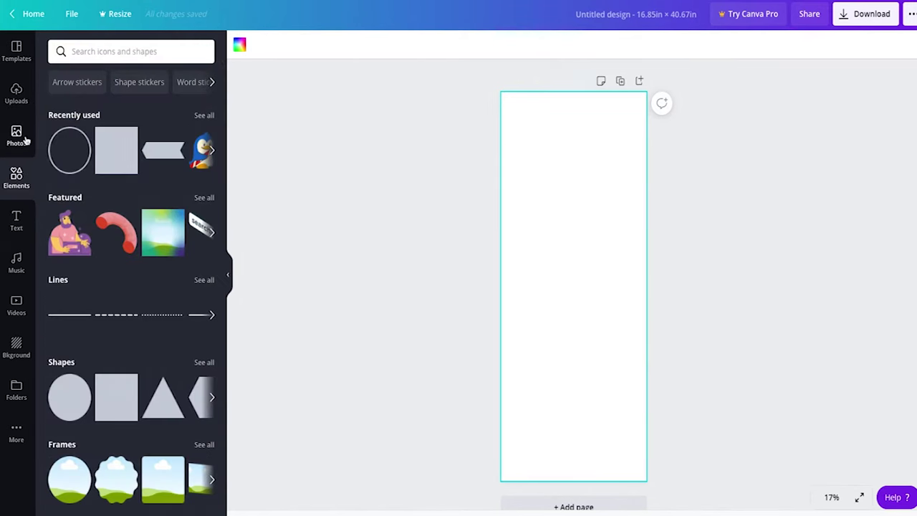
pyautogui.click(19, 96)
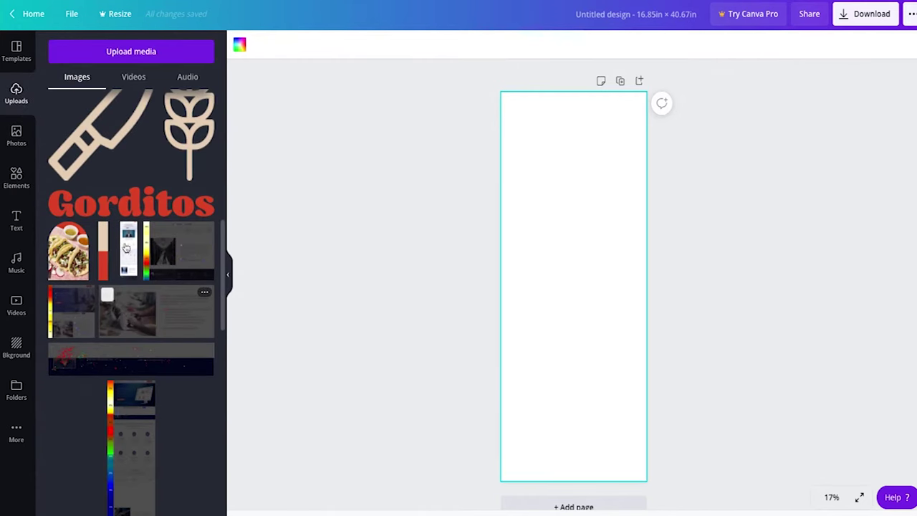
pyautogui.click(103, 258)
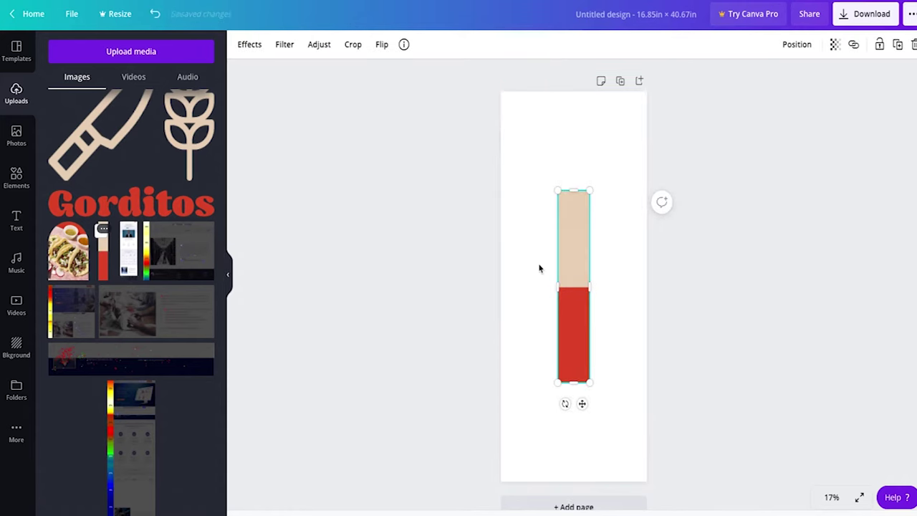
pyautogui.click(520, 184)
pyautogui.moveTo(563, 227); pyautogui.dragTo(621, 227)
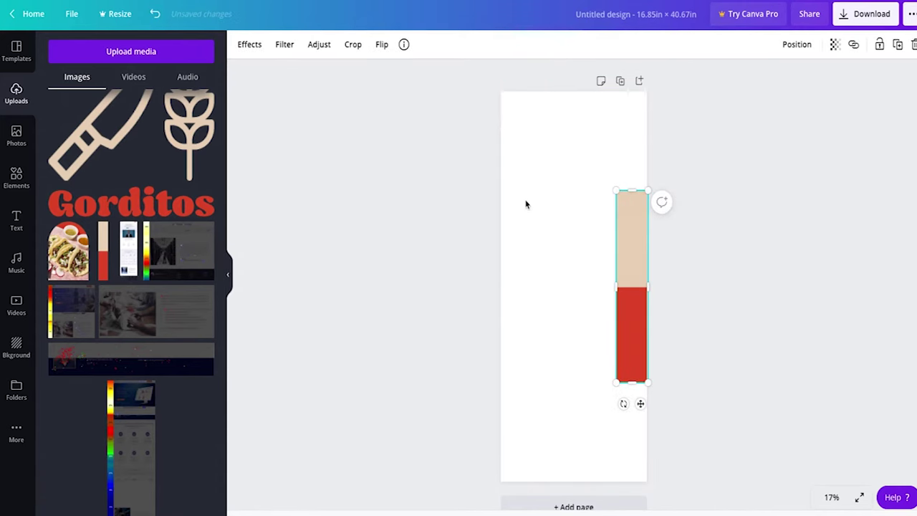
pyautogui.click(433, 193)
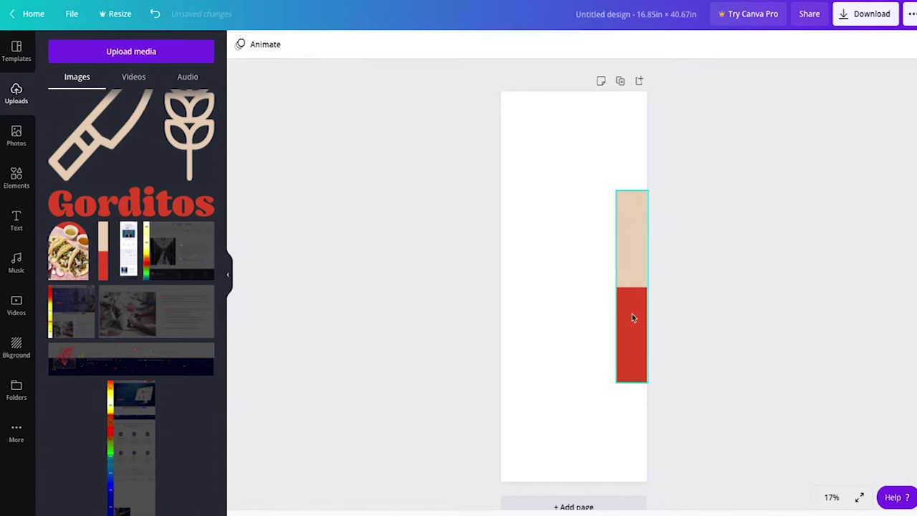
# Step: Add a red square shape and stretch it across the full page width to cover the lower half down to the bottom edge
pyautogui.click(16, 185)
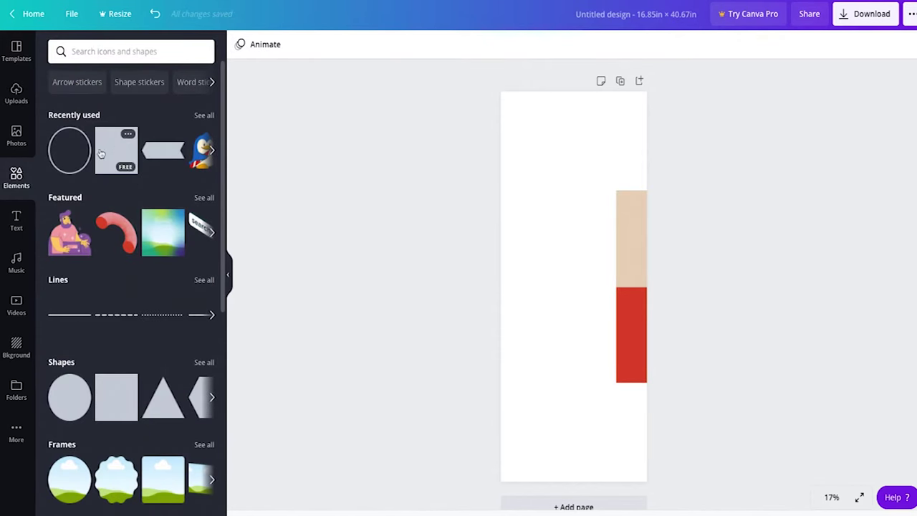
pyautogui.click(111, 149)
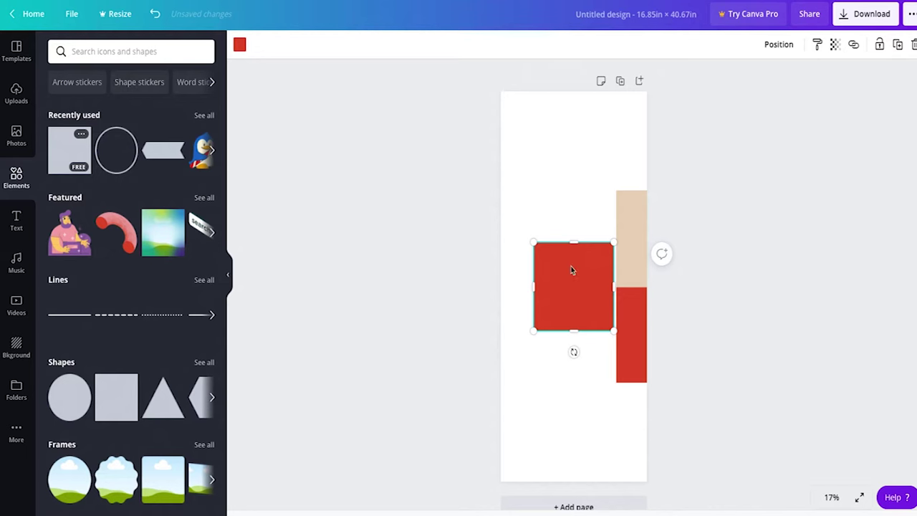
pyautogui.moveTo(573, 266); pyautogui.dragTo(542, 279)
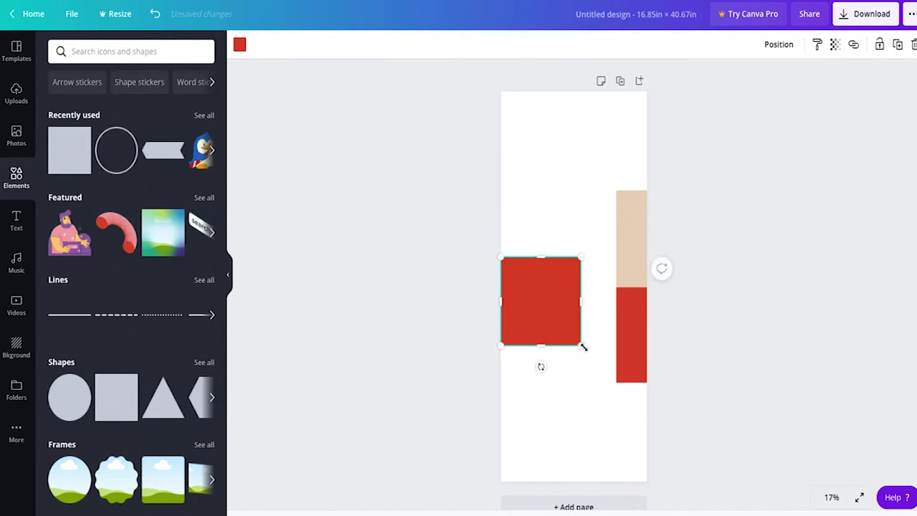
pyautogui.moveTo(581, 346); pyautogui.dragTo(609, 462)
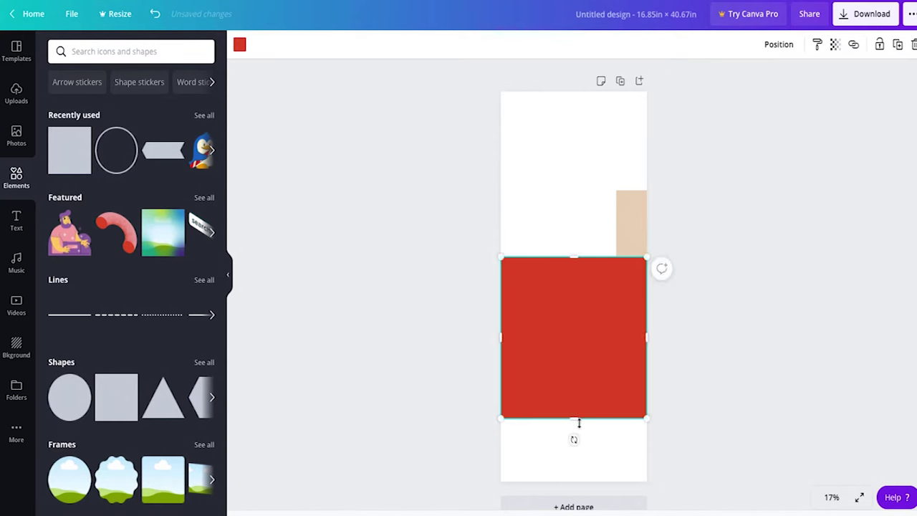
pyautogui.moveTo(577, 423); pyautogui.dragTo(576, 486)
pyautogui.moveTo(574, 256); pyautogui.dragTo(574, 277)
# Step: Move the beige-and-red reference image to the left side of the page, across the upper edge of the red block
pyautogui.click(624, 251)
pyautogui.moveTo(614, 256); pyautogui.dragTo(571, 179)
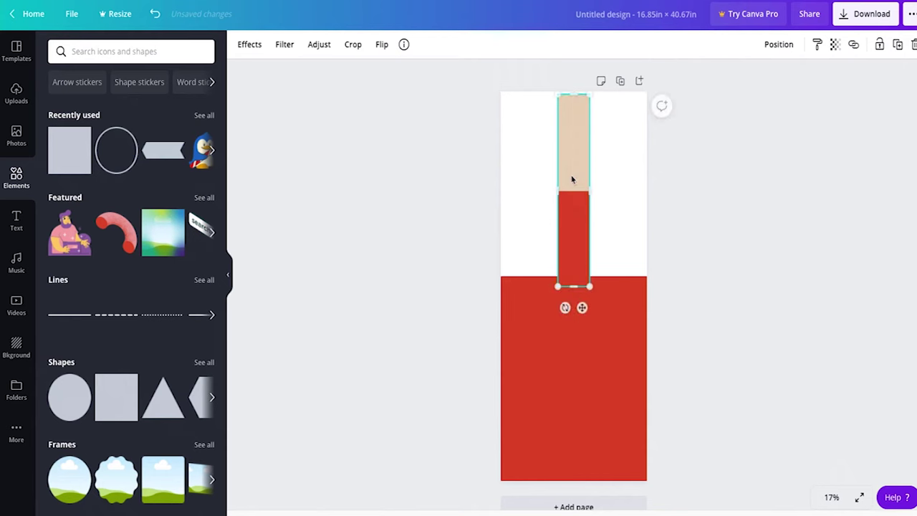
pyautogui.moveTo(574, 223); pyautogui.dragTo(524, 360)
# Step: Place a copy of the red block at the top of the page and shorten both blocks, leaving a gap between them
pyautogui.click(585, 332)
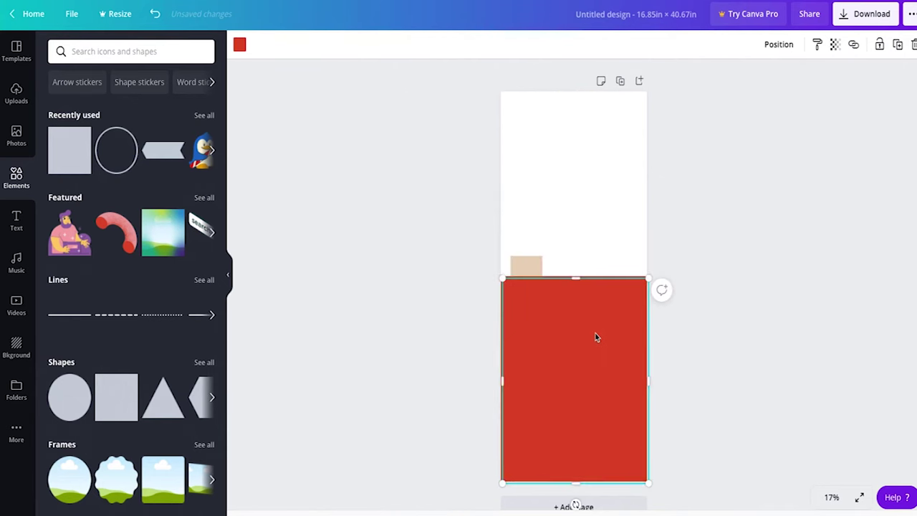
pyautogui.moveTo(590, 361); pyautogui.dragTo(586, 171)
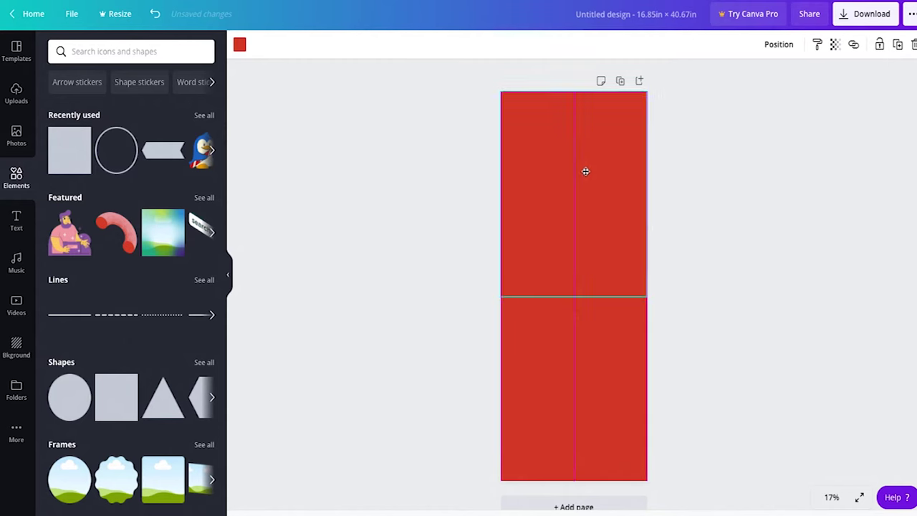
pyautogui.moveTo(574, 298); pyautogui.dragTo(575, 322)
pyautogui.click(572, 283)
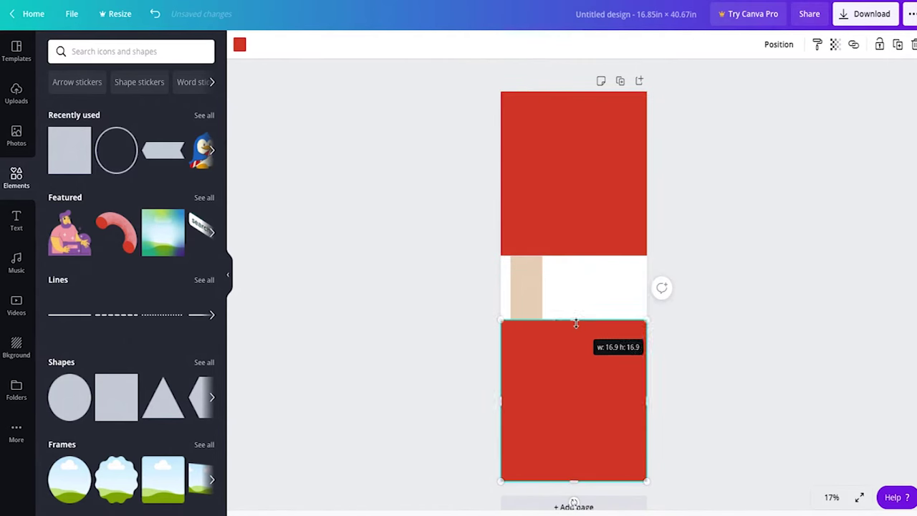
pyautogui.click(540, 285)
# Step: Recolour the upper block with the beige photo colour and delete the beige-and-red reference image
pyautogui.click(548, 256)
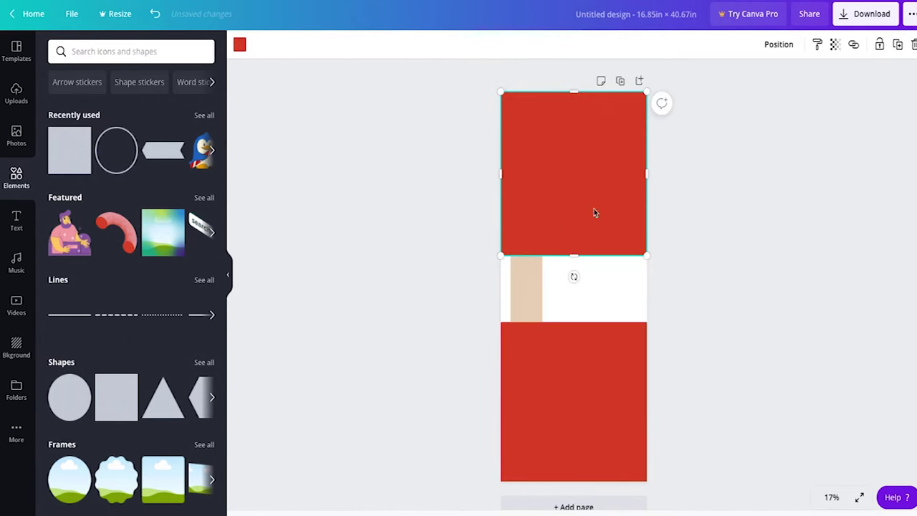
pyautogui.click(240, 46)
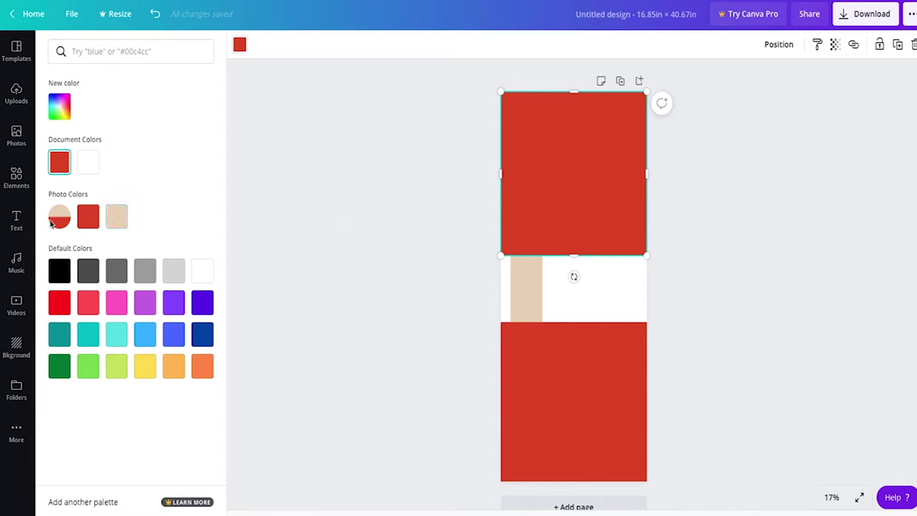
pyautogui.click(120, 222)
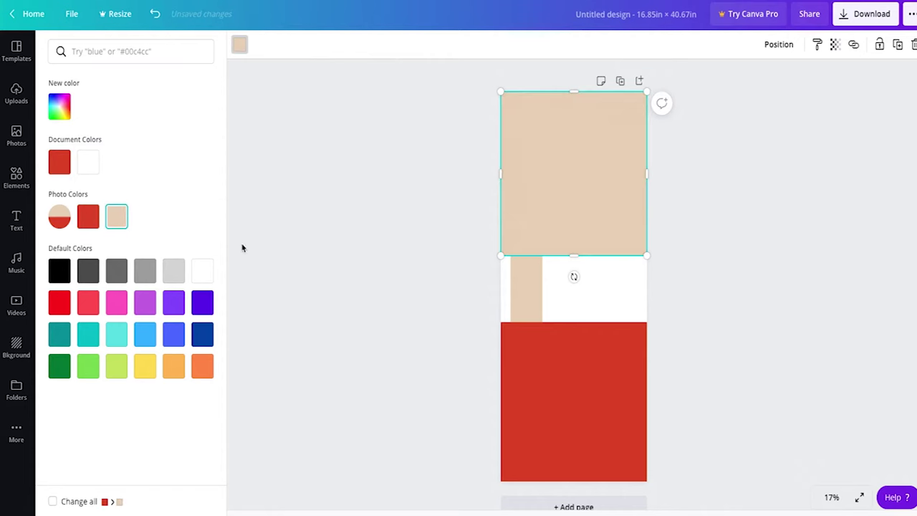
pyautogui.click(541, 291)
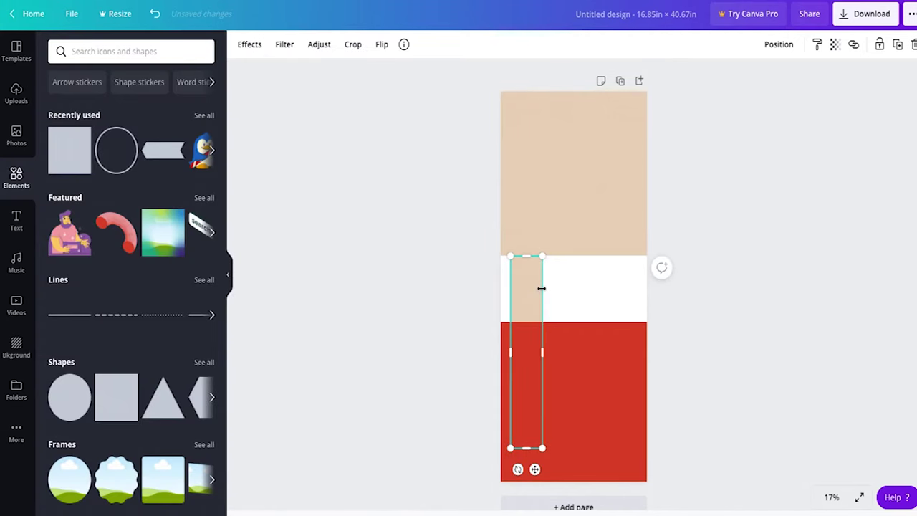
pyautogui.press('Delete')
# Step: Extend the beige and red blocks toward each other so they meet near the middle of the page without a gap
pyautogui.click(590, 232)
pyautogui.moveTo(581, 327); pyautogui.dragTo(577, 287)
pyautogui.click(581, 246)
pyautogui.moveTo(575, 252); pyautogui.dragTo(574, 280)
pyautogui.click(572, 302)
pyautogui.click(571, 261)
pyautogui.click(701, 281)
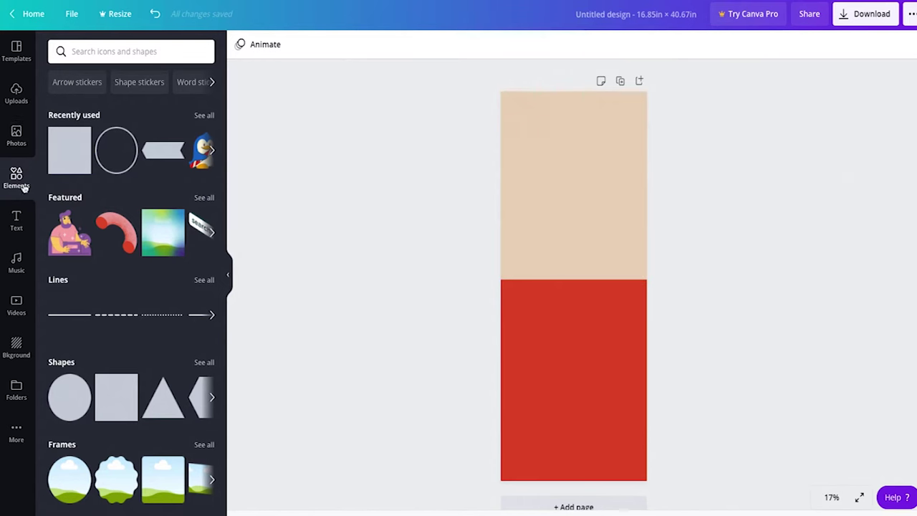
# Step: Add the uploaded red Gorditos logo and centre it near the top of the beige block
pyautogui.click(17, 94)
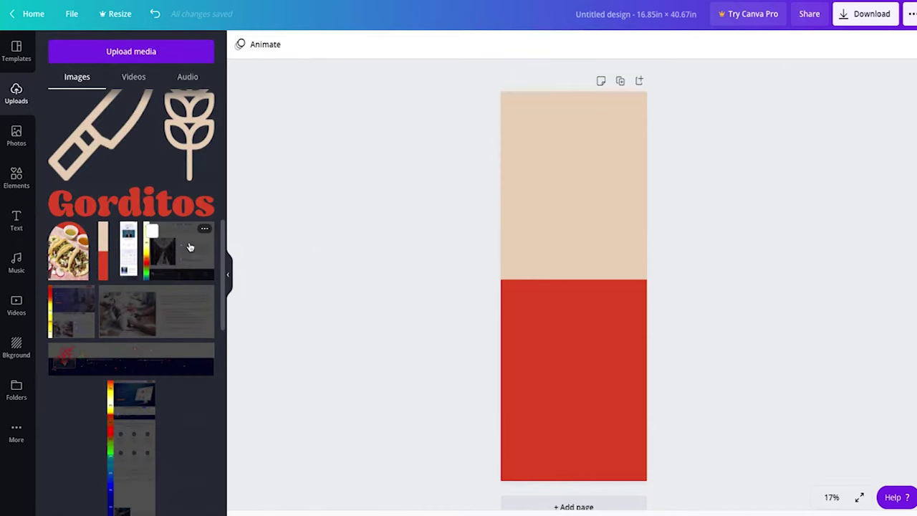
pyautogui.click(140, 205)
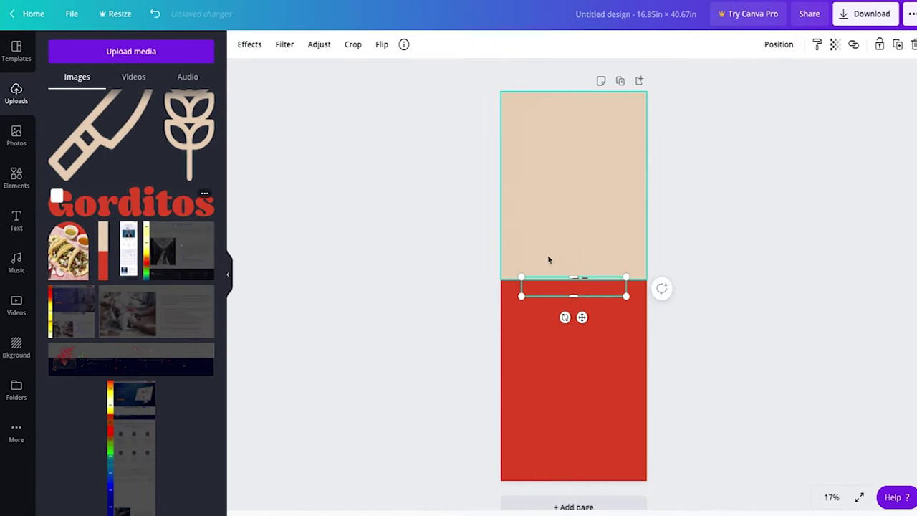
pyautogui.moveTo(573, 287); pyautogui.dragTo(546, 183)
pyautogui.moveTo(564, 183); pyautogui.dragTo(568, 119)
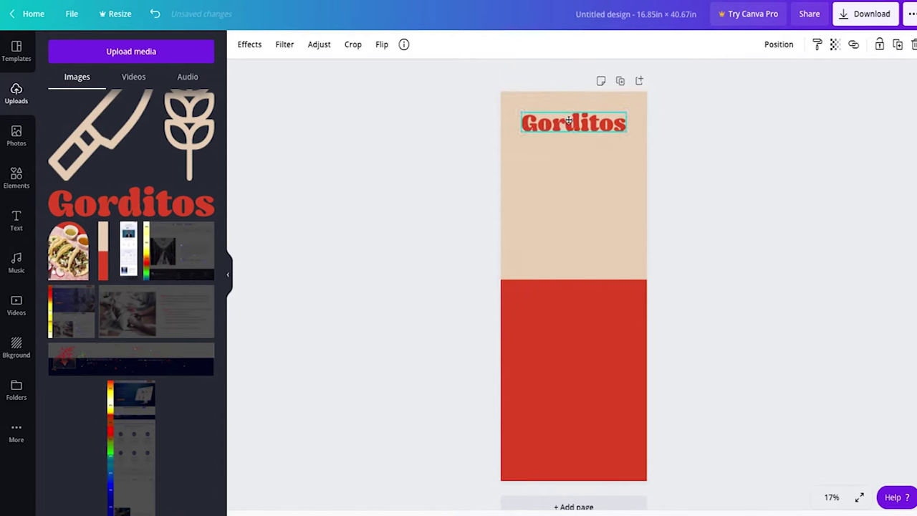
pyautogui.click(708, 127)
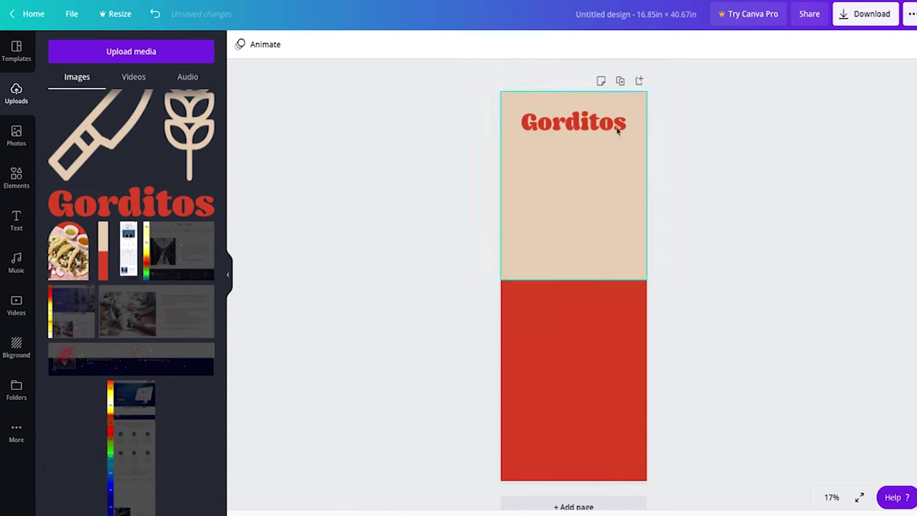
# Step: Scale the Gorditos logo down slightly and keep it centred near the top of the beige block
pyautogui.click(607, 124)
pyautogui.moveTo(607, 123); pyautogui.dragTo(607, 128)
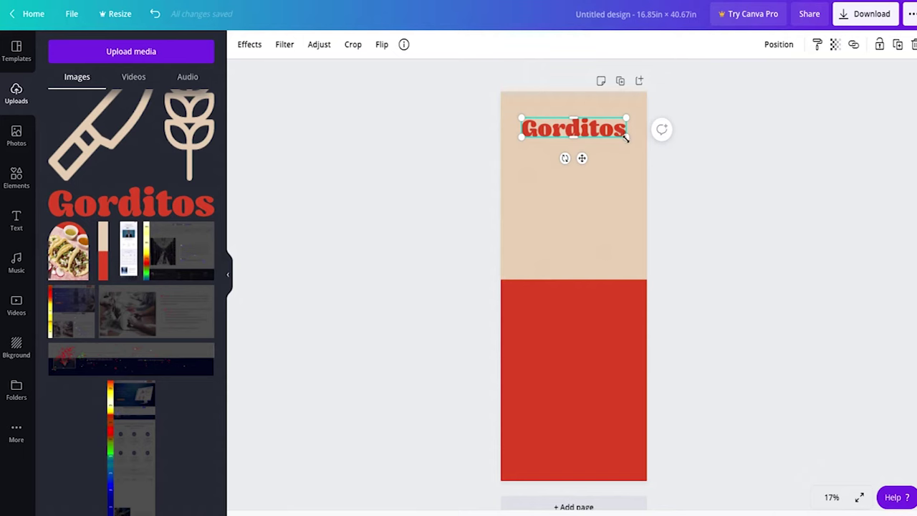
pyautogui.moveTo(625, 136)
pyautogui.mouseDown()
pyautogui.moveTo(597, 129)
pyautogui.moveTo(614, 124)
pyautogui.mouseUp()
pyautogui.hotkey('ctrl', 'z')
pyautogui.click(727, 157)
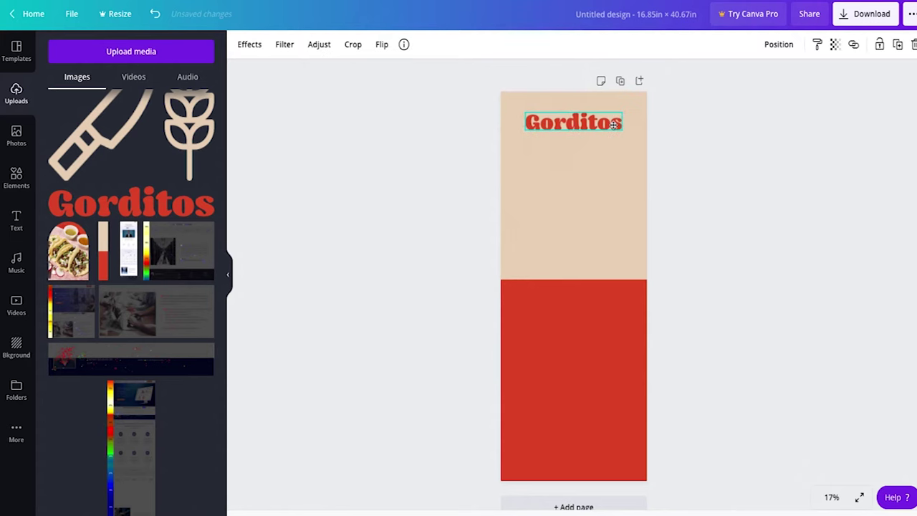
pyautogui.click(707, 128)
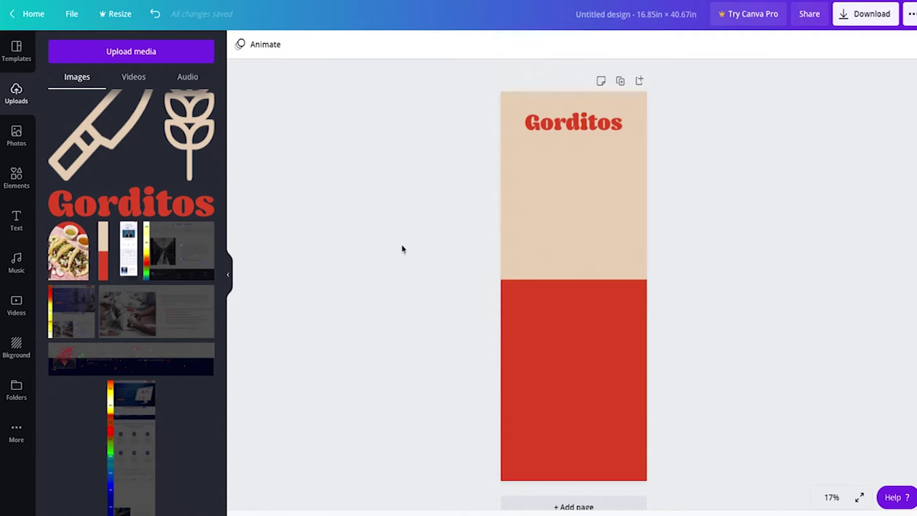
# Step: Add a heading text box and place it in the beige block directly below the Gorditos logo
pyautogui.click(17, 219)
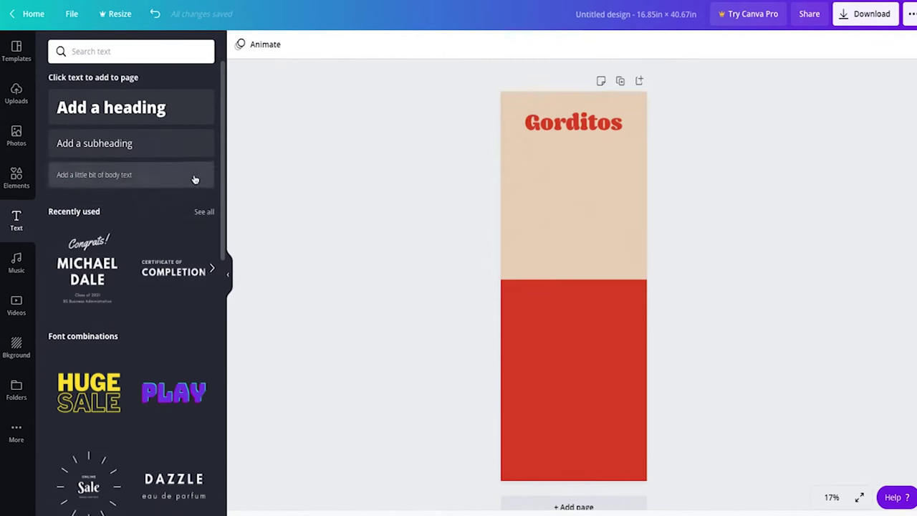
pyautogui.click(125, 122)
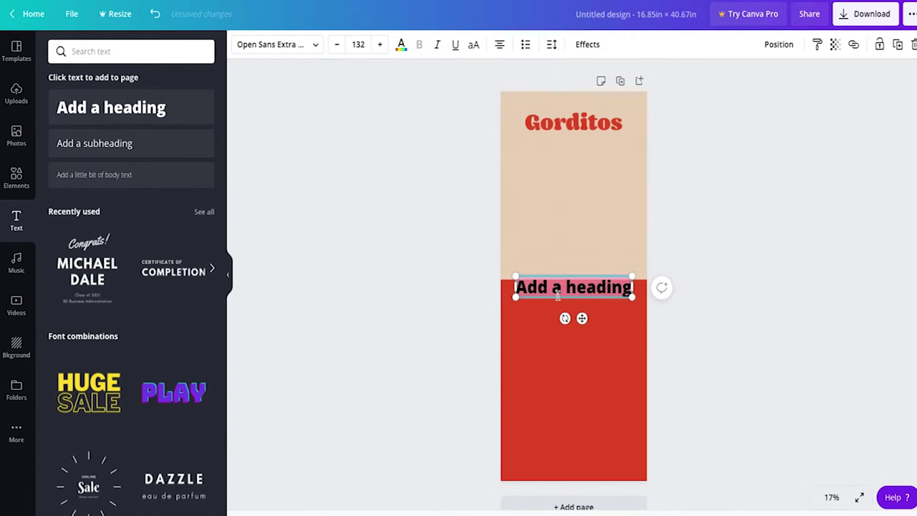
pyautogui.moveTo(559, 295); pyautogui.dragTo(562, 159)
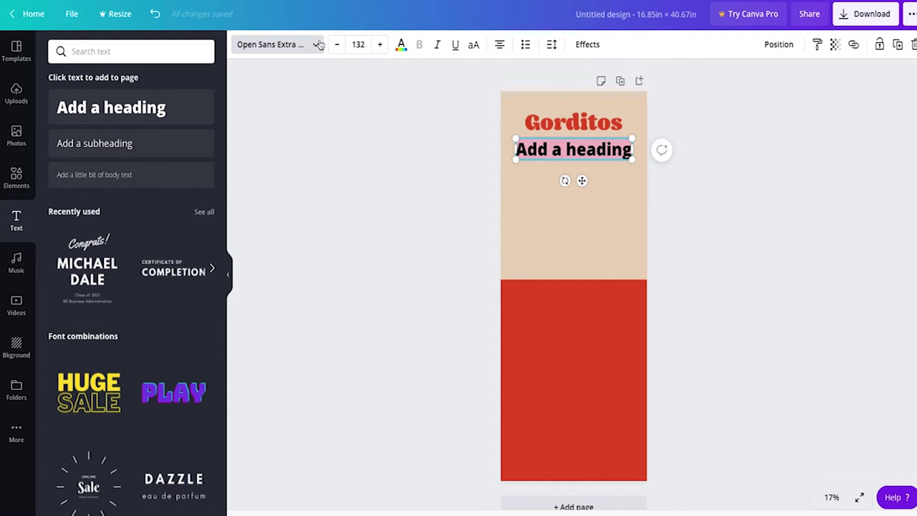
pyautogui.click(319, 44)
pyautogui.scroll(-7, 115, 244)
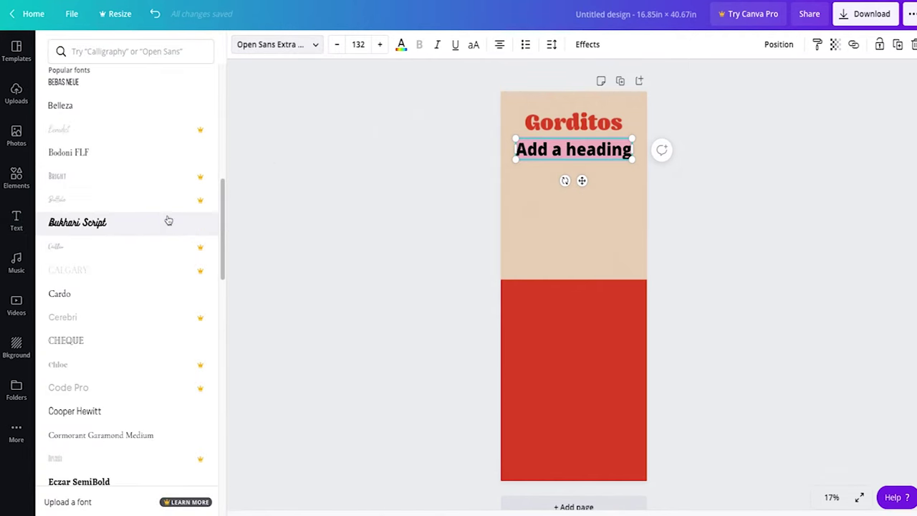
pyautogui.scroll(4, 165, 227)
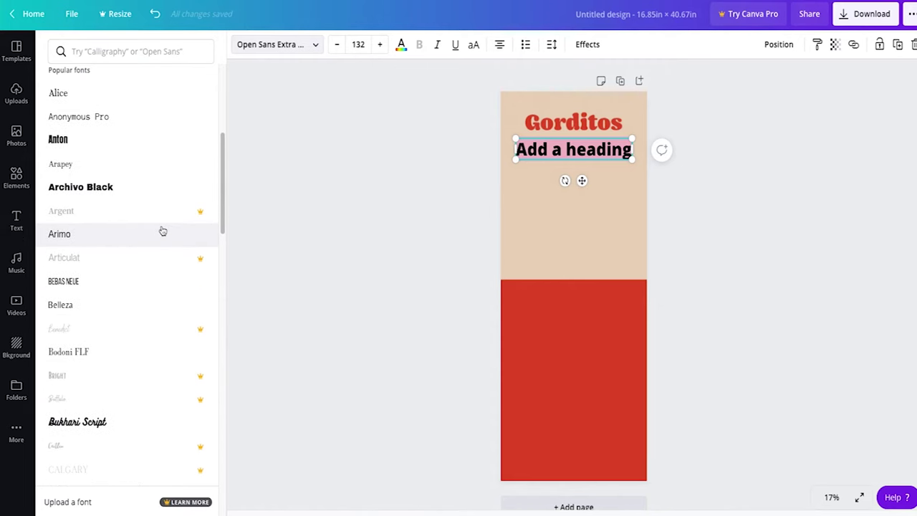
pyautogui.scroll(5, 206, 213)
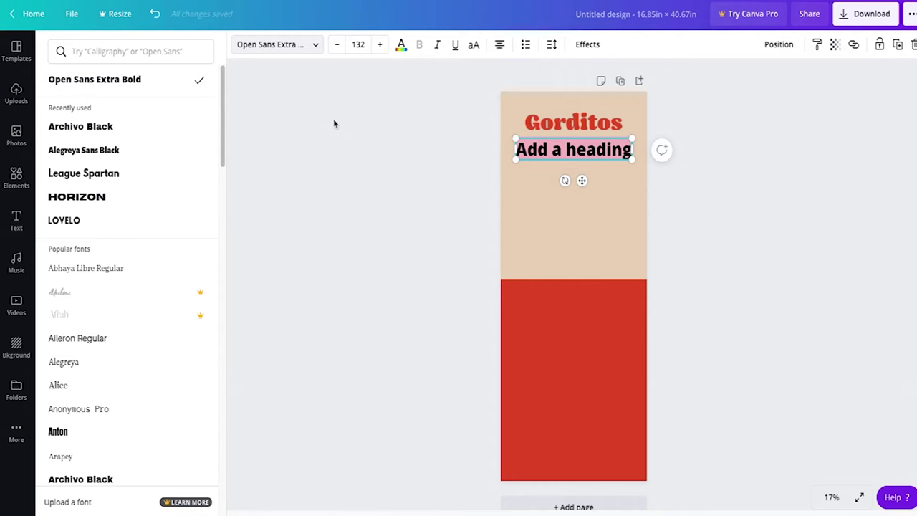
pyautogui.click(281, 45)
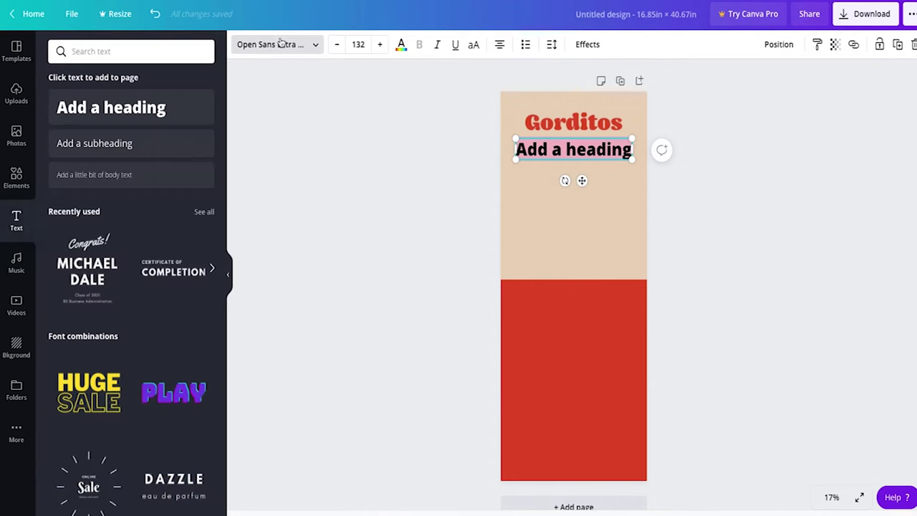
pyautogui.click(124, 54)
# Step: Search the fonts for "arch" and set the heading's font to Archivo Black
pyautogui.click(274, 45)
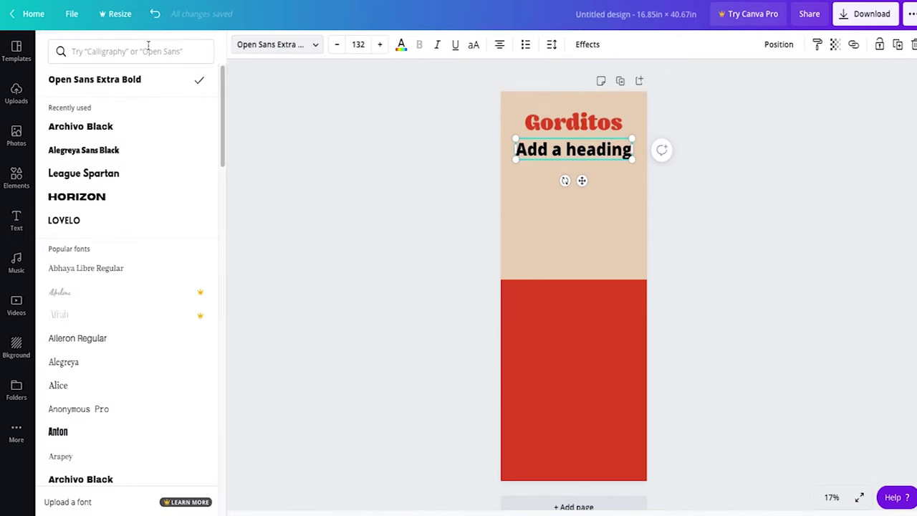
pyautogui.click(126, 50)
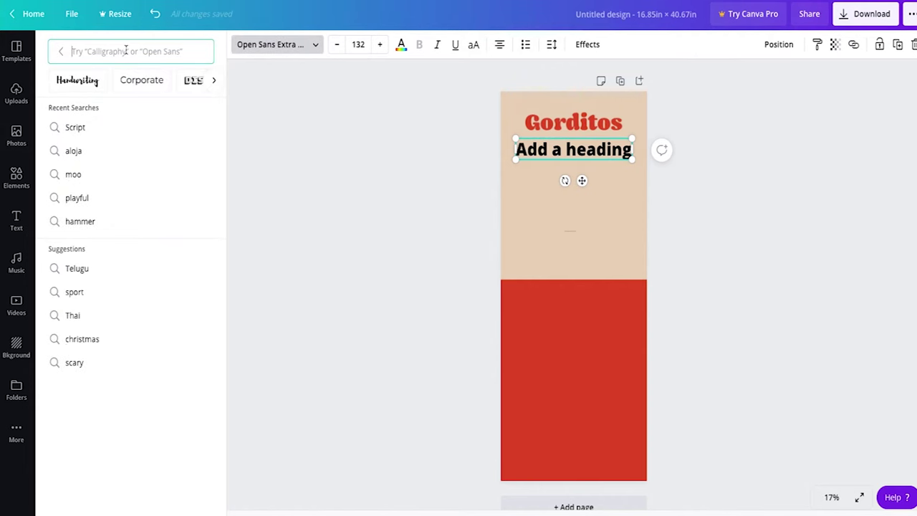
pyautogui.write('arch')
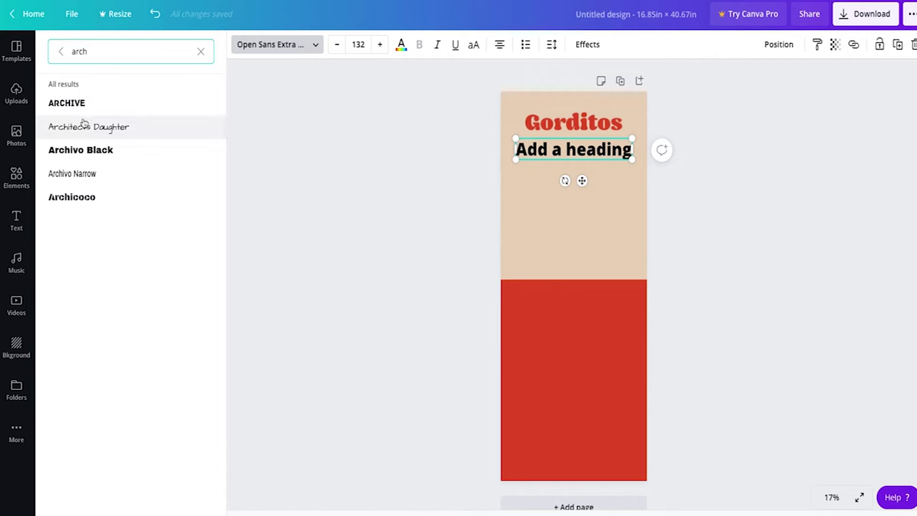
pyautogui.click(111, 151)
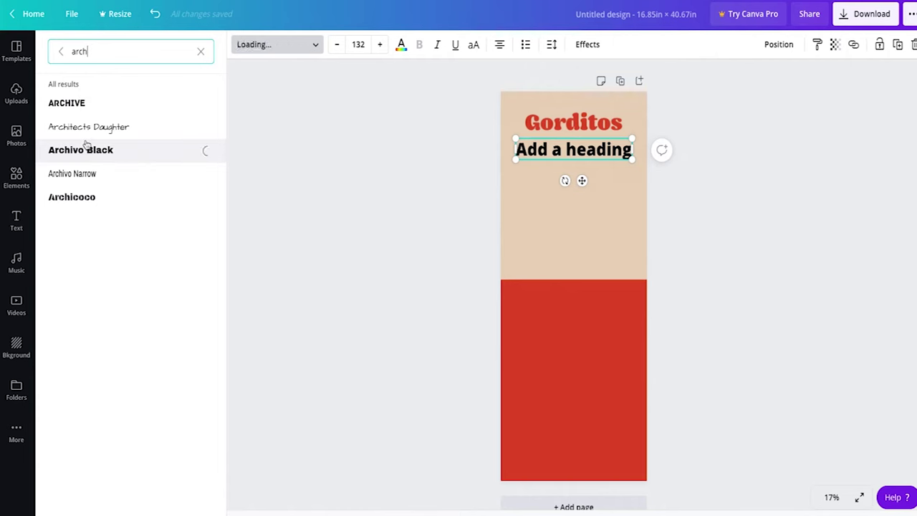
# Step: Set the heading to uppercase and replace its text with "AUTÉNTICOS TACOS MEXICANOS"
pyautogui.tripleClick(597, 142)
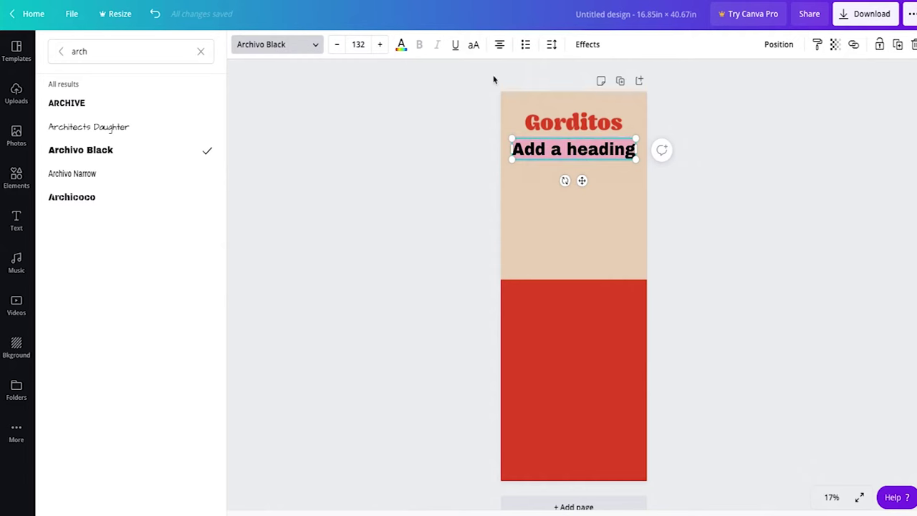
pyautogui.click(472, 46)
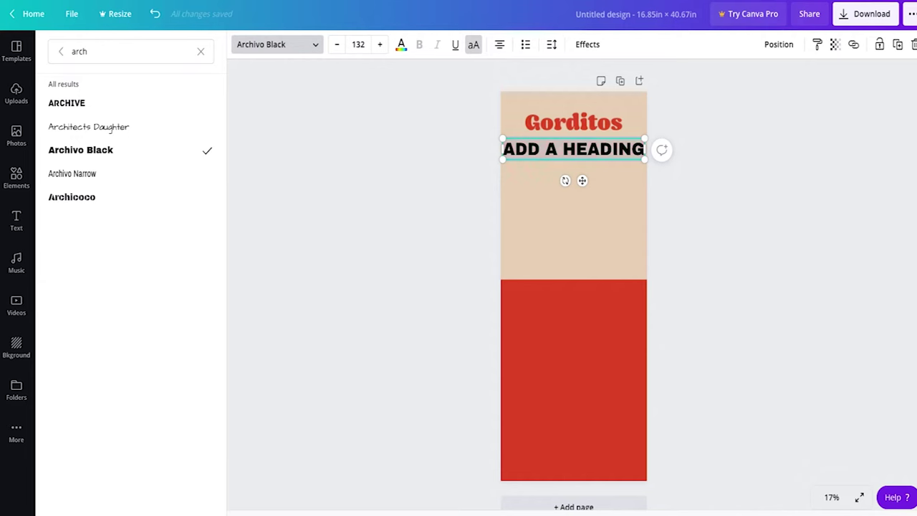
pyautogui.click(562, 147)
pyautogui.write('AUTÉNTICOS TACOS MEXICANOS')
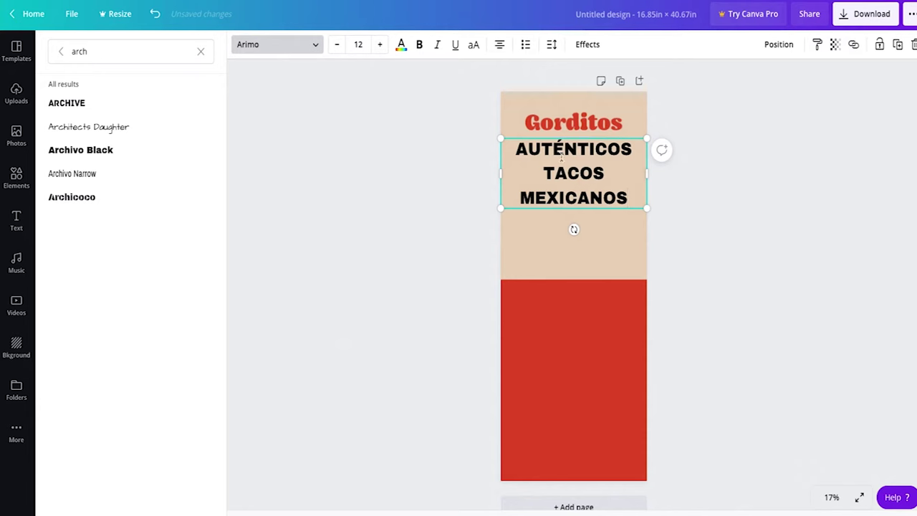
# Step: Select the whole tagline text and set its font size to 55
pyautogui.hotkey('ctrl', 'a')
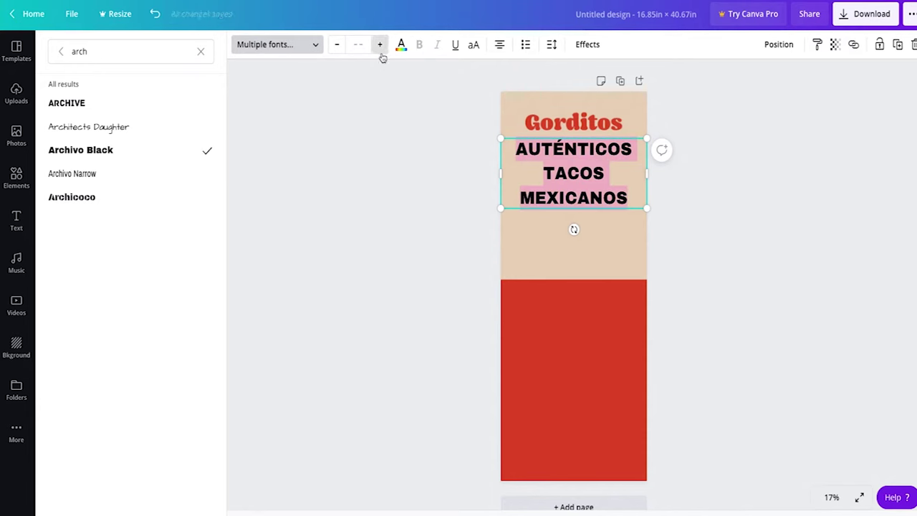
pyautogui.click(356, 45)
pyautogui.write('55')
pyautogui.press('Return')
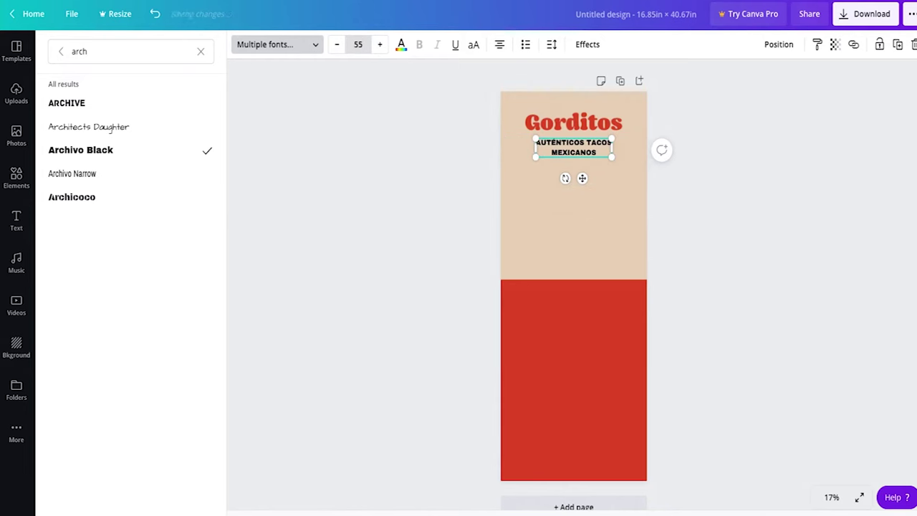
# Step: Enlarge the Gorditos logo slightly, keeping it centred, and nudge the tagline down a little beneath it
pyautogui.click(613, 127)
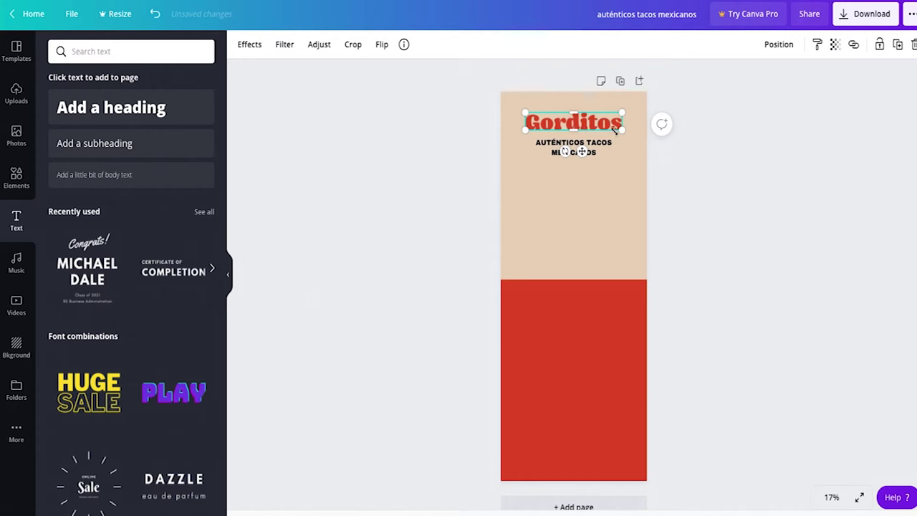
pyautogui.moveTo(622, 130)
pyautogui.mouseDown()
pyautogui.moveTo(633, 134)
pyautogui.moveTo(609, 128)
pyautogui.mouseUp()
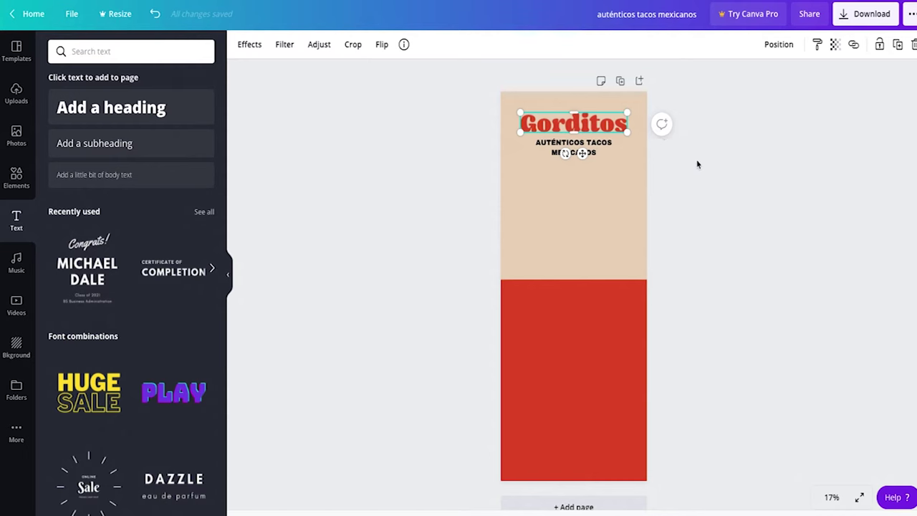
pyautogui.click(589, 146)
pyautogui.moveTo(589, 146); pyautogui.dragTo(589, 146)
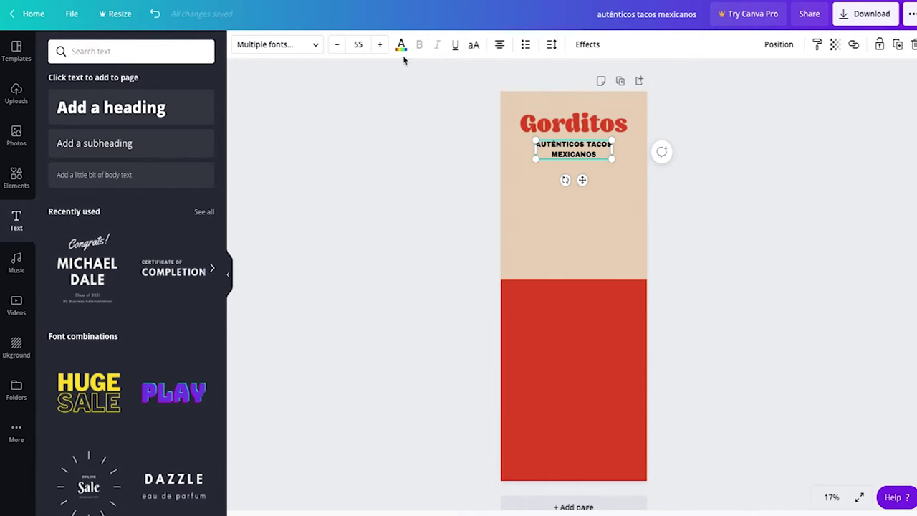
# Step: Change the tagline's text colour to the custom dark shade #201D16 and deselect the text
pyautogui.click(401, 46)
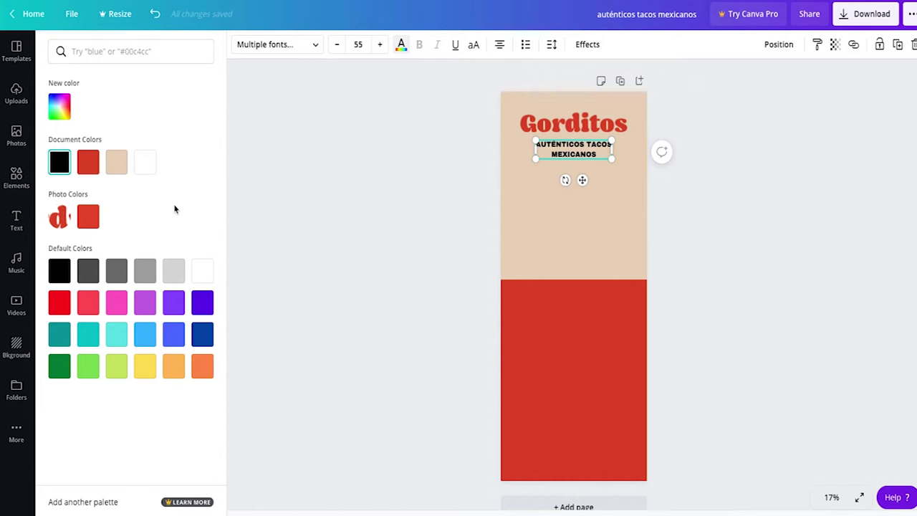
pyautogui.click(62, 107)
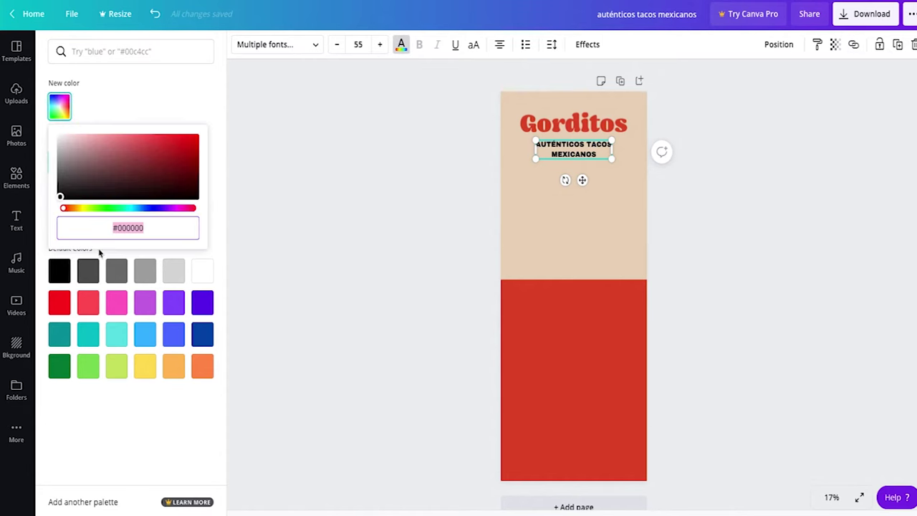
pyautogui.click(122, 154)
pyautogui.moveTo(122, 154)
pyautogui.mouseDown()
pyautogui.moveTo(105, 185)
pyautogui.moveTo(128, 175)
pyautogui.mouseUp()
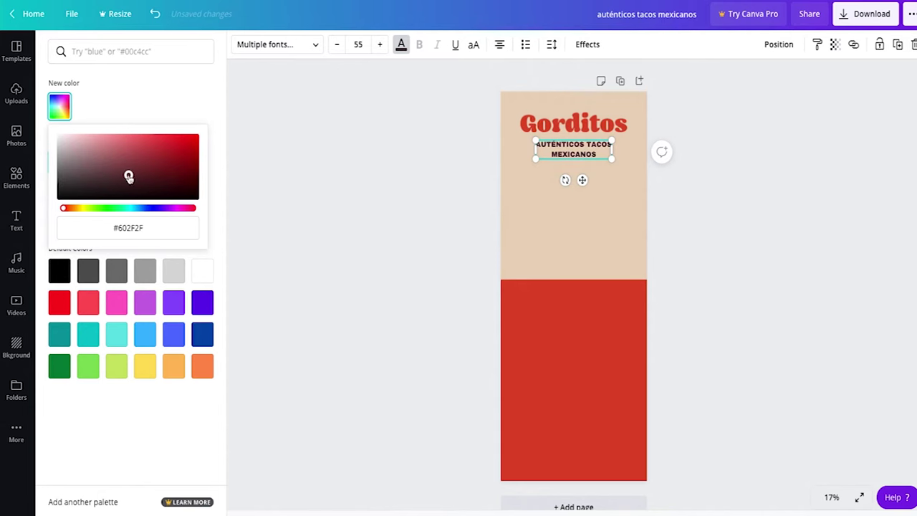
pyautogui.click(152, 226)
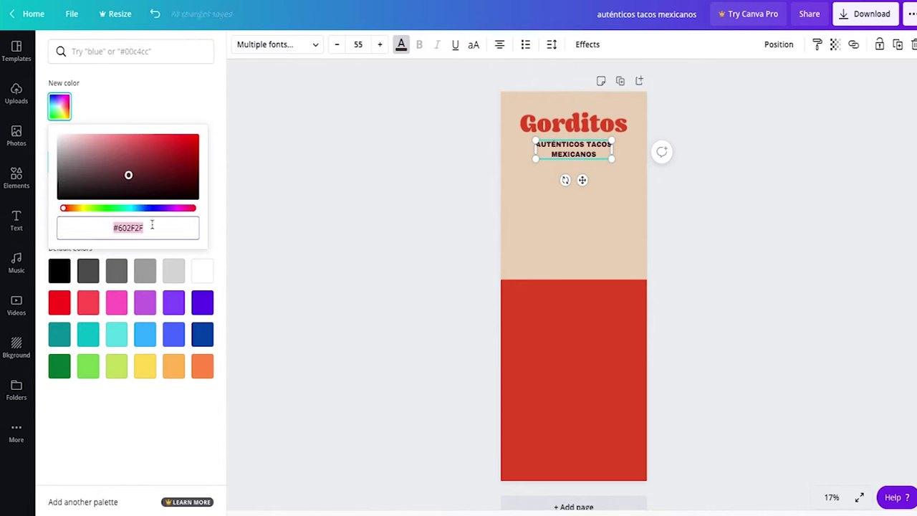
pyautogui.click(152, 226)
pyautogui.press('BackSpace')
pyautogui.press('BackSpace')
pyautogui.press('BackSpace')
pyautogui.press('BackSpace')
pyautogui.press('BackSpace')
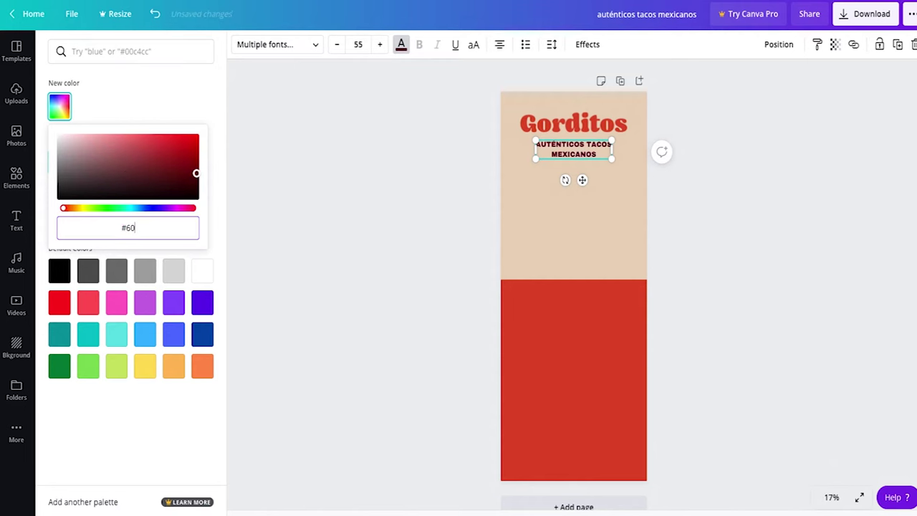
pyautogui.press('BackSpace')
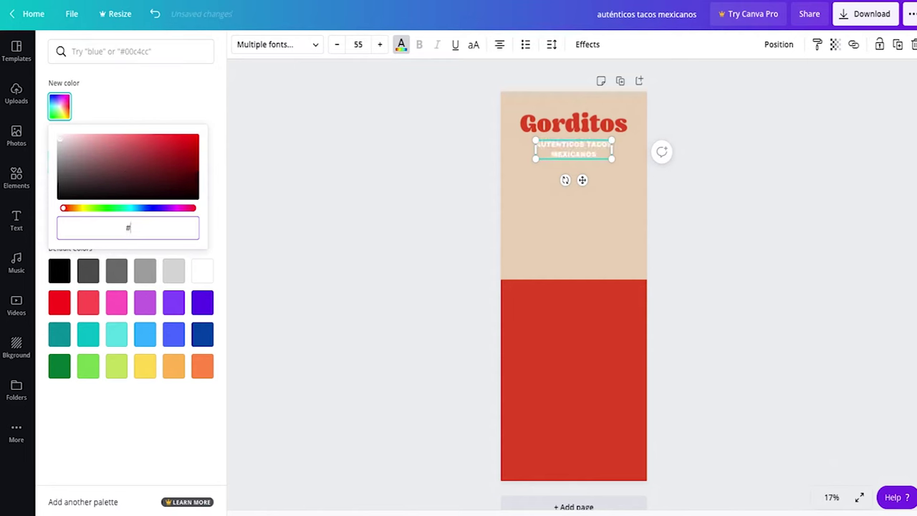
pyautogui.write('201')
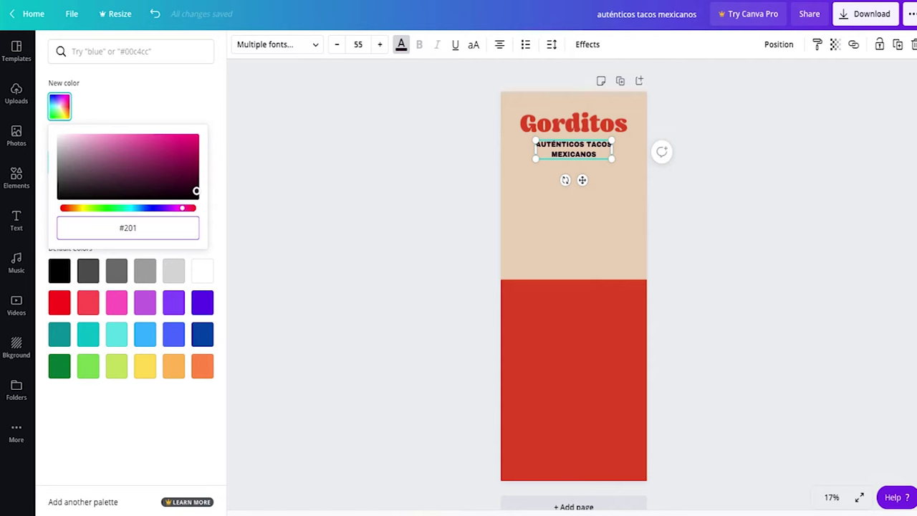
pyautogui.write('D16')
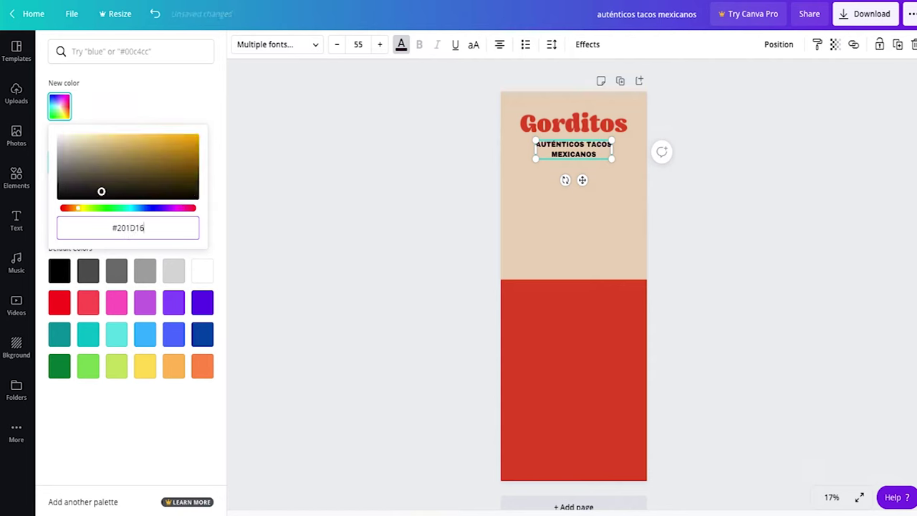
pyautogui.press('Return')
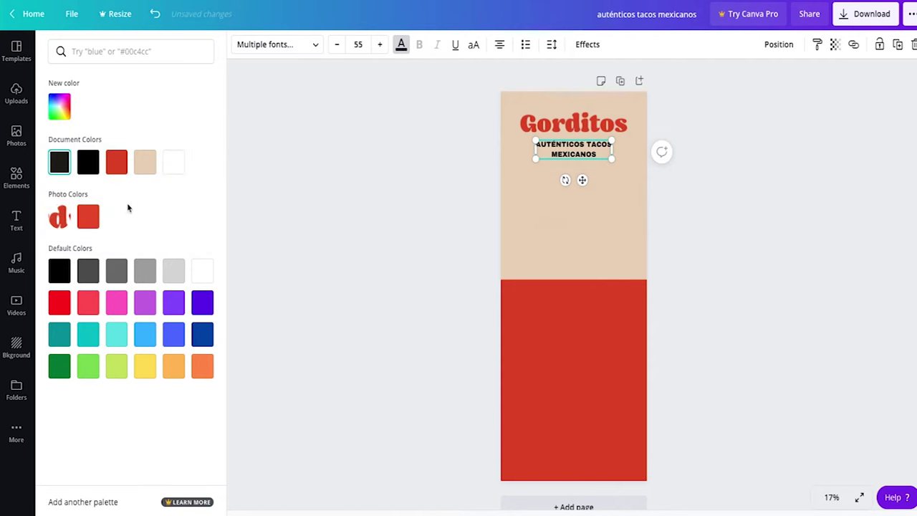
pyautogui.click(65, 167)
pyautogui.press('Escape')
pyautogui.press('Escape')
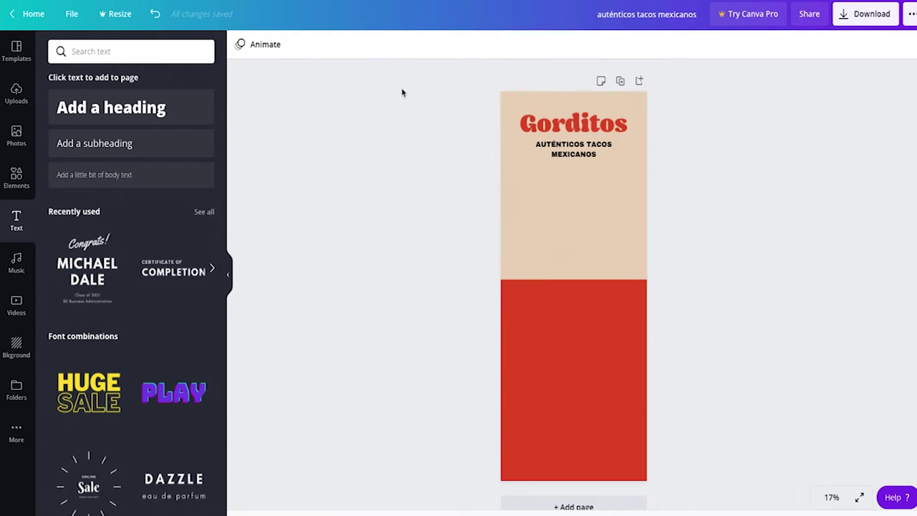
# Step: Add the uploaded arched taco photo centred below the tagline, overlapping the beige and red blocks, and enlarge it slightly
pyautogui.click(17, 177)
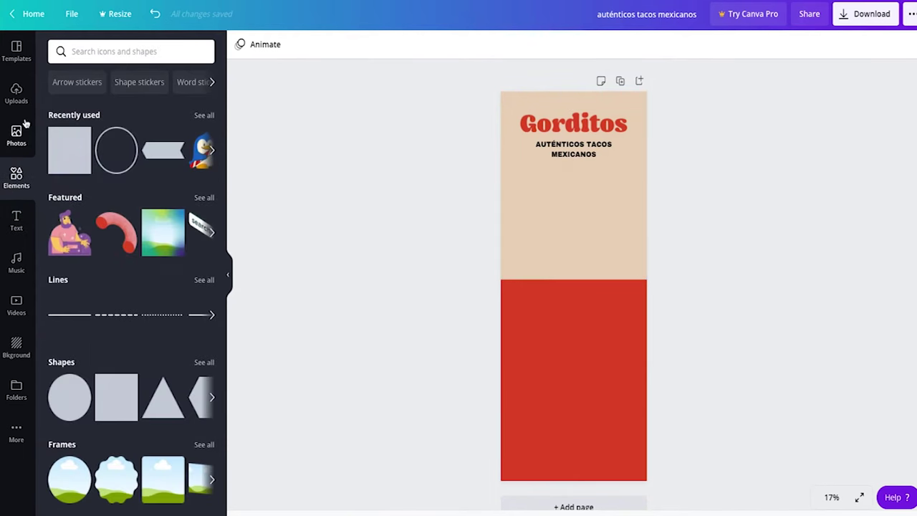
pyautogui.click(16, 93)
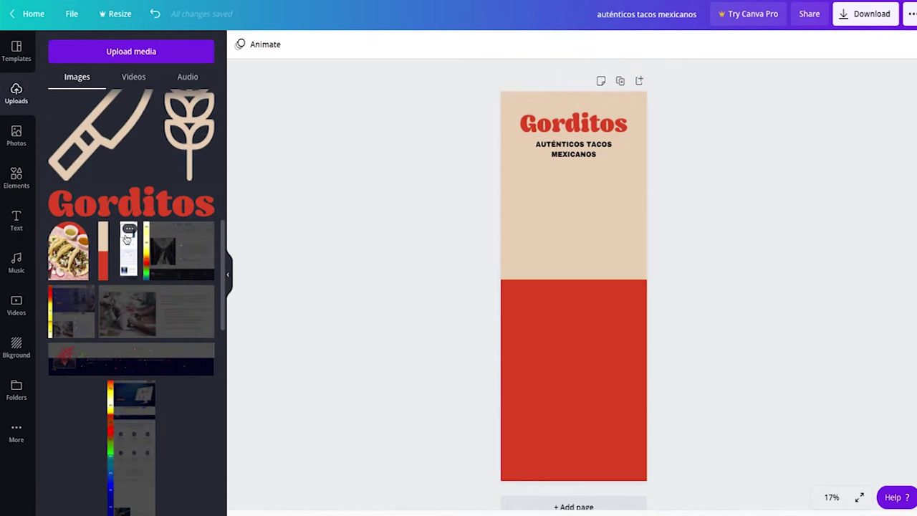
pyautogui.click(68, 249)
pyautogui.moveTo(603, 280); pyautogui.dragTo(596, 246)
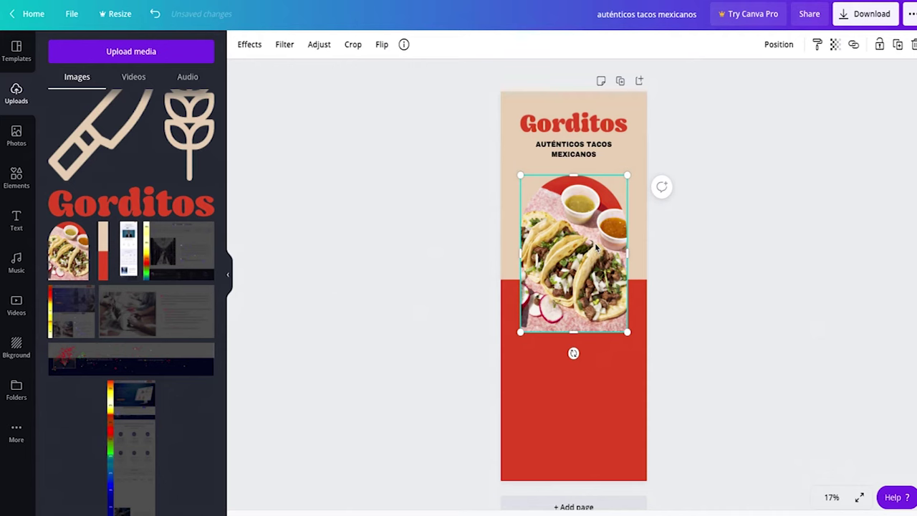
pyautogui.moveTo(599, 261); pyautogui.dragTo(599, 259)
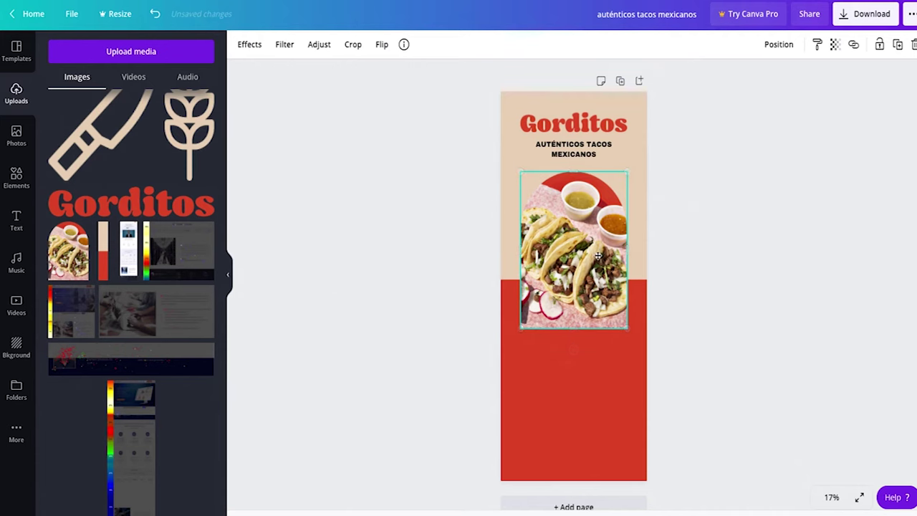
pyautogui.click(676, 239)
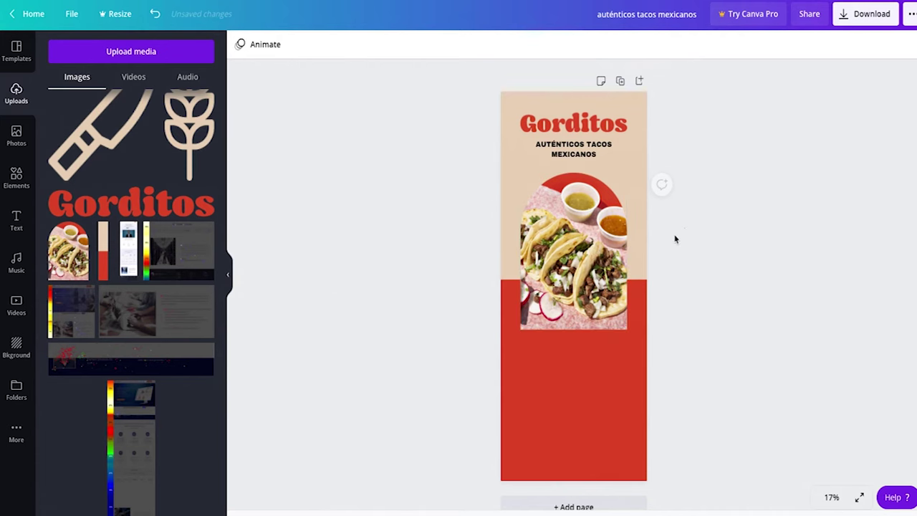
pyautogui.click(597, 275)
pyautogui.moveTo(626, 331); pyautogui.dragTo(601, 314)
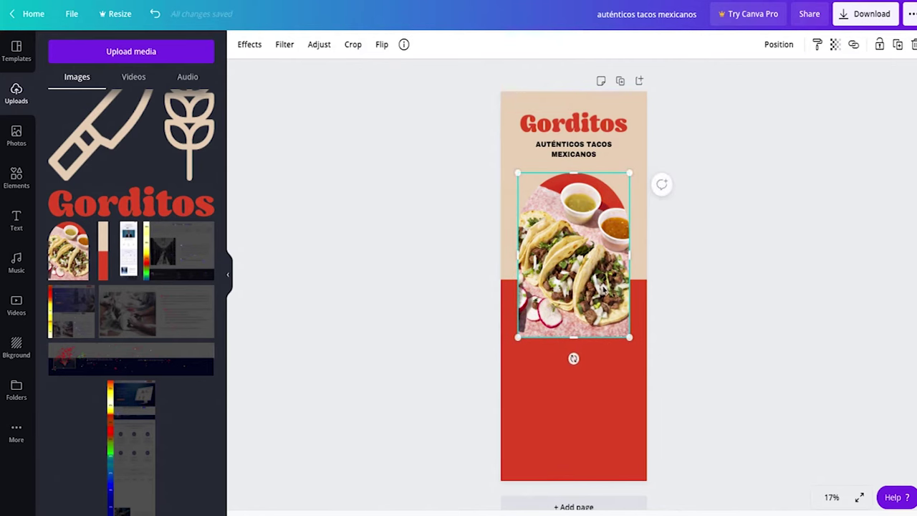
# Step: Nudge the arched taco photo down slightly to leave more space beneath the tagline
pyautogui.click(711, 215)
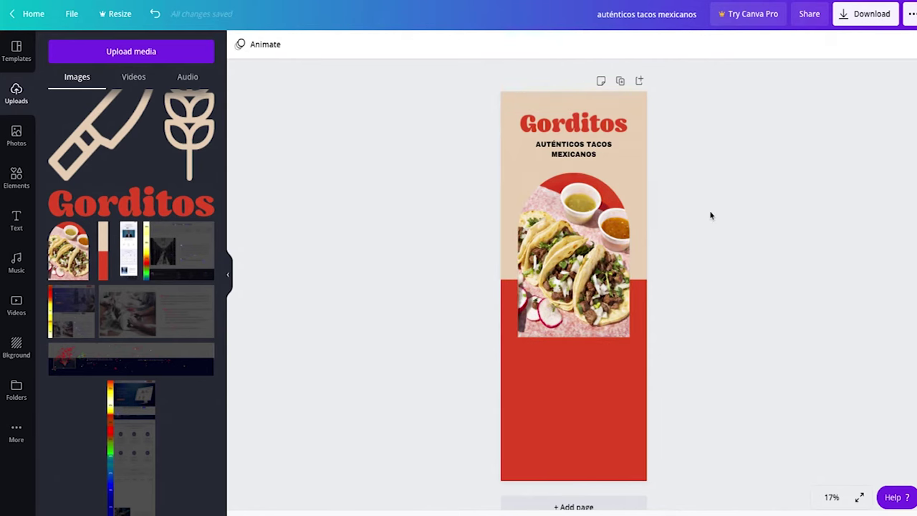
pyautogui.click(608, 264)
pyautogui.moveTo(607, 264); pyautogui.dragTo(607, 266)
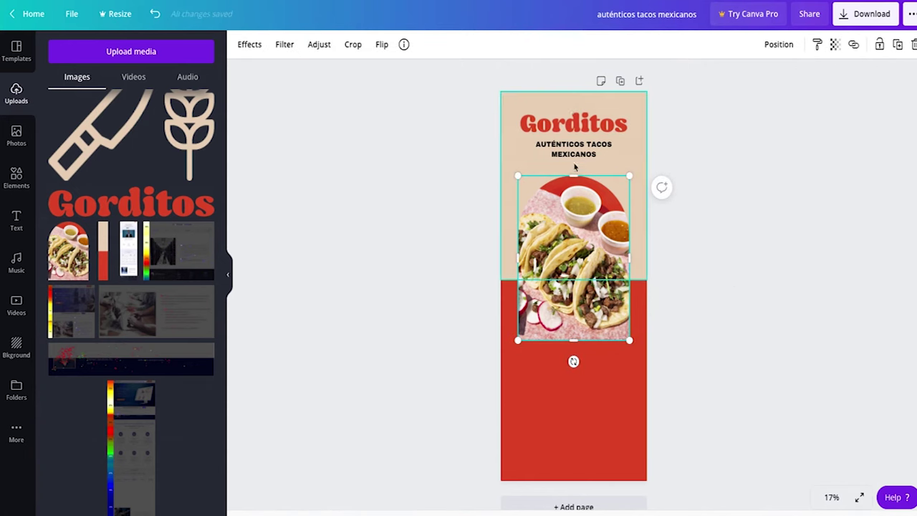
pyautogui.click(568, 122)
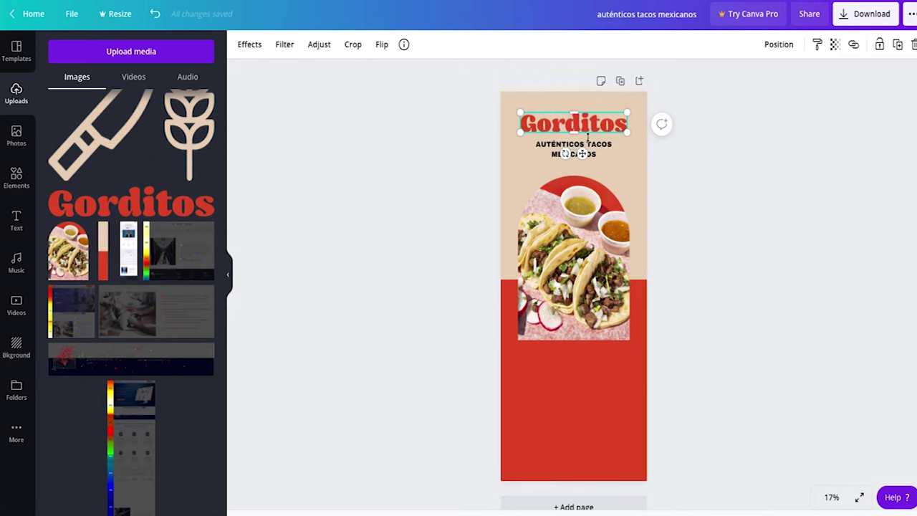
pyautogui.click(675, 89)
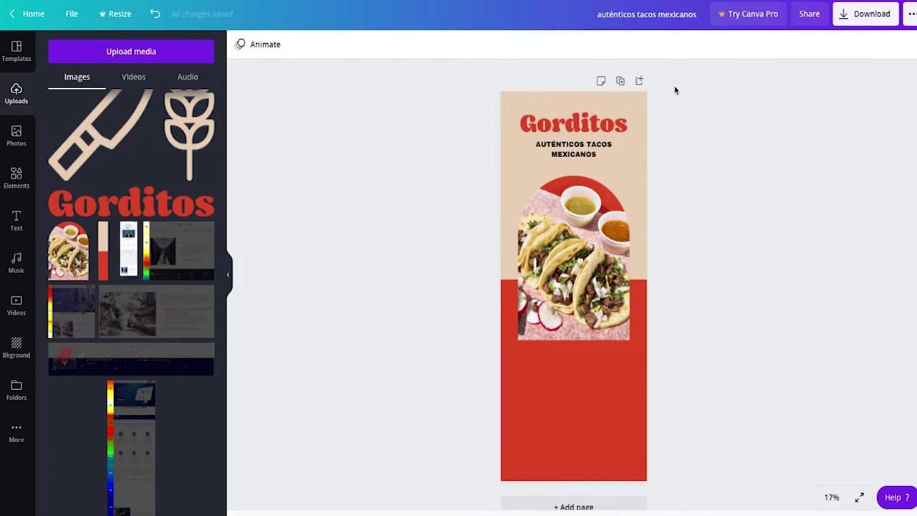
# Step: Move the Gorditos logo and the tagline together slightly right and down
pyautogui.click(603, 125)
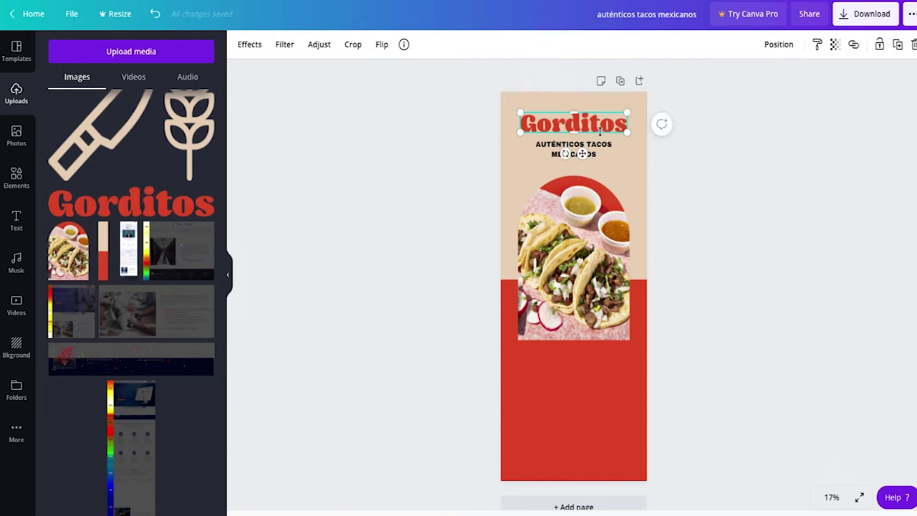
pyautogui.keyDown('shift'); pyautogui.click(599, 148); pyautogui.keyUp('shift')
pyautogui.moveTo(602, 124)
pyautogui.mouseDown()
pyautogui.moveTo(606, 113)
pyautogui.moveTo(606, 125)
pyautogui.mouseUp()
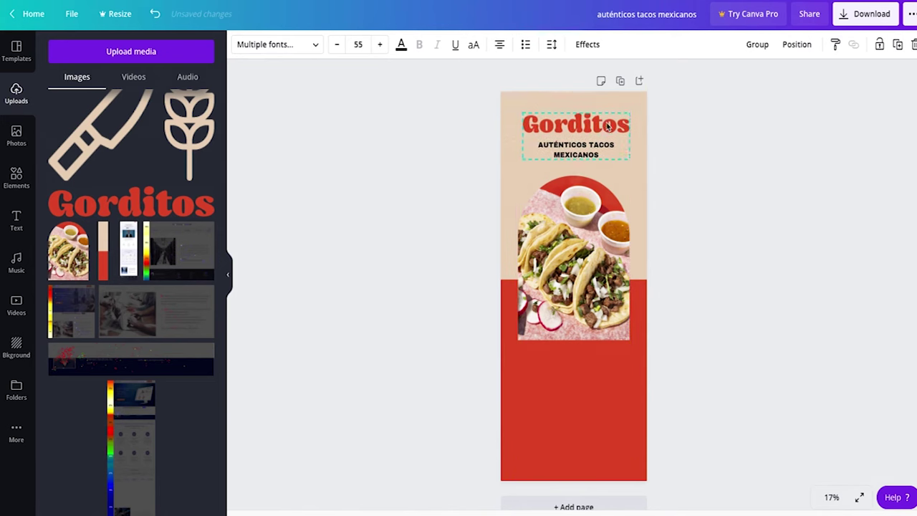
pyautogui.click(703, 115)
# Step: Select the Gorditos logo together with the tagline and nudge both up slightly above the taco photo
pyautogui.click(621, 129)
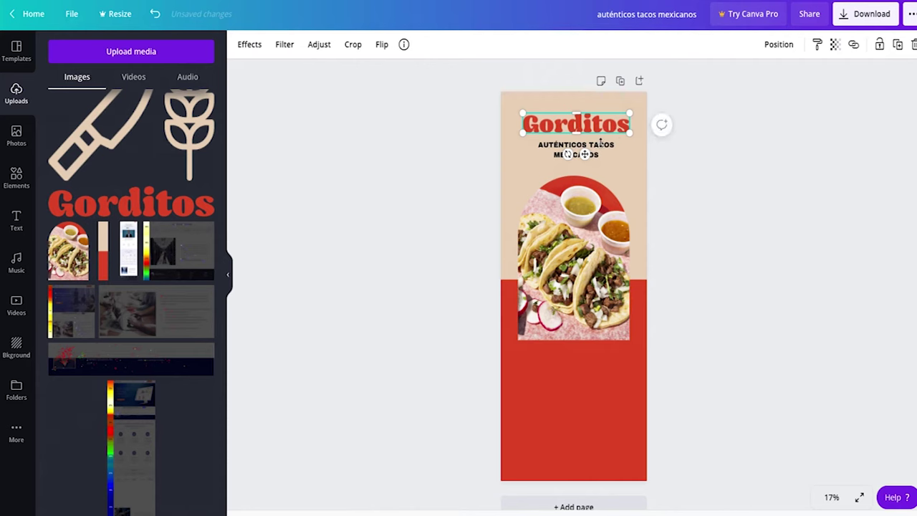
pyautogui.click(680, 153)
pyautogui.click(609, 148)
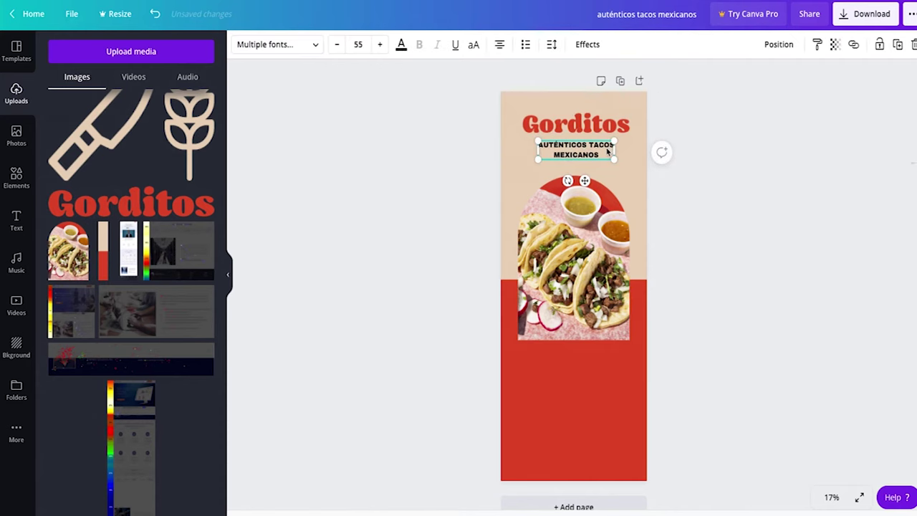
pyautogui.keyDown('shift'); pyautogui.click(606, 126); pyautogui.keyUp('shift')
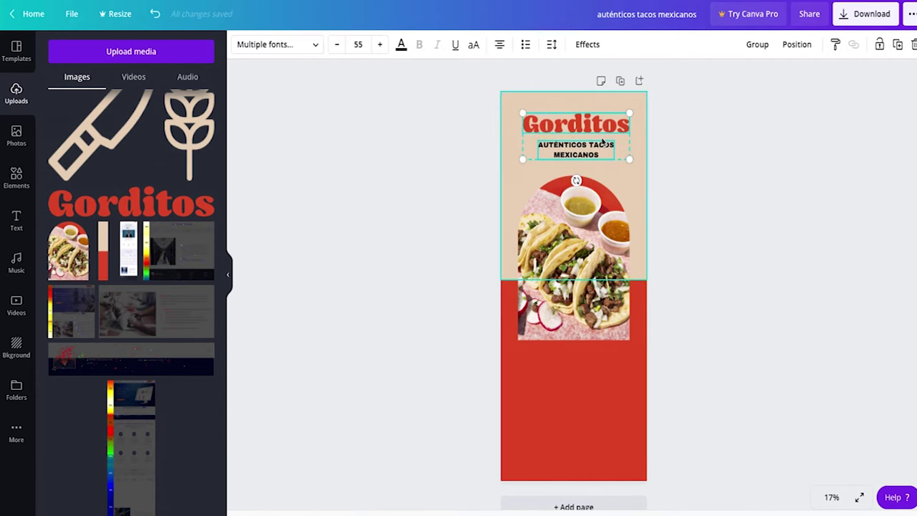
pyautogui.click(693, 147)
pyautogui.click(596, 135)
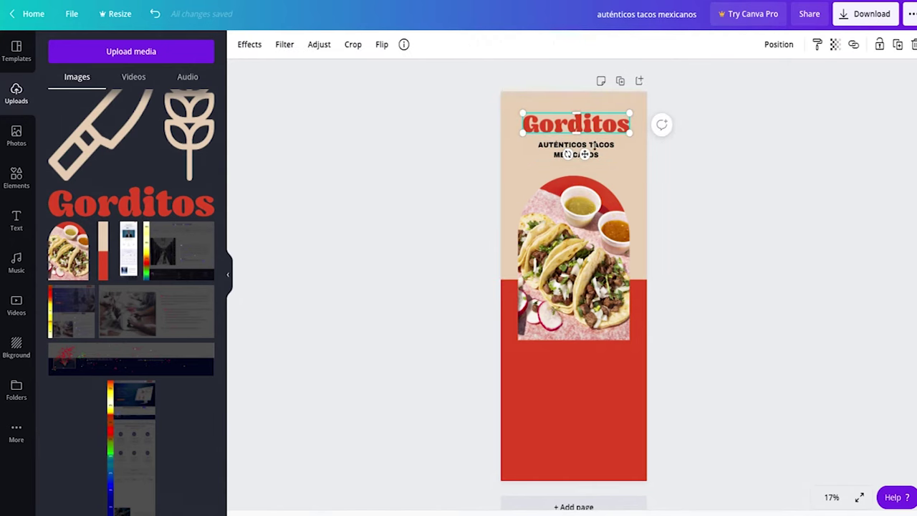
pyautogui.keyDown('shift'); pyautogui.click(606, 145); pyautogui.keyUp('shift')
pyautogui.moveTo(609, 133); pyautogui.dragTo(608, 133)
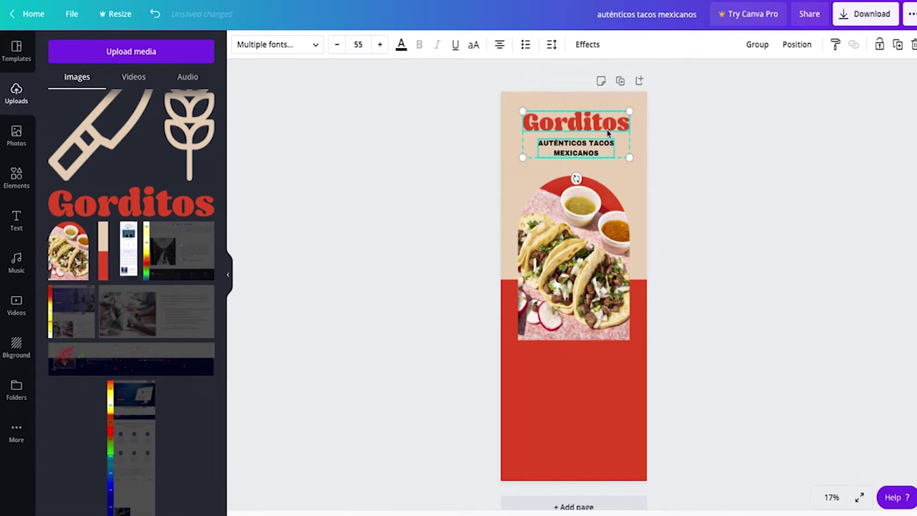
pyautogui.click(743, 116)
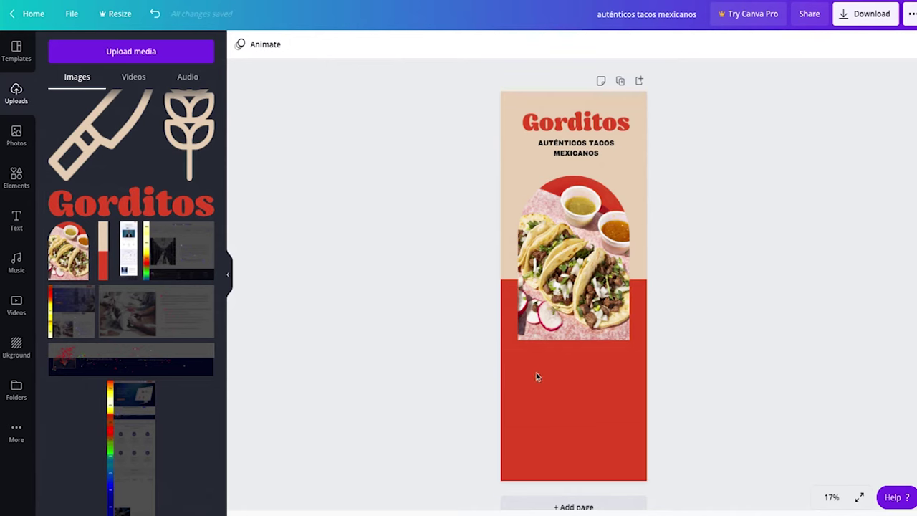
# Step: Move the taco photo up closer to the tagline, and raise the logo and tagline together slightly
pyautogui.moveTo(561, 308); pyautogui.dragTo(558, 296)
pyautogui.click(580, 148)
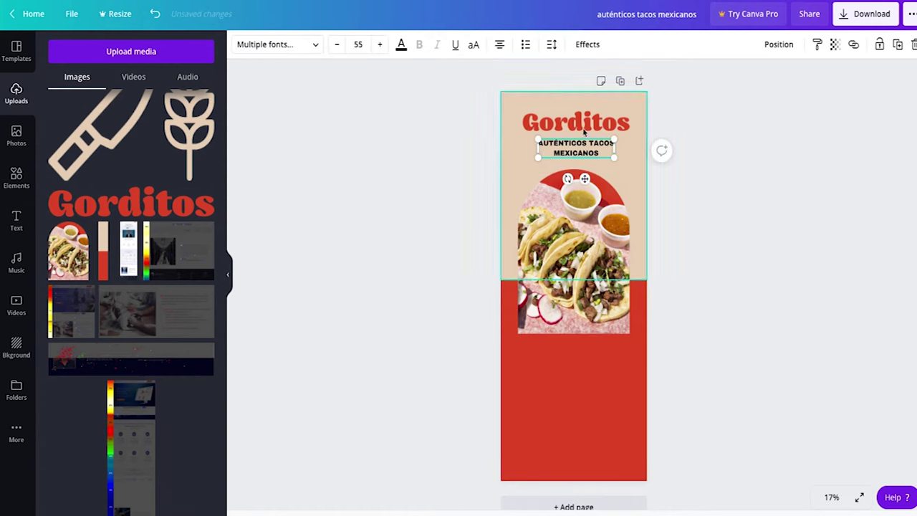
pyautogui.keyDown('shift'); pyautogui.click(586, 123); pyautogui.keyUp('shift')
pyautogui.moveTo(586, 123); pyautogui.dragTo(587, 122)
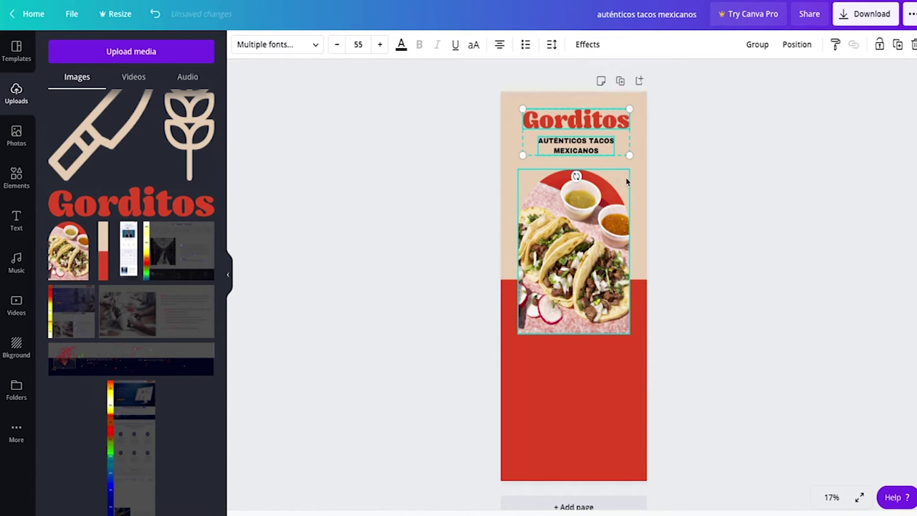
pyautogui.click(742, 174)
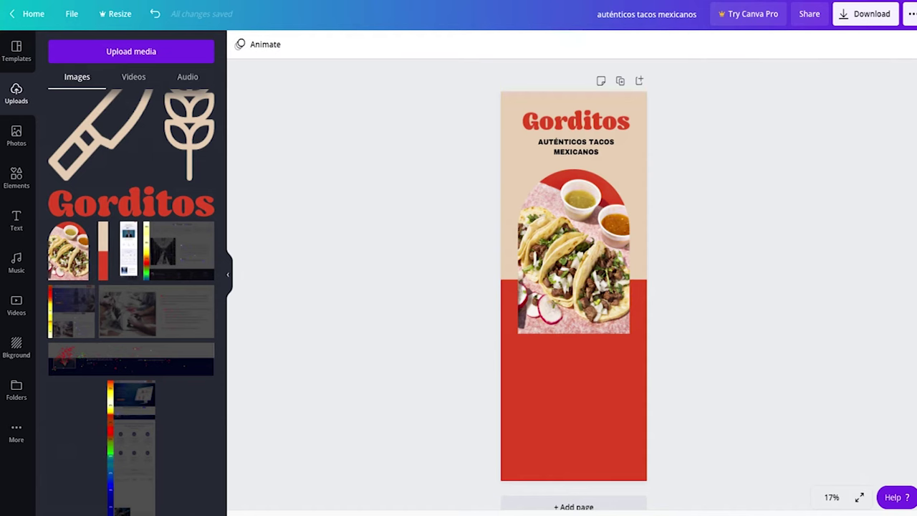
pyautogui.click(158, 418)
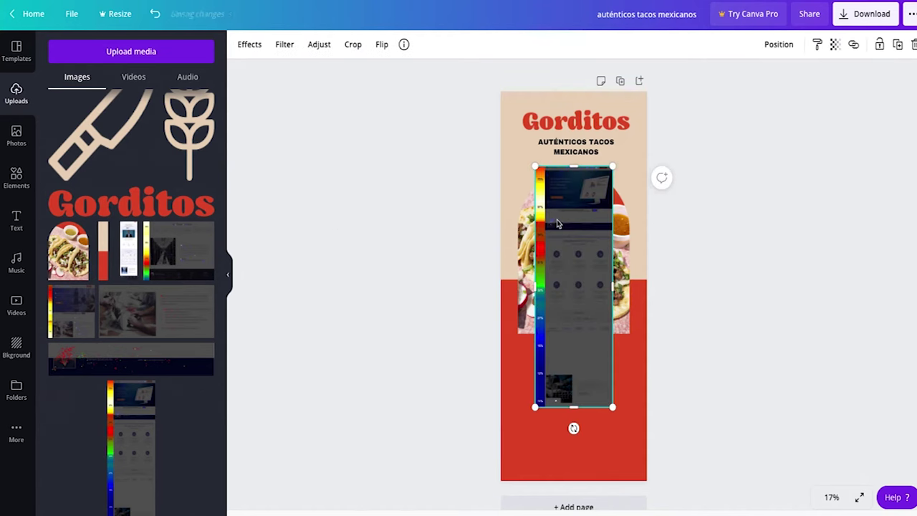
pyautogui.press('Delete')
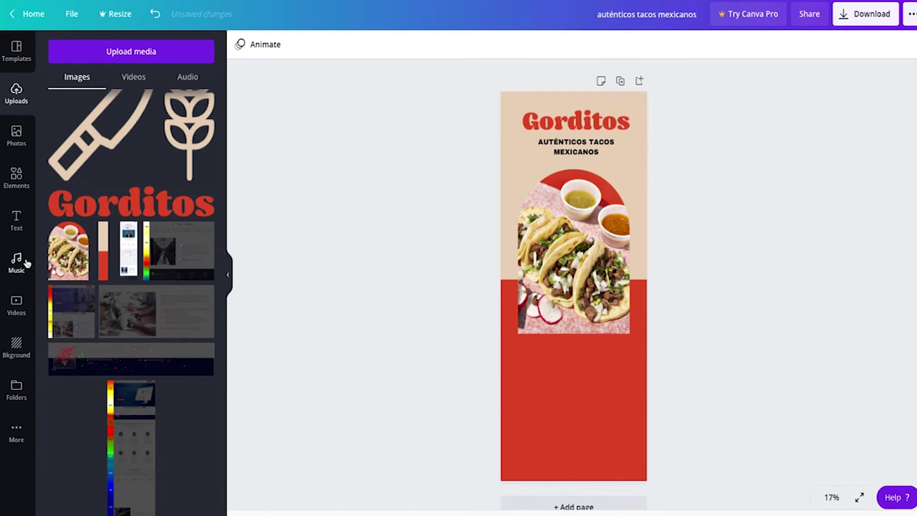
pyautogui.click(24, 190)
pyautogui.click(16, 93)
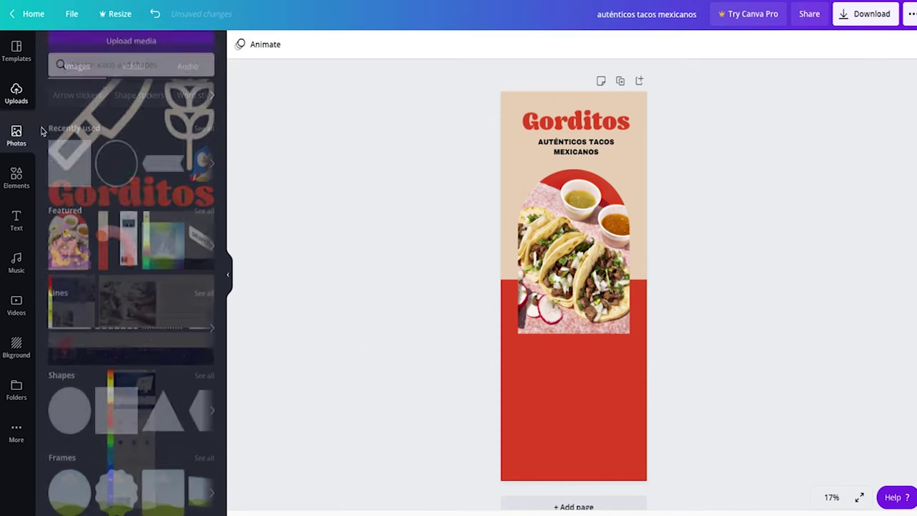
# Step: Add the uploaded beige wheat icon, shrink it to a small size and place it on the red area below the taco photo
pyautogui.scroll(3, 152, 230)
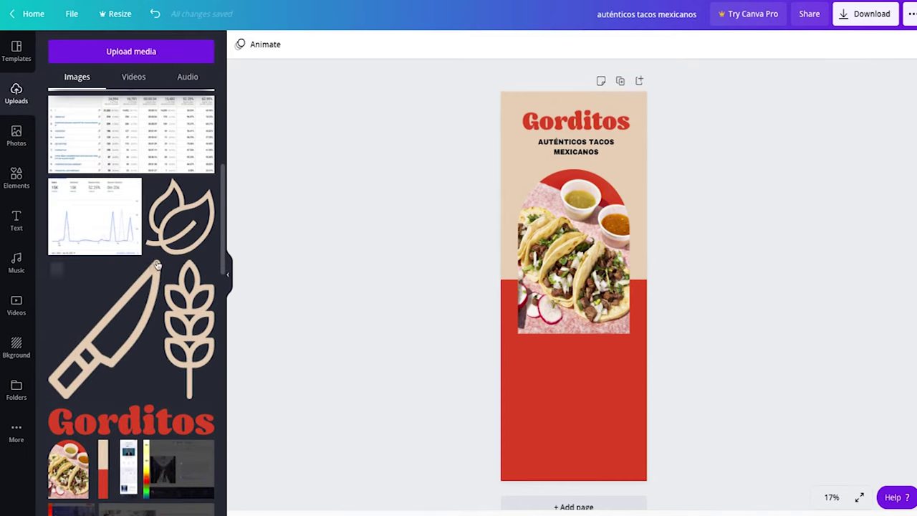
pyautogui.click(188, 324)
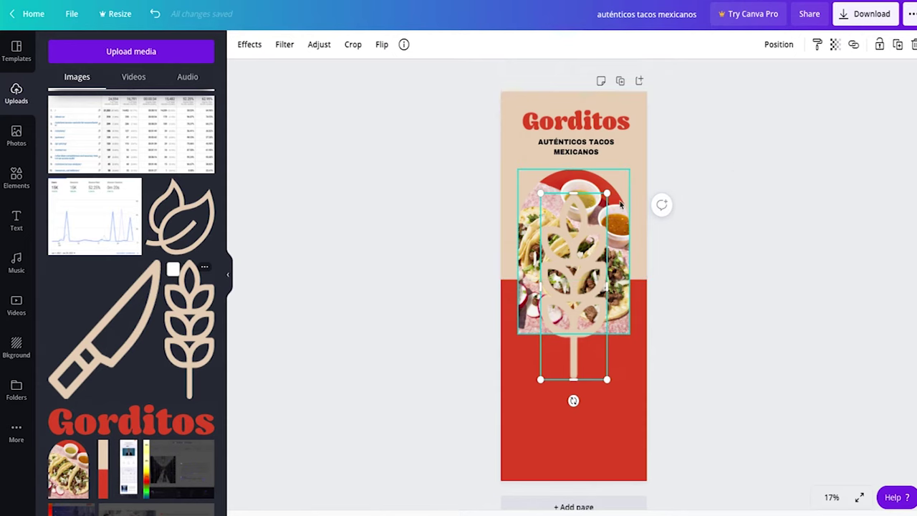
pyautogui.moveTo(604, 201); pyautogui.dragTo(546, 354)
pyautogui.click(666, 366)
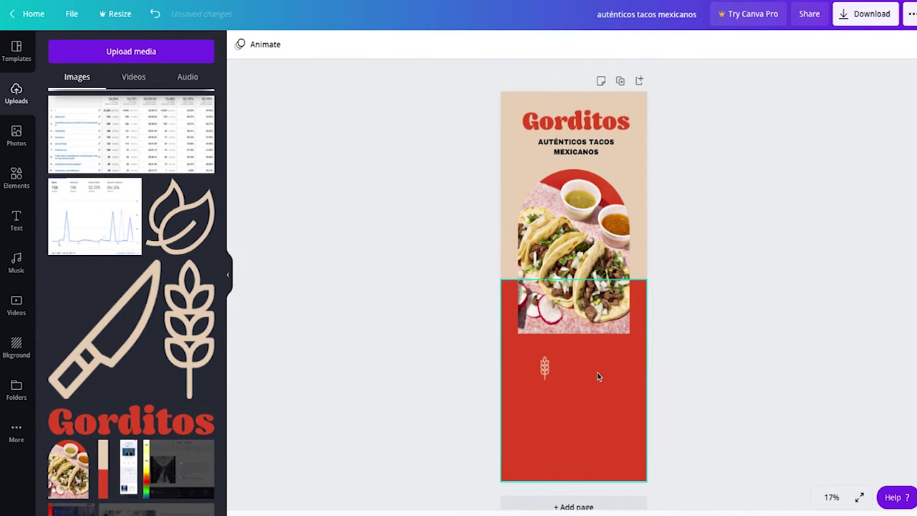
pyautogui.scroll(5, 599, 376)
pyautogui.scroll(-5, 599, 376)
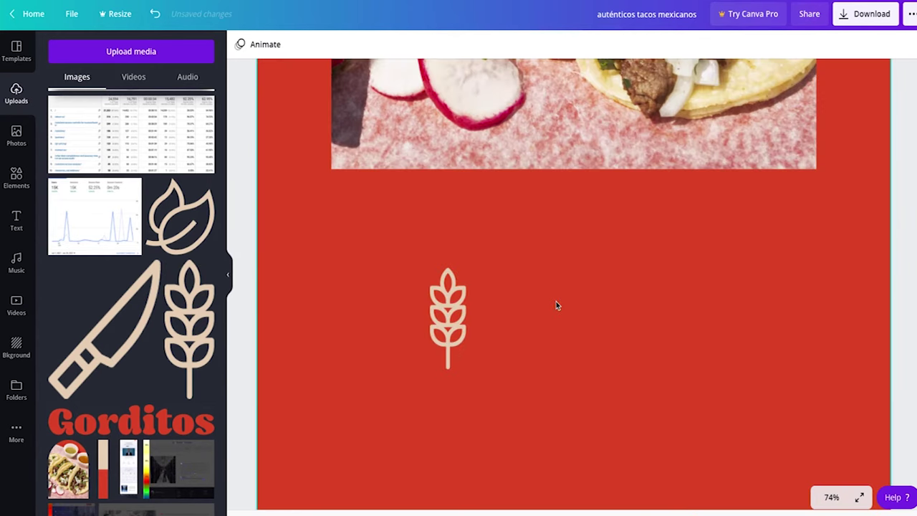
pyautogui.moveTo(456, 299); pyautogui.dragTo(373, 331)
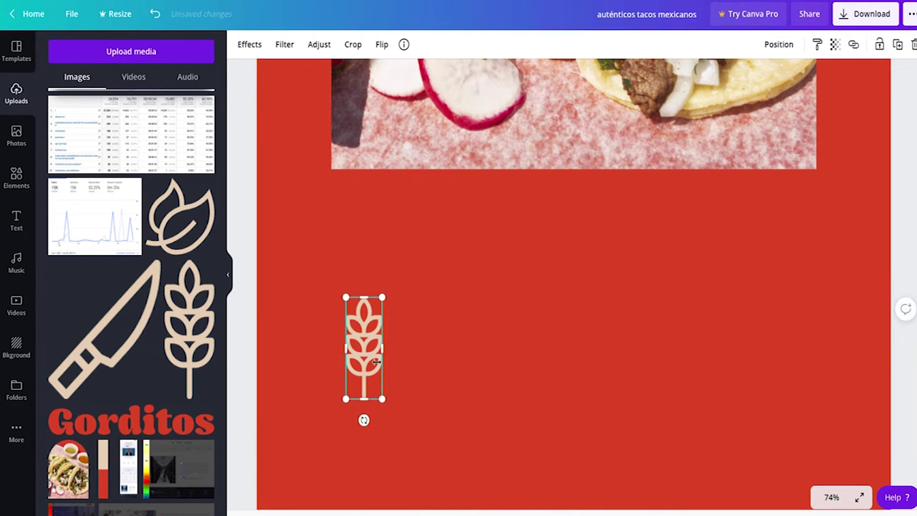
pyautogui.moveTo(364, 333); pyautogui.dragTo(451, 320)
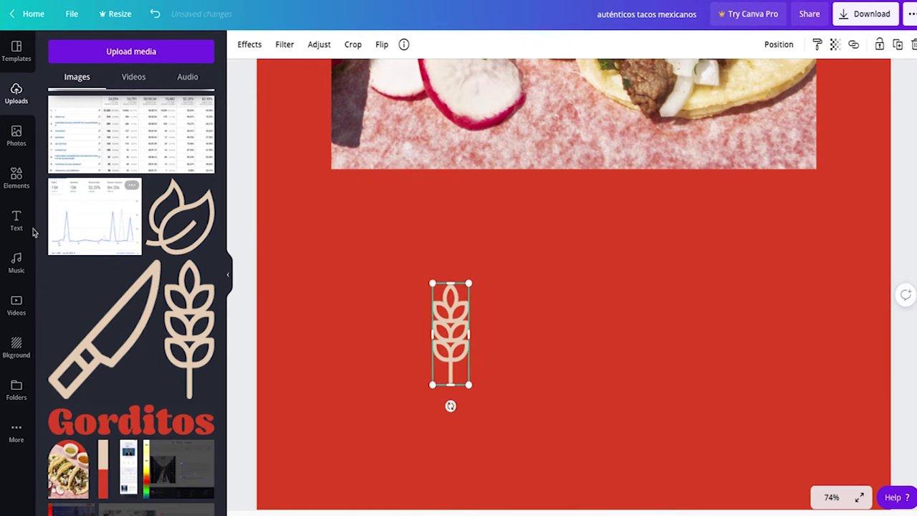
# Step: Add a circle outline, shrink it next to the wheat icon and colour it with the document's beige
pyautogui.click(23, 175)
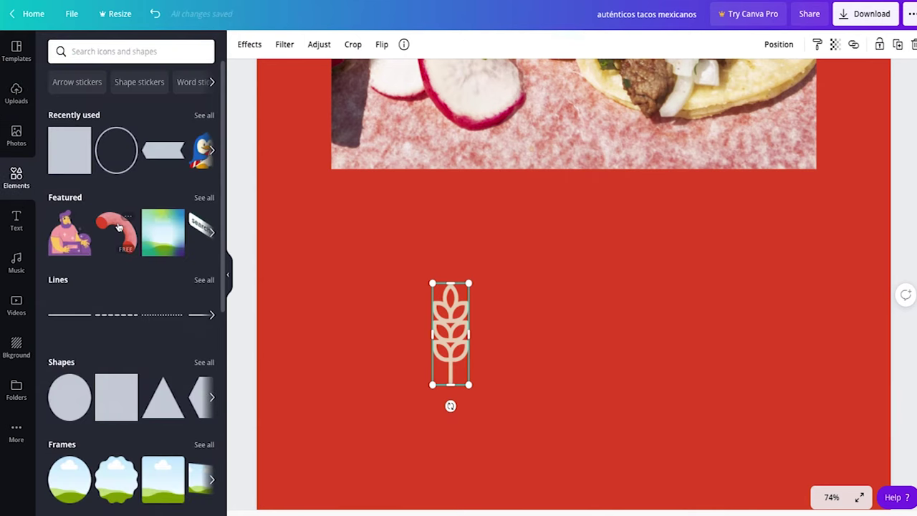
pyautogui.scroll(-1, 165, 294)
pyautogui.scroll(1, 165, 294)
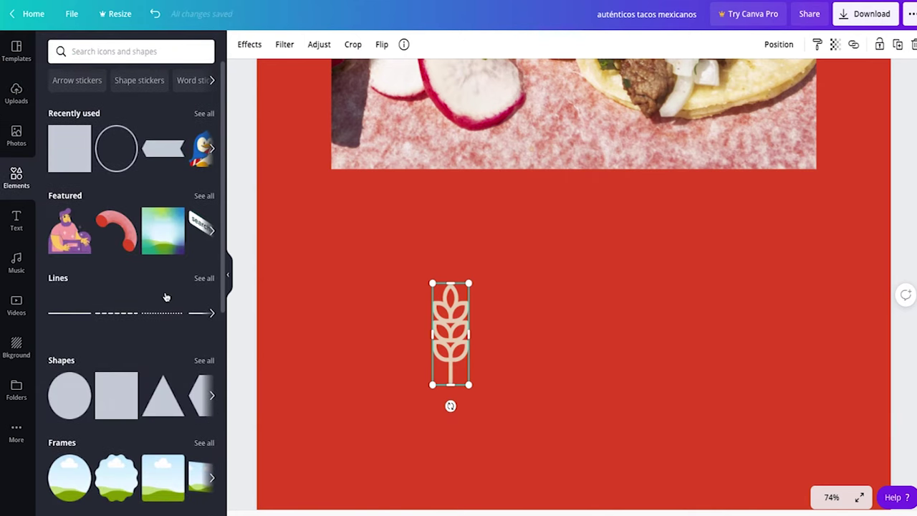
pyautogui.click(120, 158)
pyautogui.moveTo(611, 154); pyautogui.dragTo(590, 445)
pyautogui.moveTo(727, 449); pyautogui.dragTo(435, 307)
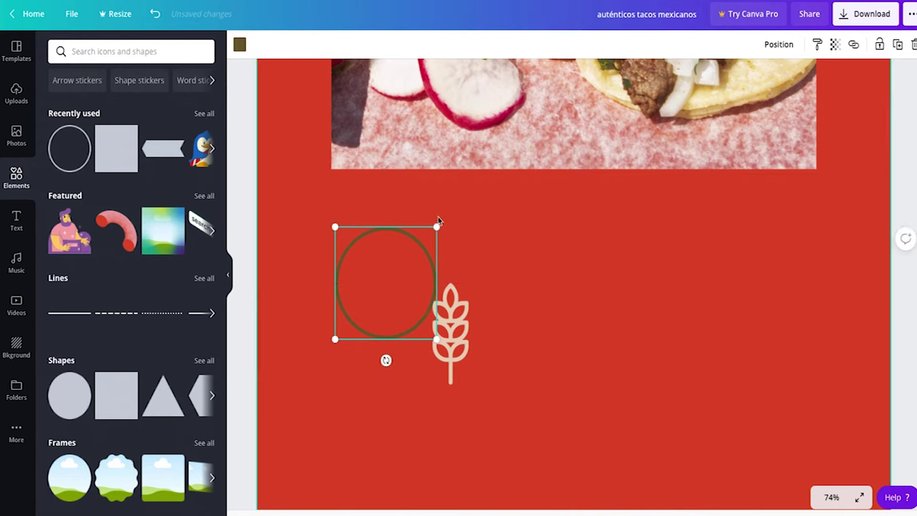
pyautogui.moveTo(436, 226); pyautogui.dragTo(432, 231)
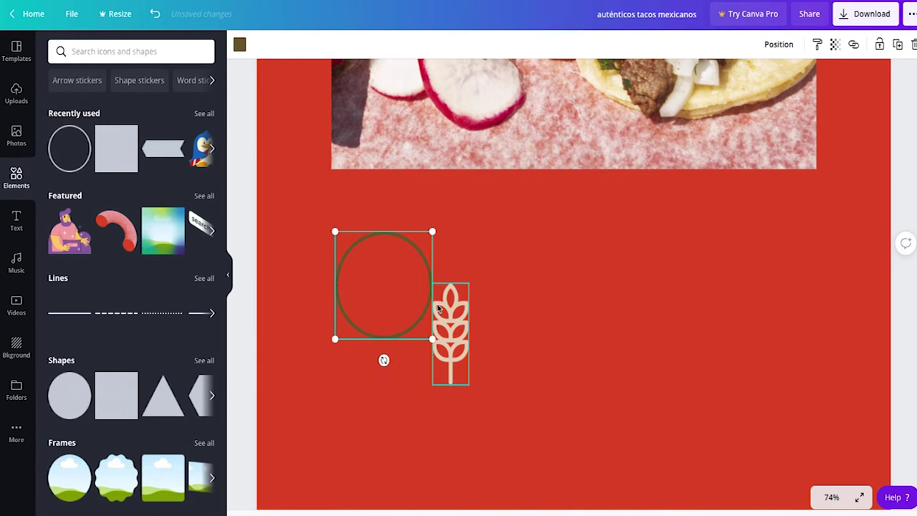
pyautogui.click(241, 42)
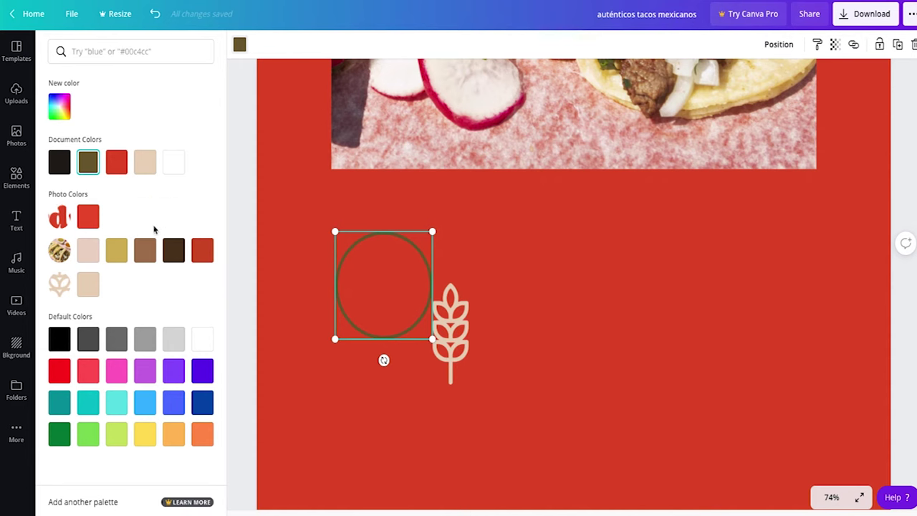
pyautogui.click(145, 161)
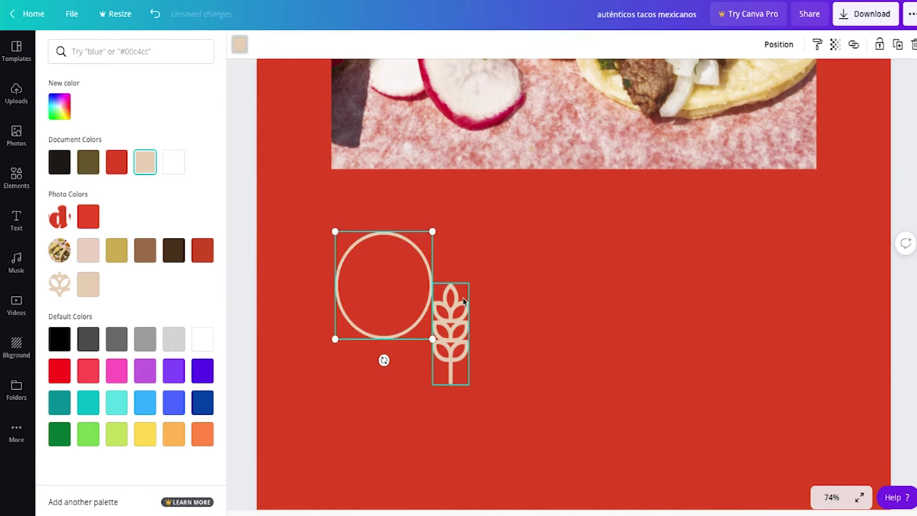
# Step: Shrink the wheat icon and centre it inside the beige circle outline, placed near the photo's lower left
pyautogui.click(463, 302)
pyautogui.moveTo(459, 321); pyautogui.dragTo(392, 282)
pyautogui.moveTo(402, 244); pyautogui.dragTo(389, 267)
pyautogui.click(389, 269)
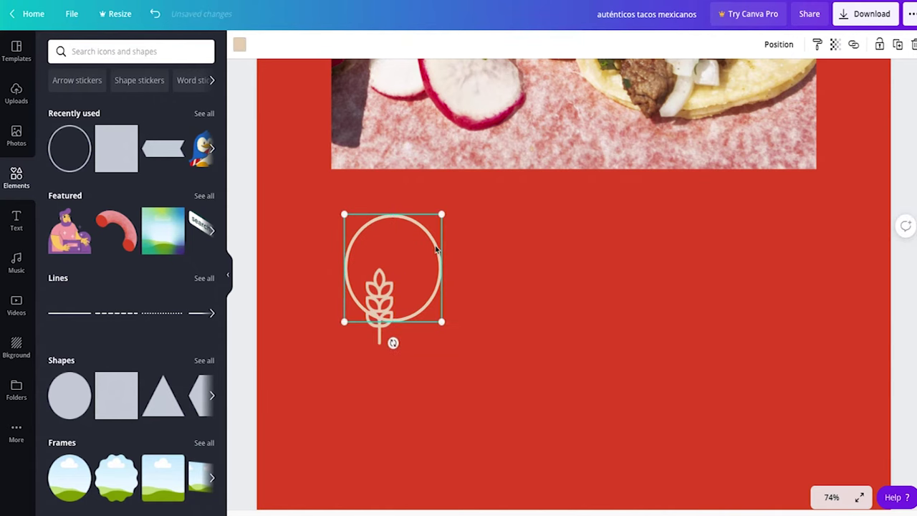
pyautogui.click(387, 286)
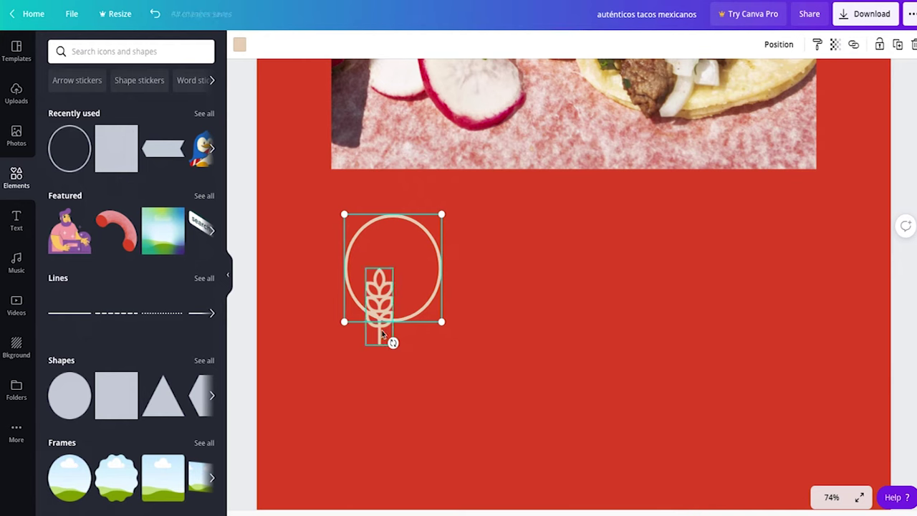
pyautogui.moveTo(380, 336); pyautogui.dragTo(393, 296)
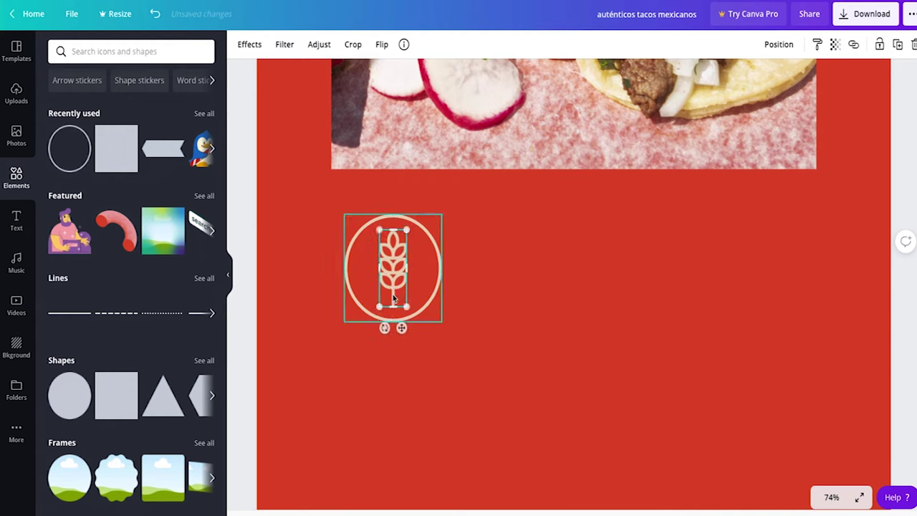
pyautogui.click(483, 228)
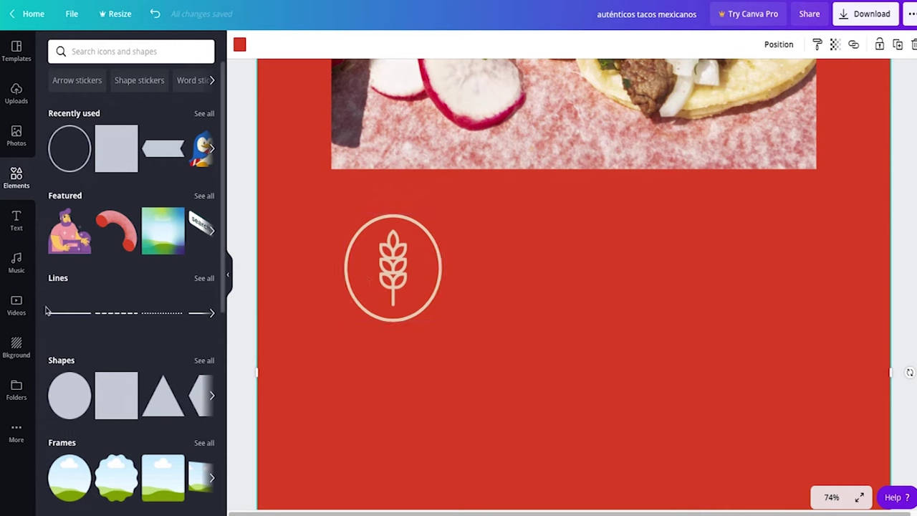
# Step: Add a straight solid line, shorten it and angle it diagonally across the wheat icon so both ends meet the circle outline
pyautogui.click(68, 313)
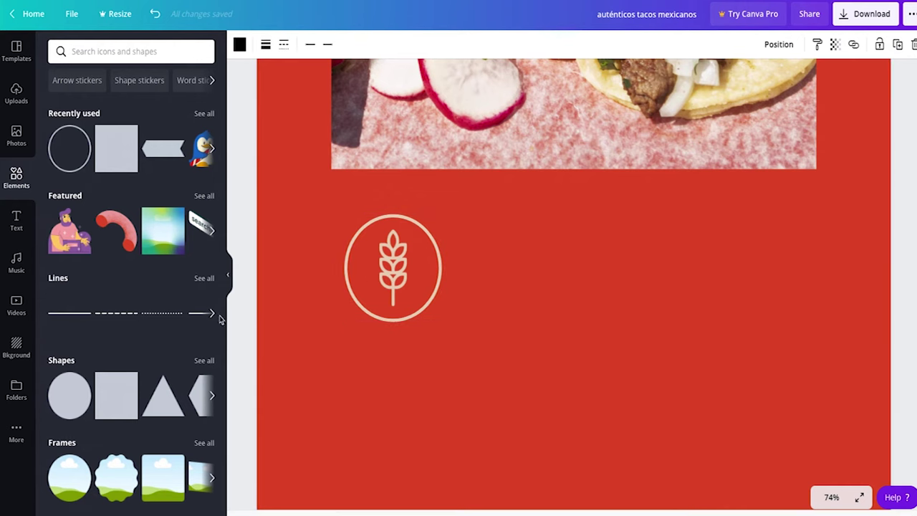
pyautogui.scroll(-5, 531, 283)
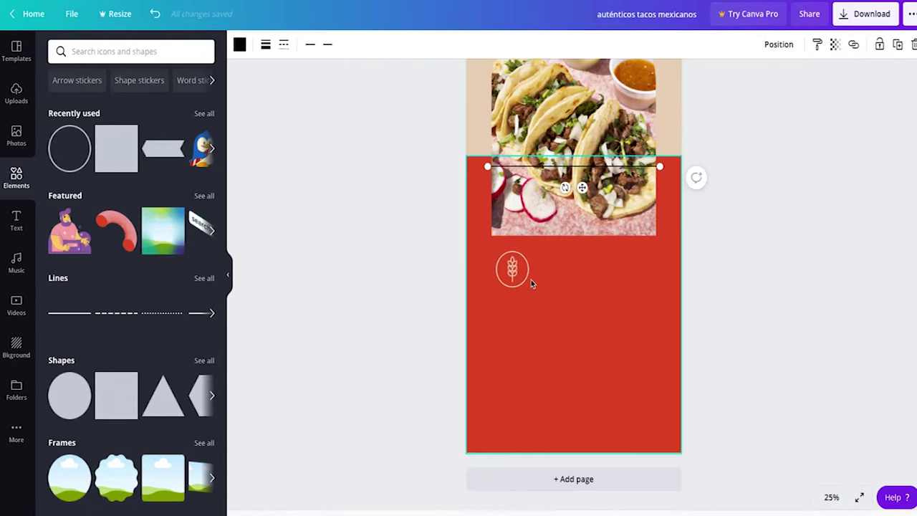
pyautogui.moveTo(518, 283); pyautogui.dragTo(518, 385)
pyautogui.scroll(5, 518, 380)
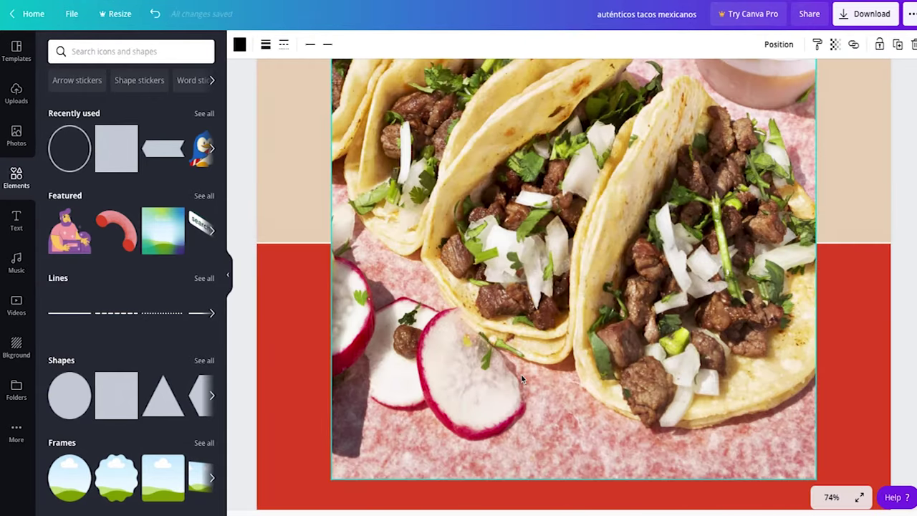
pyautogui.scroll(-5, 523, 379)
pyautogui.moveTo(836, 294); pyautogui.dragTo(434, 294)
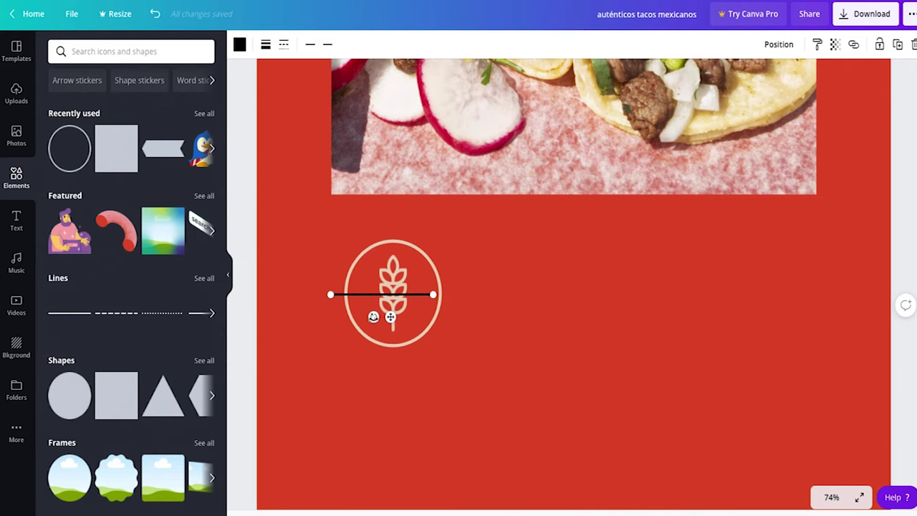
pyautogui.moveTo(374, 317)
pyautogui.mouseDown()
pyautogui.moveTo(397, 328)
pyautogui.moveTo(386, 322)
pyautogui.mouseUp()
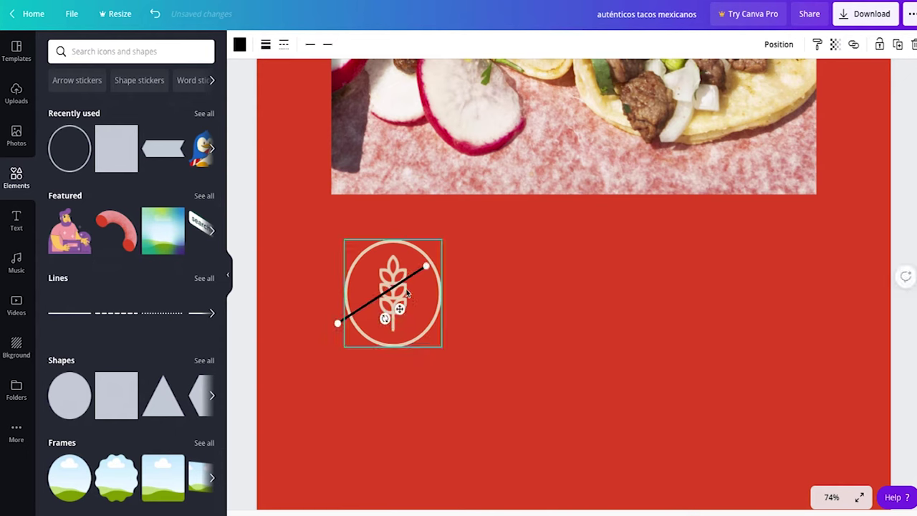
pyautogui.moveTo(405, 286); pyautogui.dragTo(413, 281)
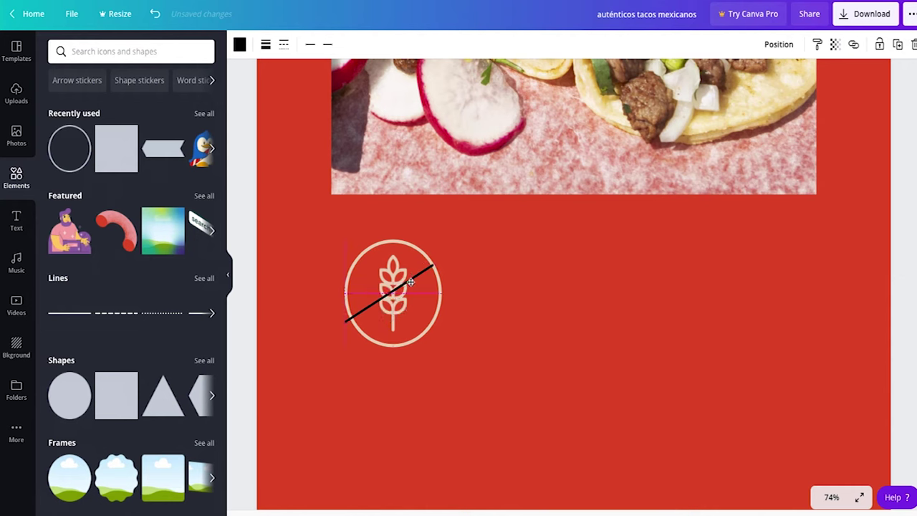
pyautogui.moveTo(348, 322); pyautogui.dragTo(354, 316)
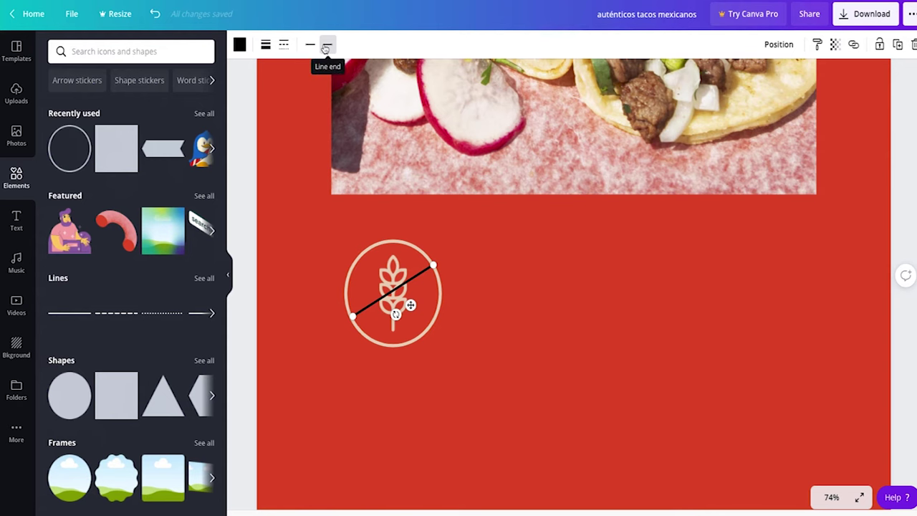
# Step: Colour the diagonal line with the document's beige and fine-tune its weight to match the circle outline
pyautogui.click(240, 45)
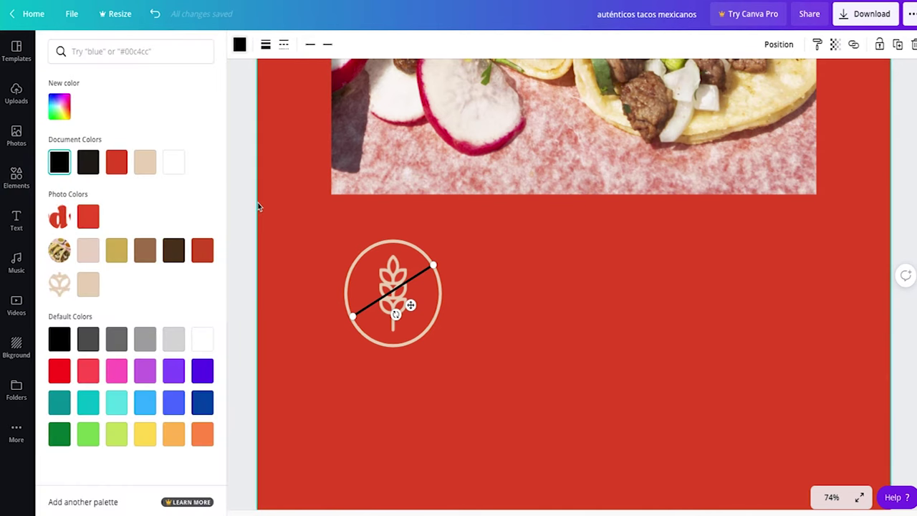
pyautogui.click(145, 162)
pyautogui.click(571, 251)
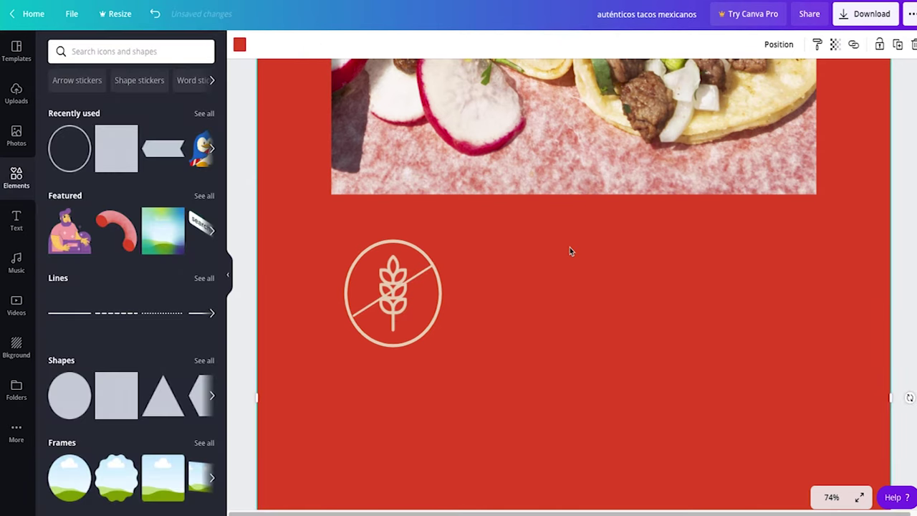
pyautogui.click(428, 269)
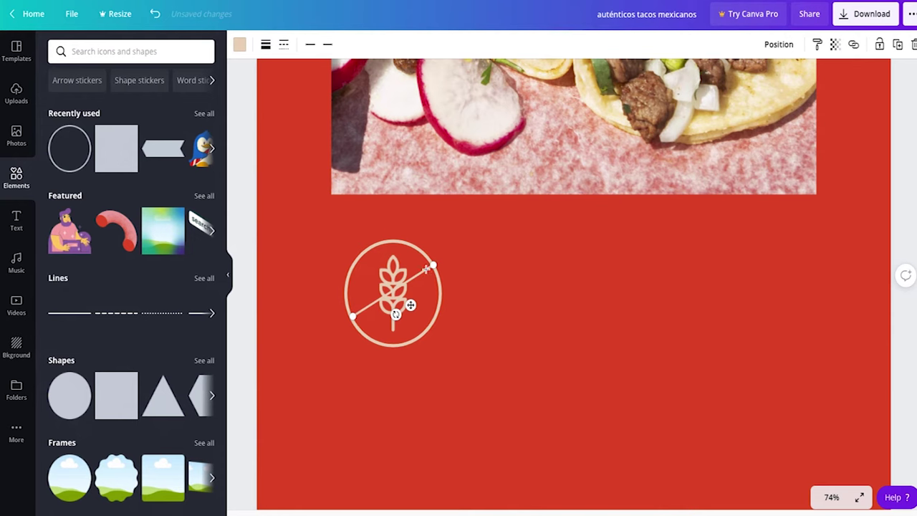
pyautogui.click(266, 44)
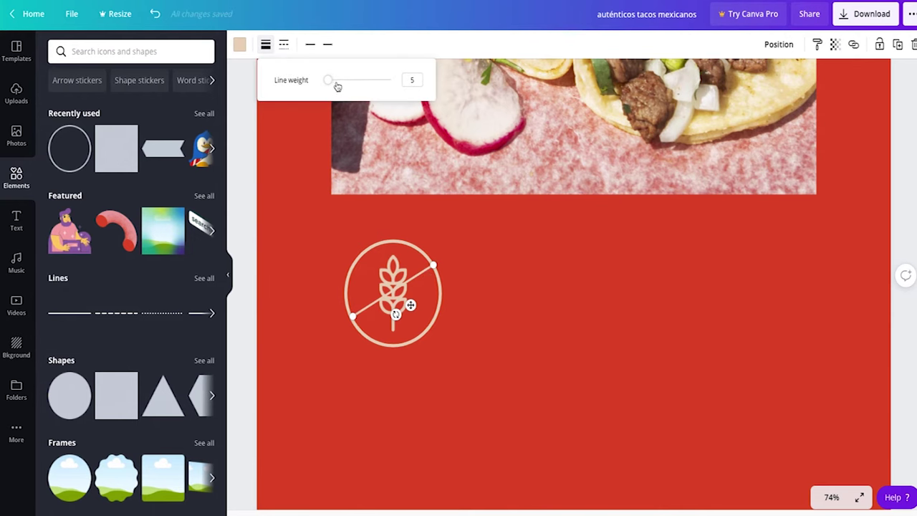
pyautogui.moveTo(331, 85); pyautogui.dragTo(328, 81)
pyautogui.click(499, 246)
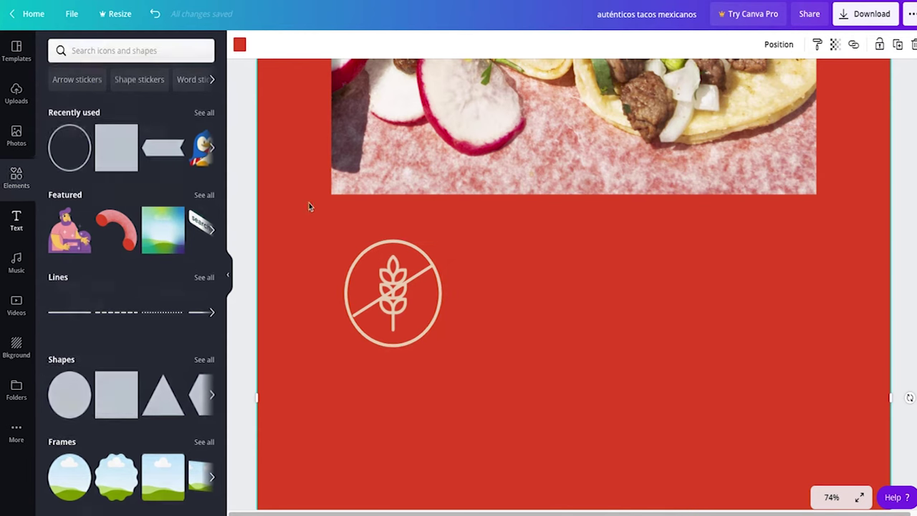
# Step: Add a heading beside the crossed-out wheat icon reading "NO GLUTEN INGREDIENTS, LIKE NEVER EVER"
pyautogui.click(16, 221)
pyautogui.click(129, 116)
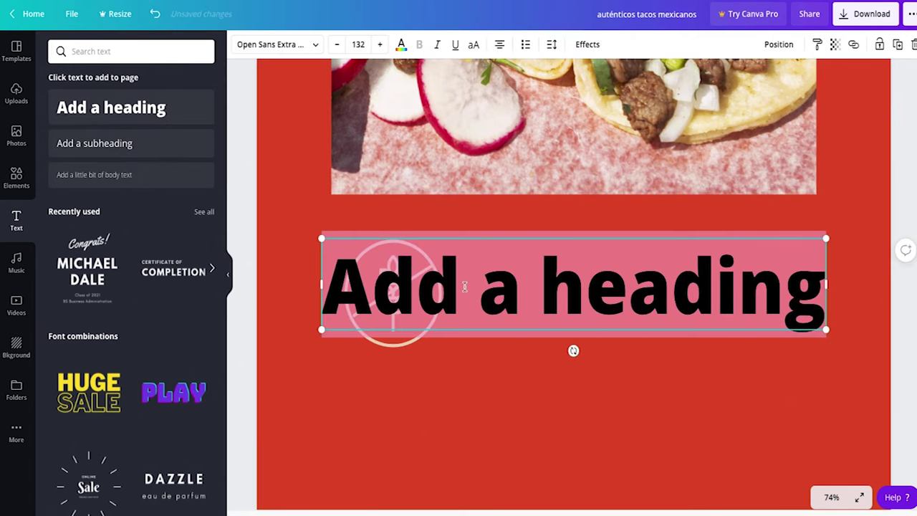
pyautogui.moveTo(586, 244); pyautogui.dragTo(670, 250)
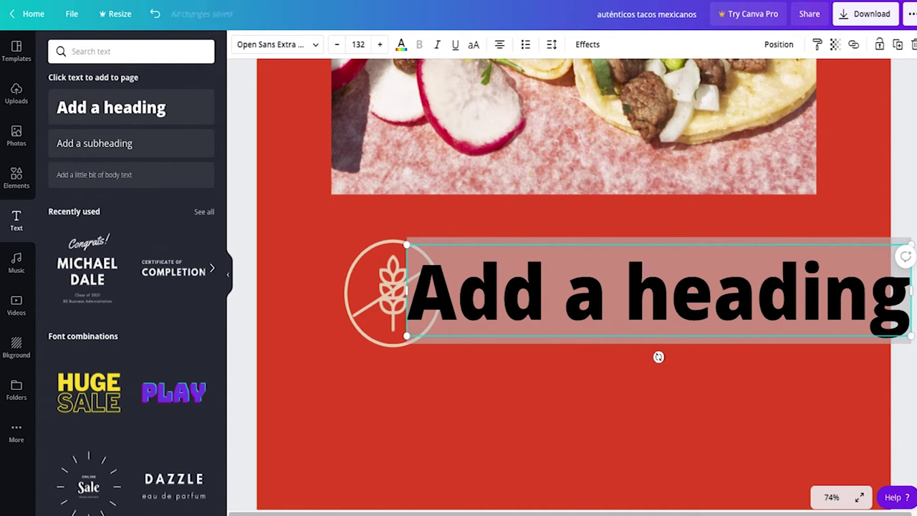
pyautogui.doubleClick(566, 306)
pyautogui.write('NO GLUTEN INGREDIENTS')
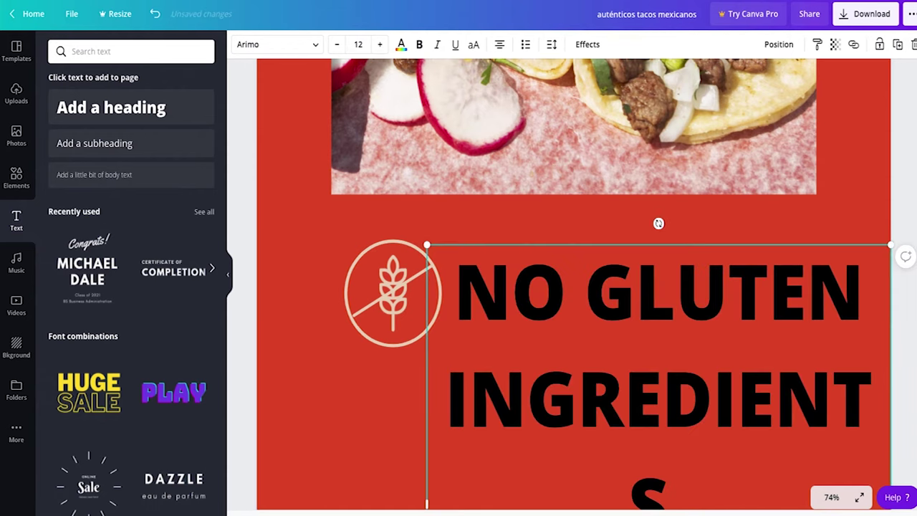
# Step: Set the whole gluten heading's font size to 45 so it fits on two lines
pyautogui.tripleClick(550, 296)
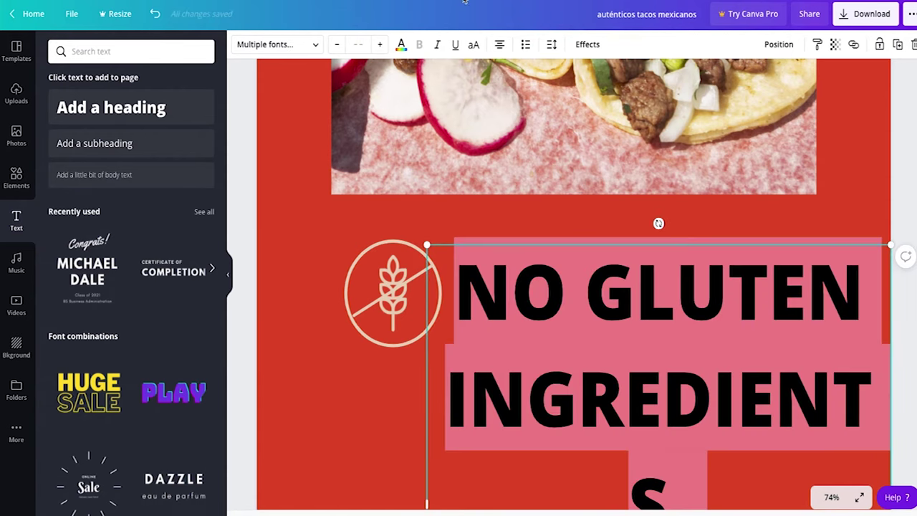
pyautogui.click(347, 44)
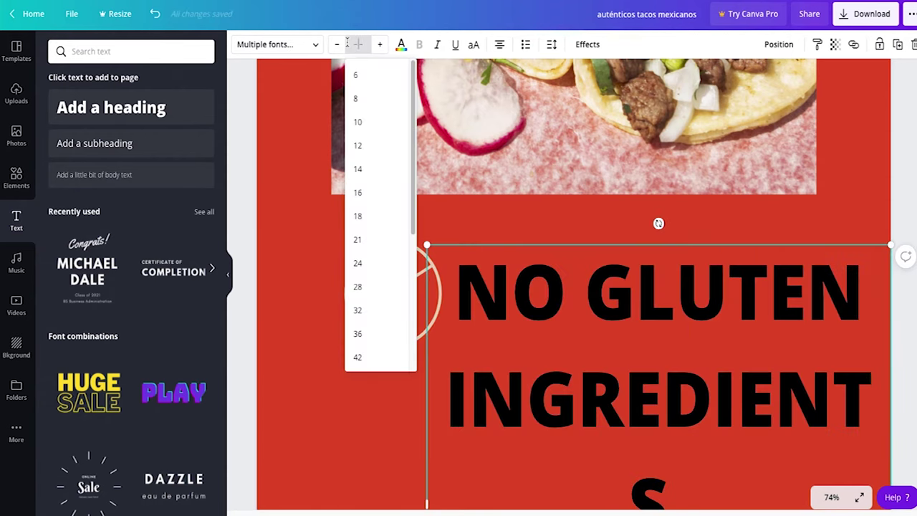
pyautogui.write('45')
pyautogui.press('Return')
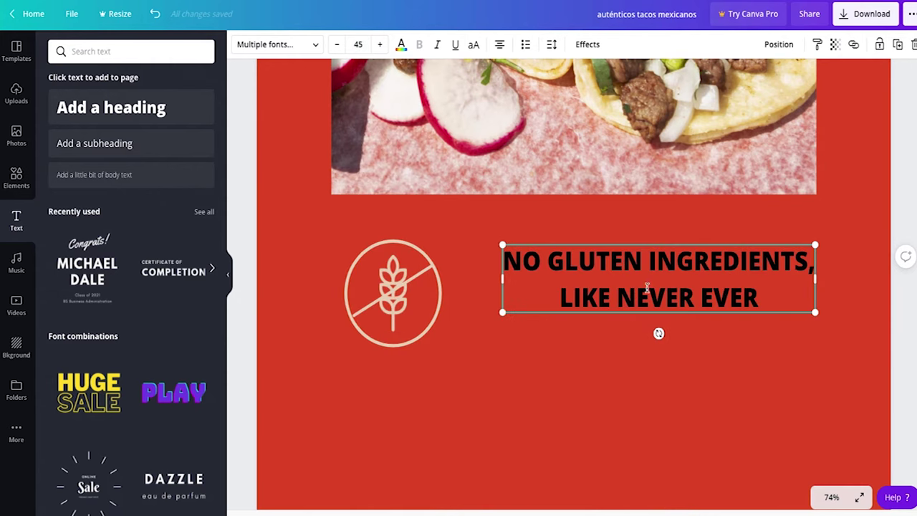
# Step: Left-align the gluten text and move it closer to the wheat icon, vertically centred on the circle
pyautogui.click(496, 47)
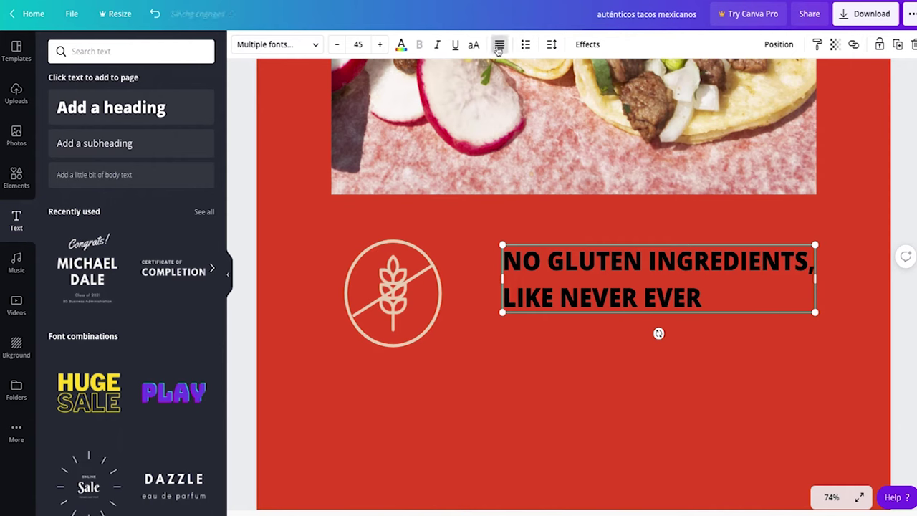
pyautogui.click(499, 47)
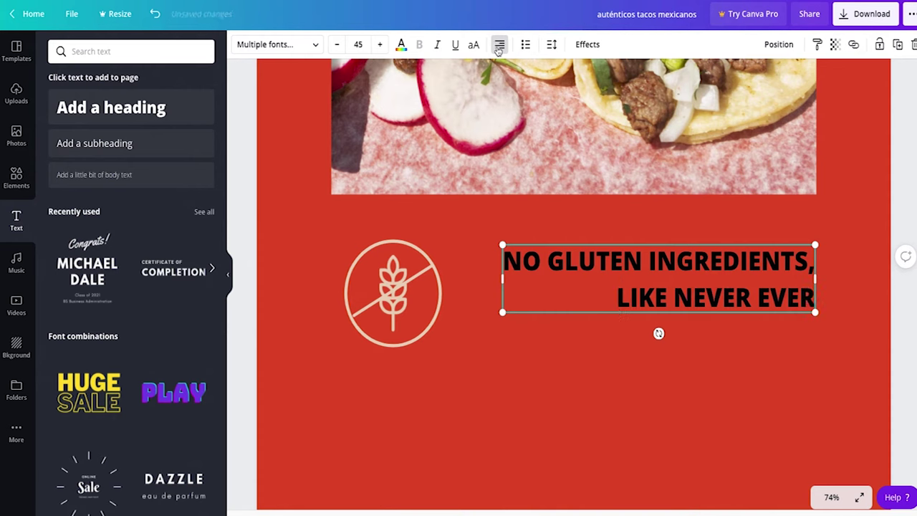
pyautogui.click(499, 47)
pyautogui.click(499, 47)
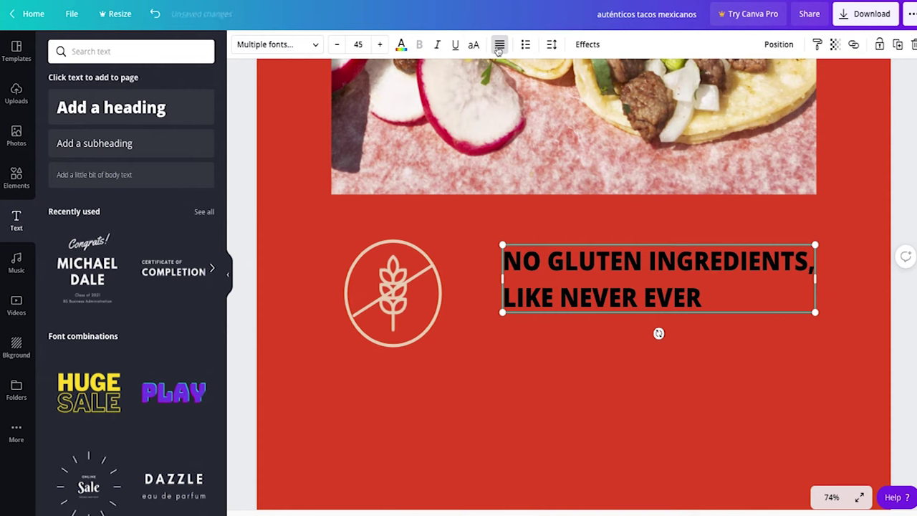
pyautogui.click(498, 47)
pyautogui.click(499, 47)
pyautogui.click(499, 47)
pyautogui.moveTo(577, 240); pyautogui.dragTo(521, 248)
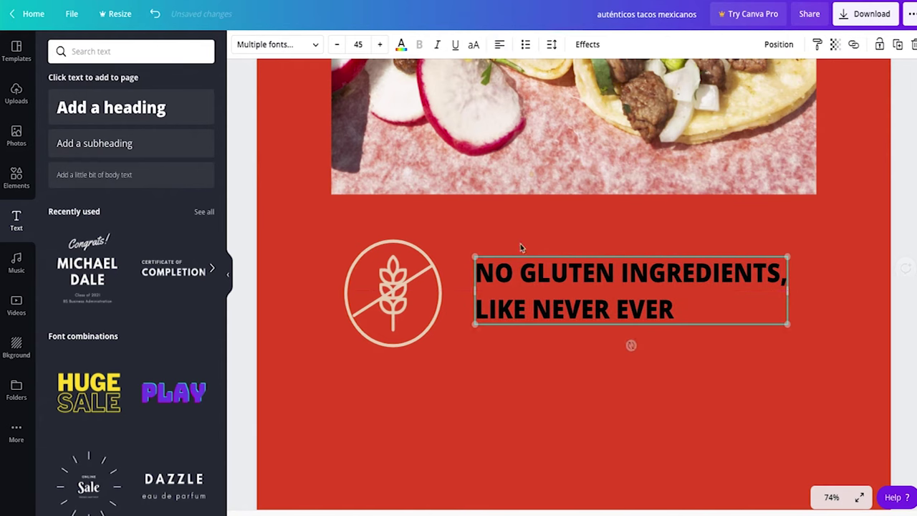
# Step: Colour the gluten text with the document's beige and nudge it slightly closer to the icon
pyautogui.click(401, 44)
pyautogui.click(146, 164)
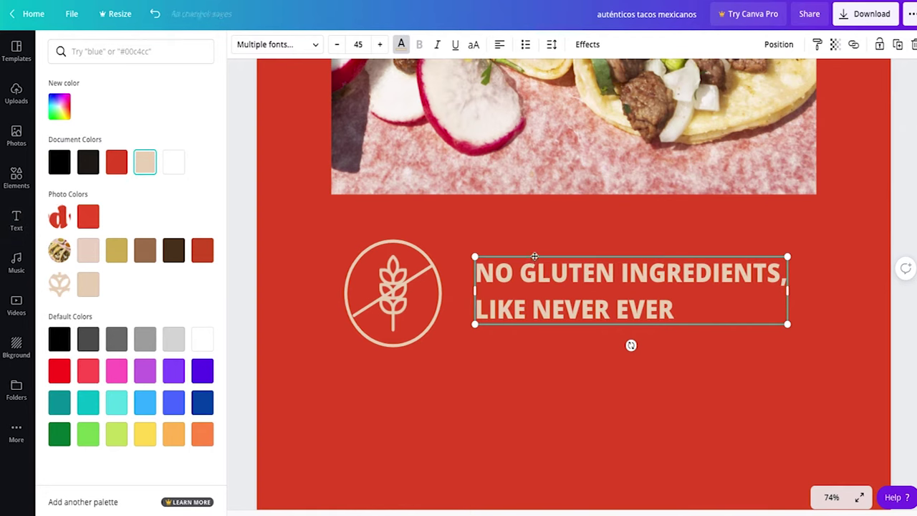
pyautogui.moveTo(534, 257); pyautogui.dragTo(531, 256)
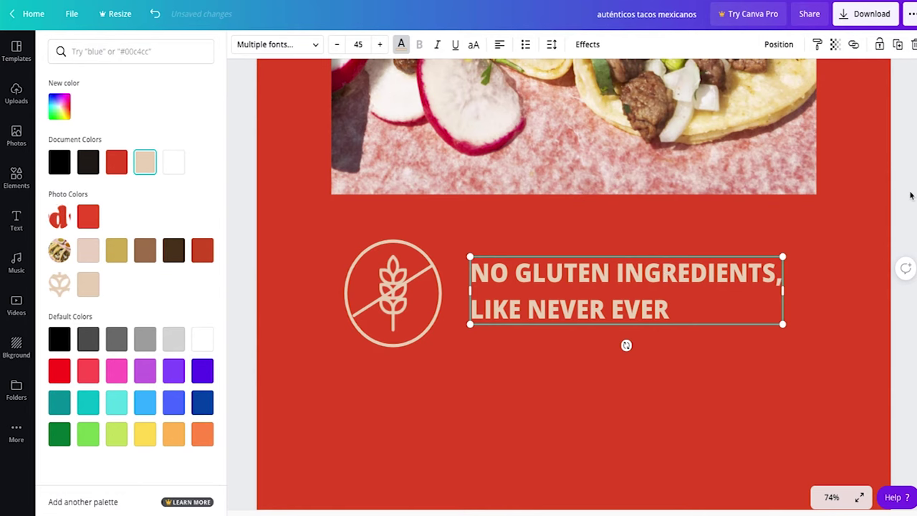
pyautogui.press('Escape')
pyautogui.press('Escape')
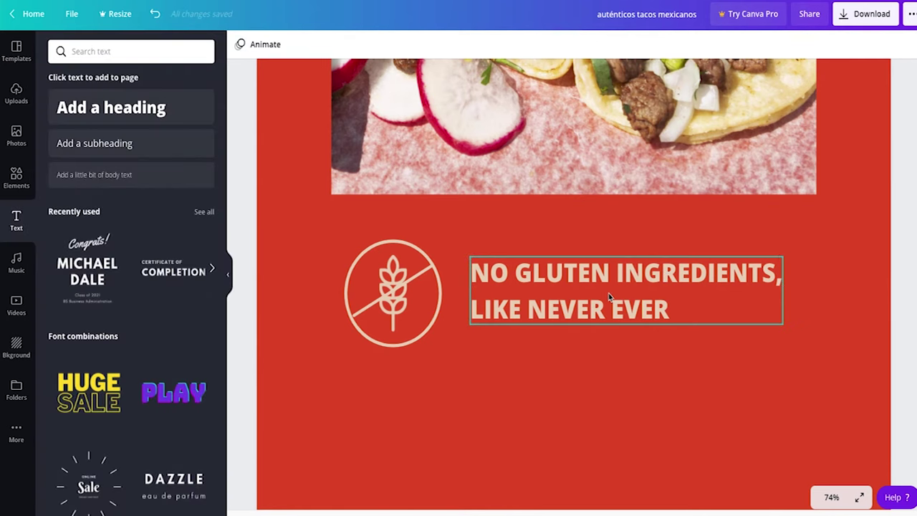
pyautogui.scroll(-5, 609, 296)
pyautogui.scroll(3, 609, 296)
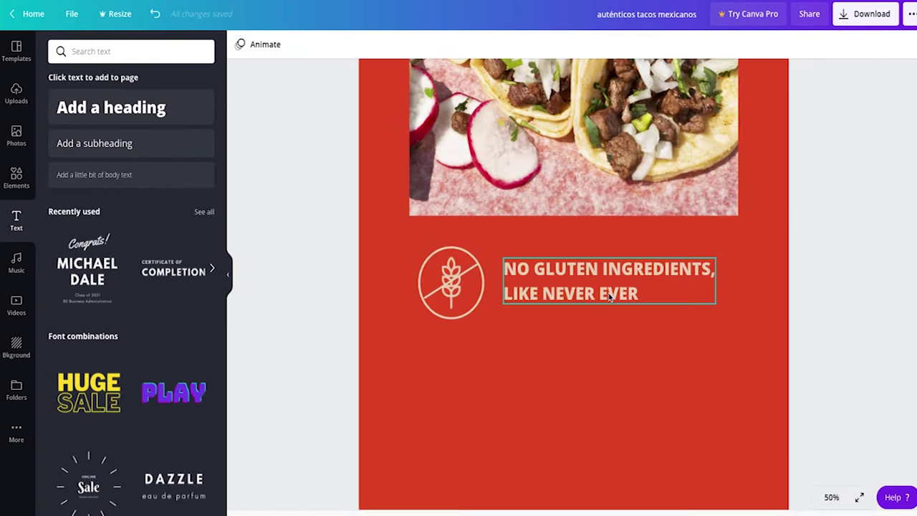
pyautogui.click(610, 297)
pyautogui.keyDown('shift'); pyautogui.click(455, 276); pyautogui.keyUp('shift')
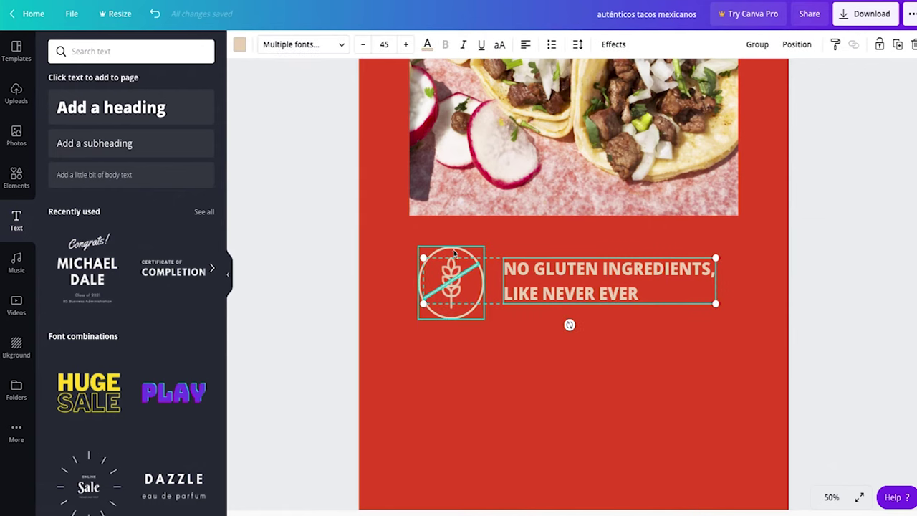
pyautogui.moveTo(454, 250); pyautogui.dragTo(454, 263)
pyautogui.hotkey('ctrl', 'z')
pyautogui.click(457, 257)
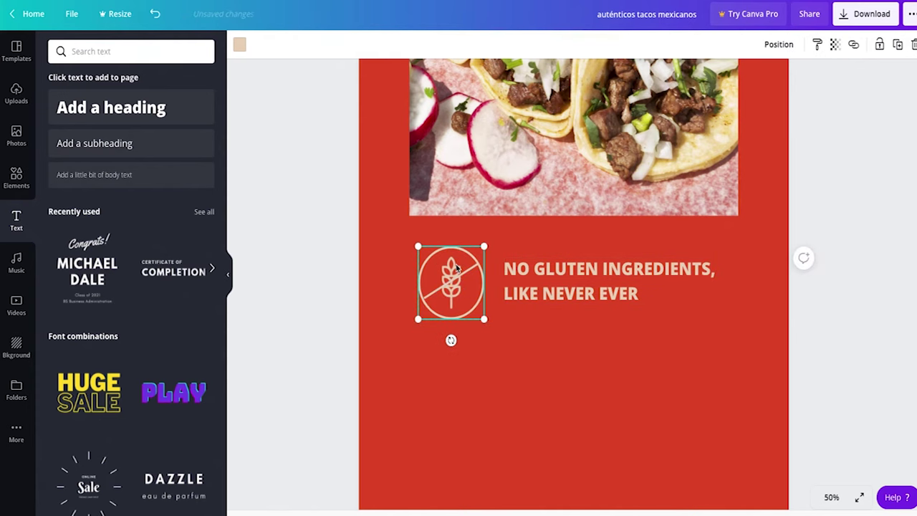
pyautogui.press('Escape')
pyautogui.click(454, 265)
pyautogui.hotkey('ctrl', 'z')
pyautogui.click(453, 264)
# Step: Select the complete wheat icon with its text and move them slightly down and right, centring them below the taco photo
pyautogui.click(349, 272)
pyautogui.moveTo(334, 232); pyautogui.dragTo(803, 337)
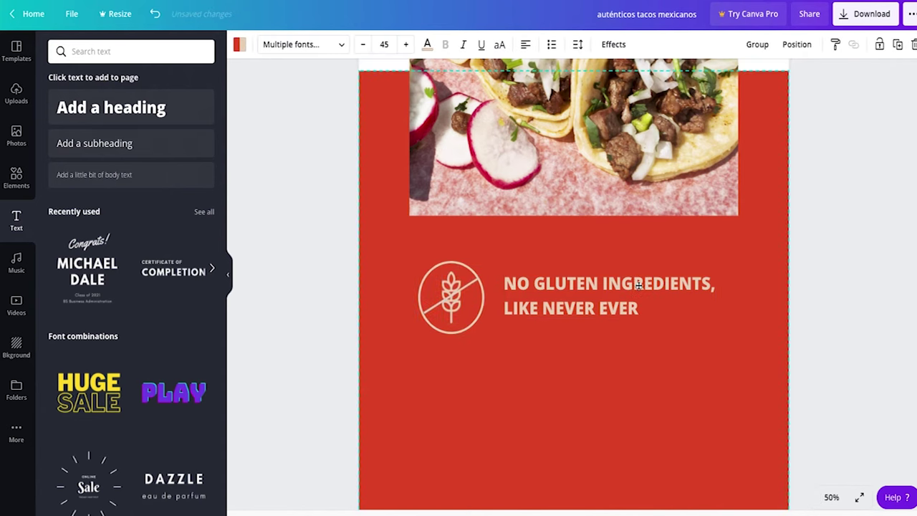
pyautogui.moveTo(664, 267); pyautogui.dragTo(668, 275)
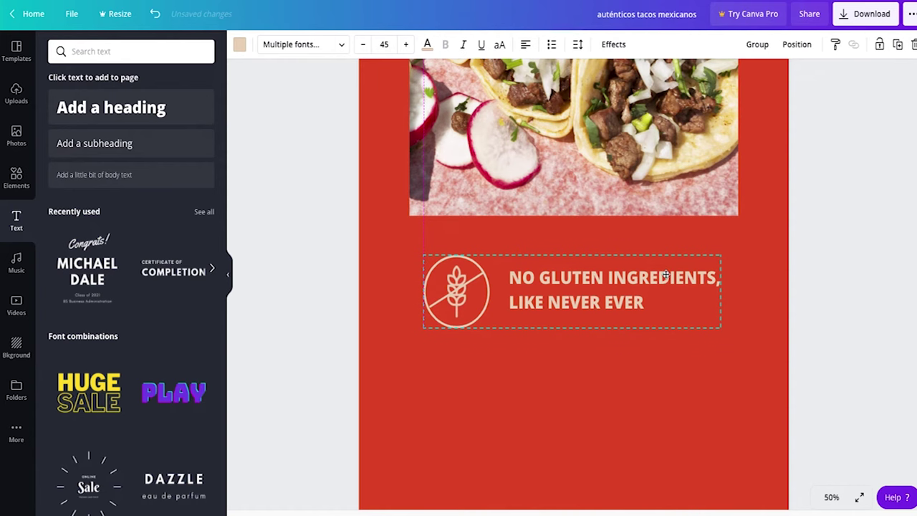
# Step: Duplicate the wheat icon and its text twice, stacking the copies evenly below the original on the red area
pyautogui.scroll(-5, 652, 290)
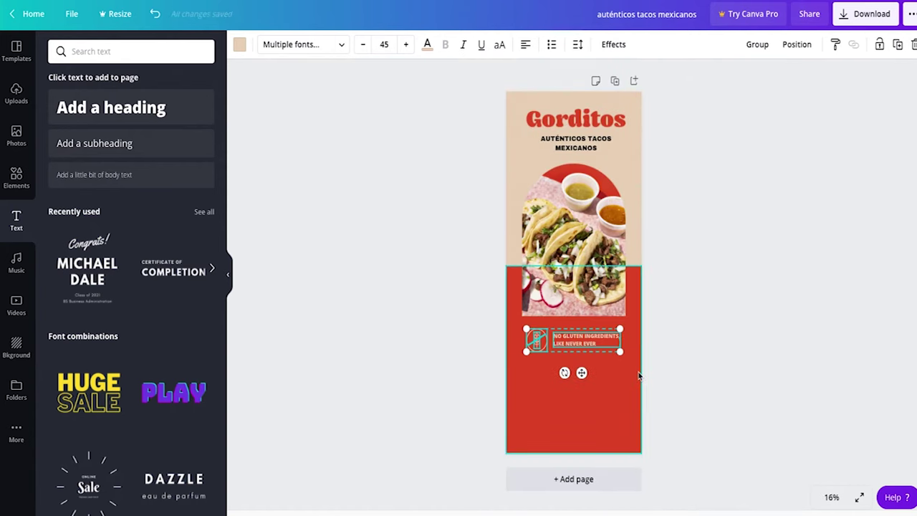
pyautogui.scroll(2, 641, 375)
pyautogui.scroll(-3, 639, 378)
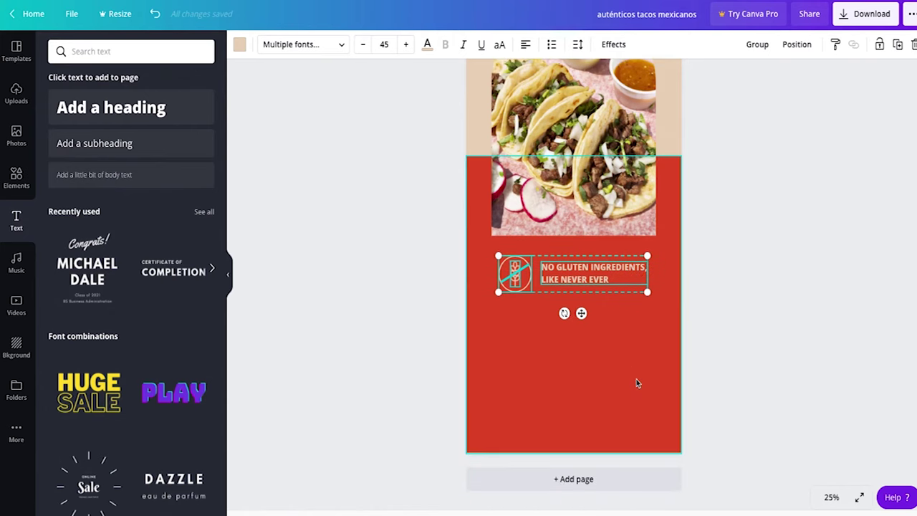
pyautogui.moveTo(563, 284); pyautogui.dragTo(559, 375)
pyautogui.click(745, 331)
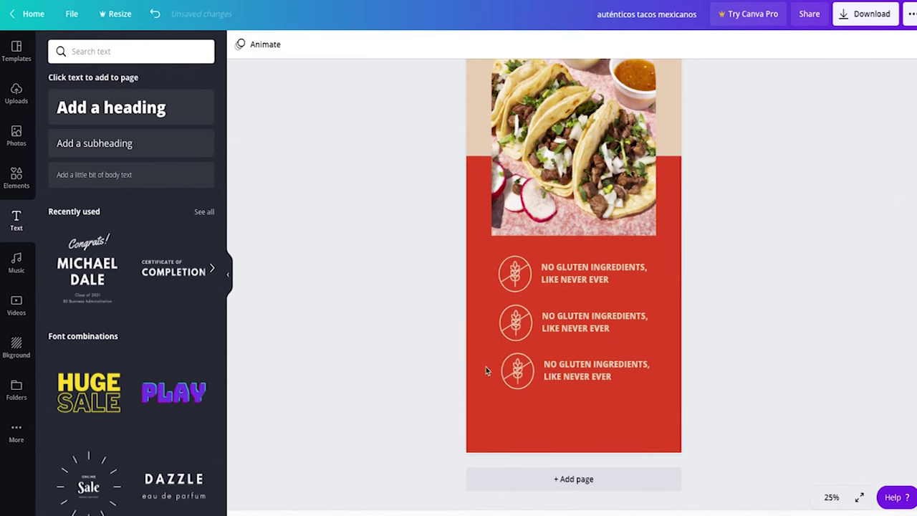
# Step: Delete the diagonal line from the second wheat icon, keeping its circle outline
pyautogui.click(518, 320)
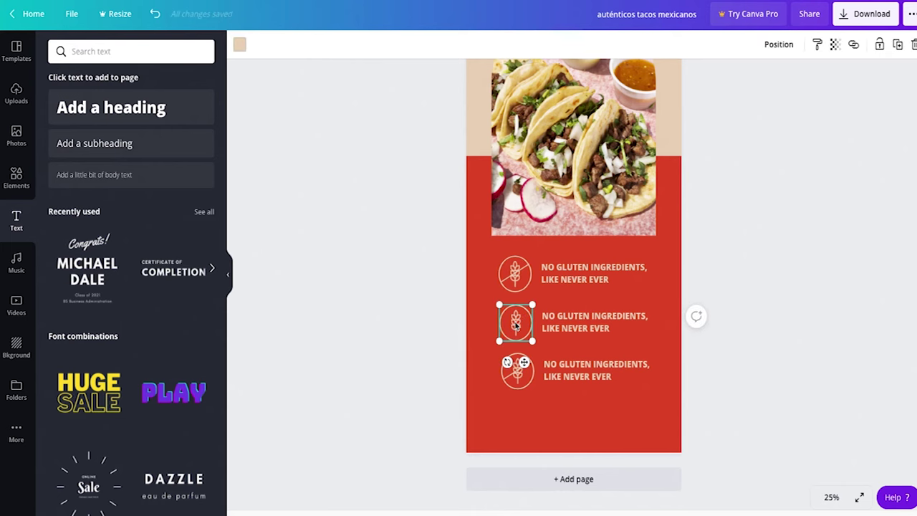
pyautogui.hotkey('ctrl', '+')
pyautogui.hotkey('ctrl', '+')
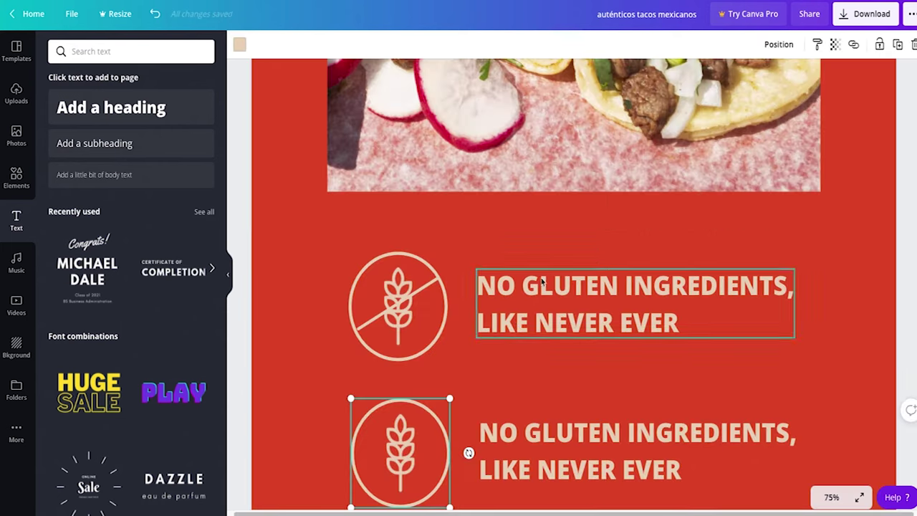
# Step: Send the second icon's circle outline backward and delete the wheat image inside it
pyautogui.scroll(-5, 542, 282)
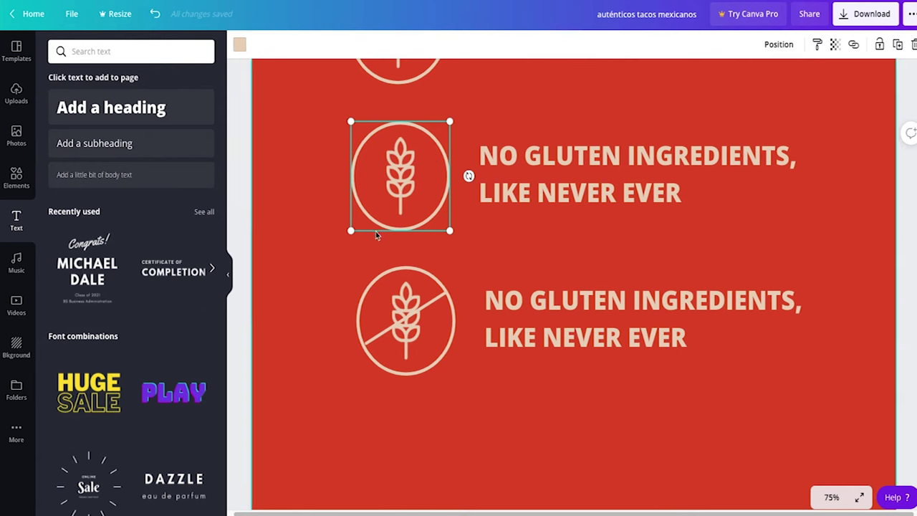
pyautogui.rightClick(431, 144)
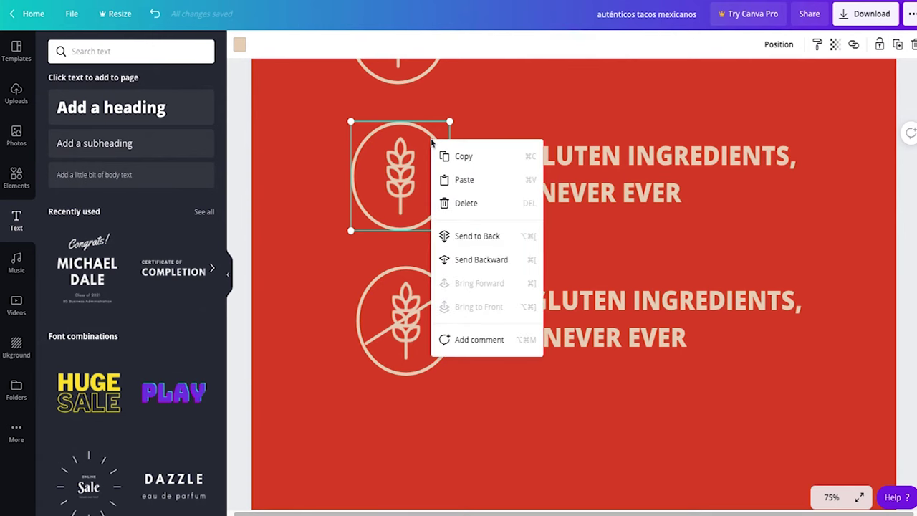
pyautogui.click(520, 260)
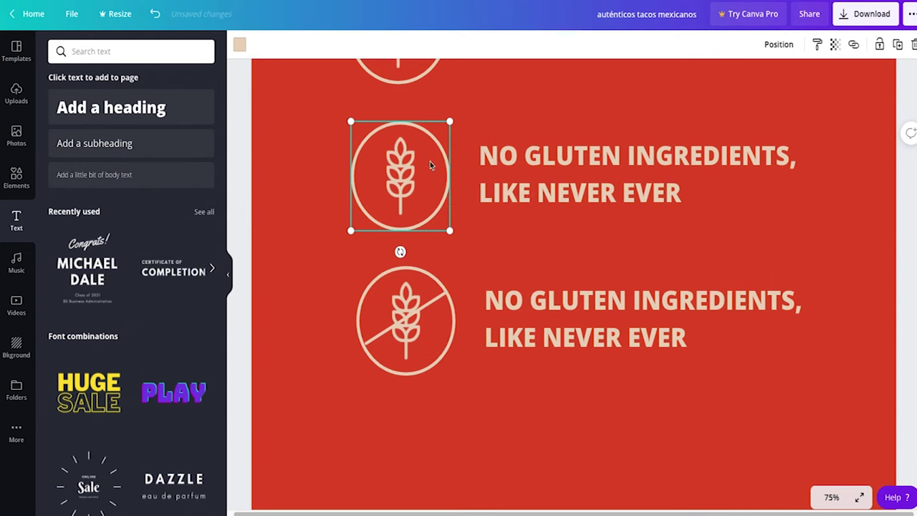
pyautogui.click(413, 149)
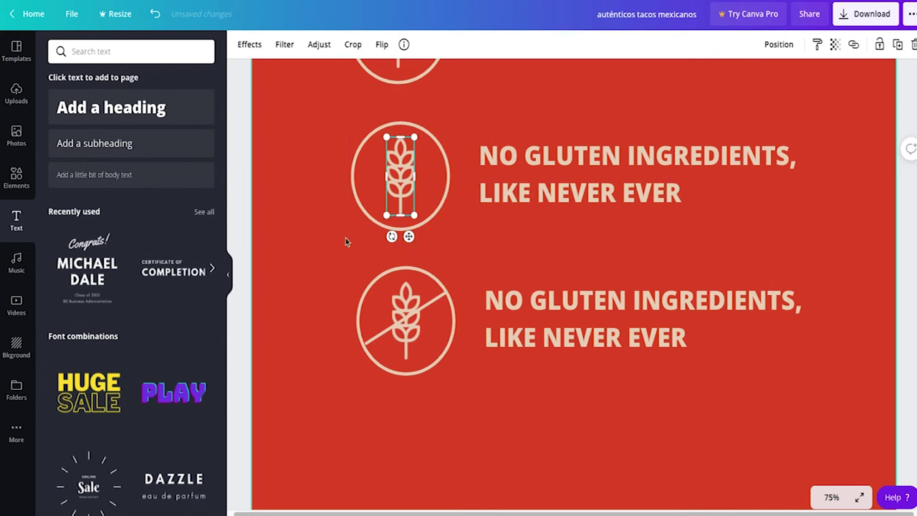
pyautogui.press('Delete')
# Step: Add the uploaded beige knife image to the banner and shrink it to fit inside the empty second circle
pyautogui.click(15, 100)
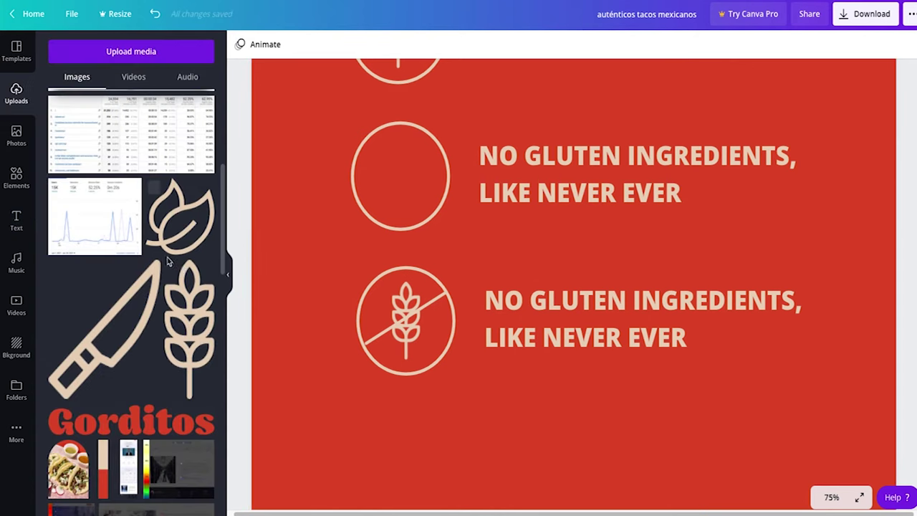
pyautogui.click(594, 259)
pyautogui.scroll(-5, 498, 258)
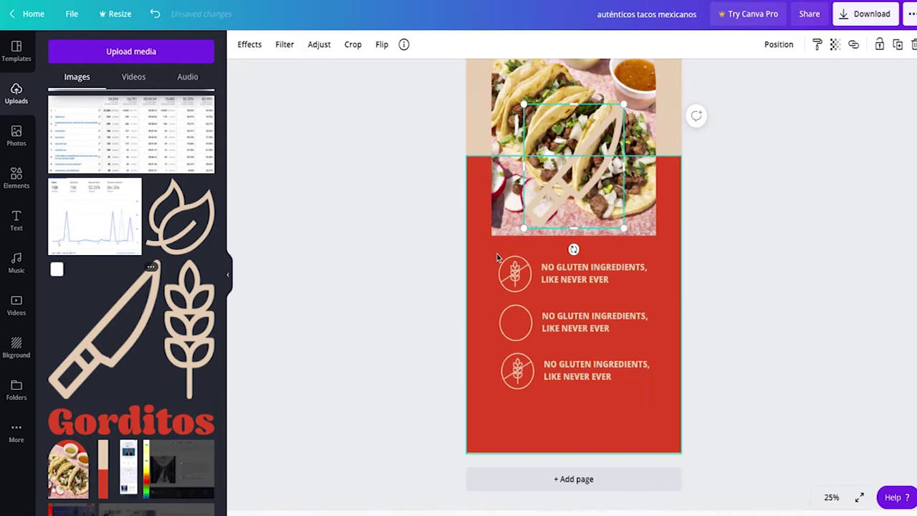
pyautogui.moveTo(582, 202); pyautogui.dragTo(526, 354)
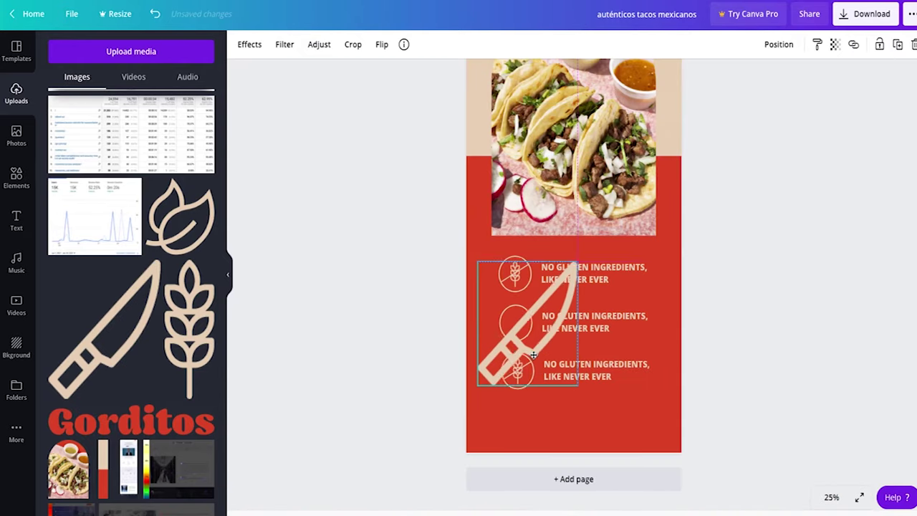
pyautogui.scroll(5, 534, 351)
pyautogui.scroll(-2, 521, 349)
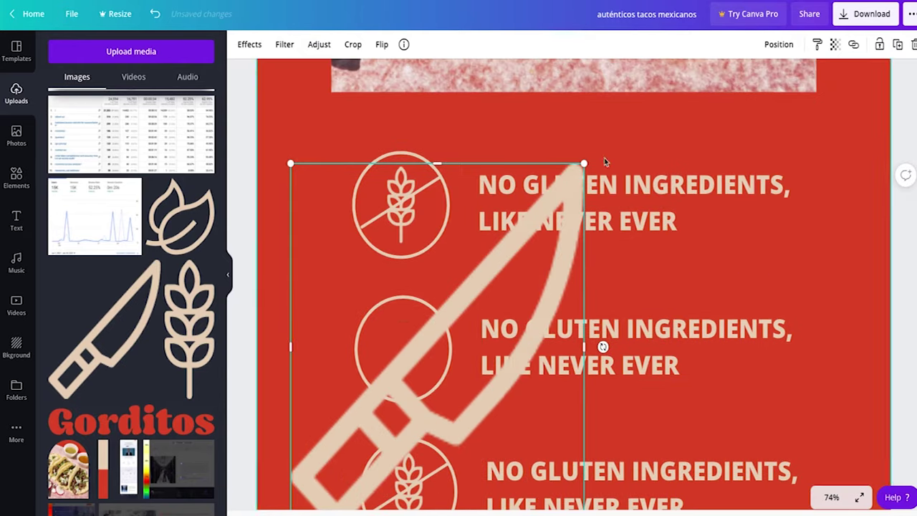
pyautogui.moveTo(583, 164); pyautogui.dragTo(419, 339)
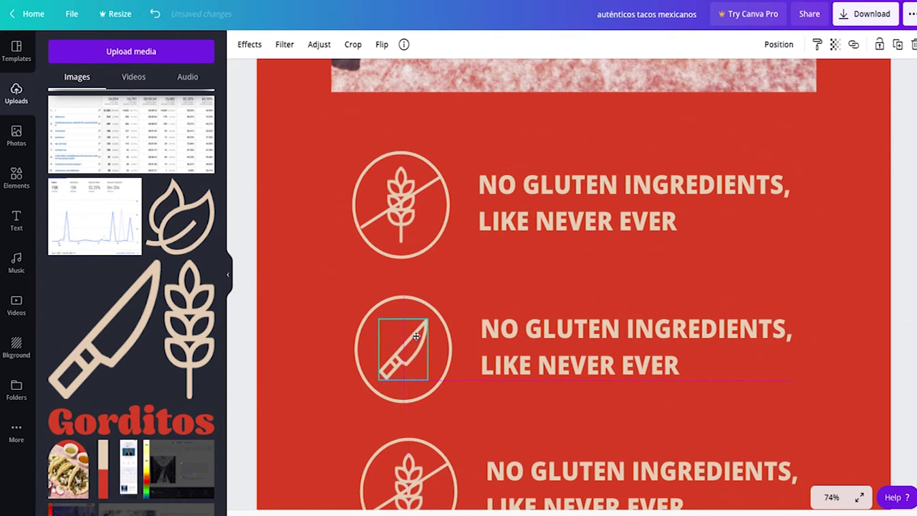
# Step: Shrink the knife slightly and centre it horizontally within the second circle
pyautogui.scroll(1, 417, 339)
pyautogui.scroll(2, 416, 339)
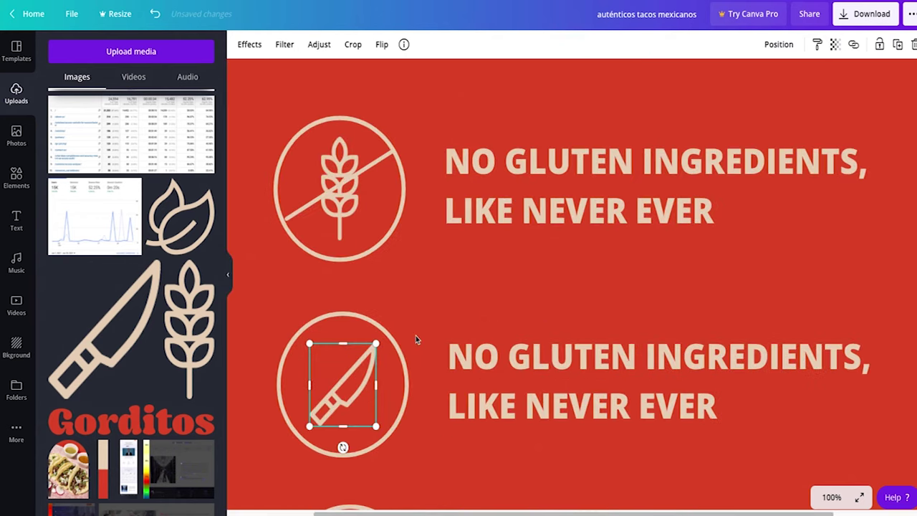
pyautogui.scroll(-1, 416, 335)
pyautogui.hscroll(-2, 416, 336)
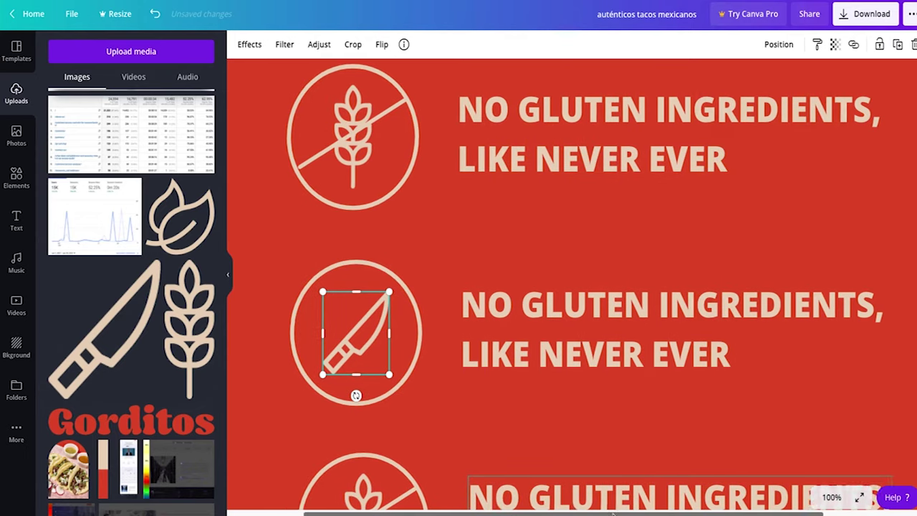
pyautogui.click(493, 346)
pyautogui.click(431, 310)
pyautogui.moveTo(431, 293); pyautogui.dragTo(425, 318)
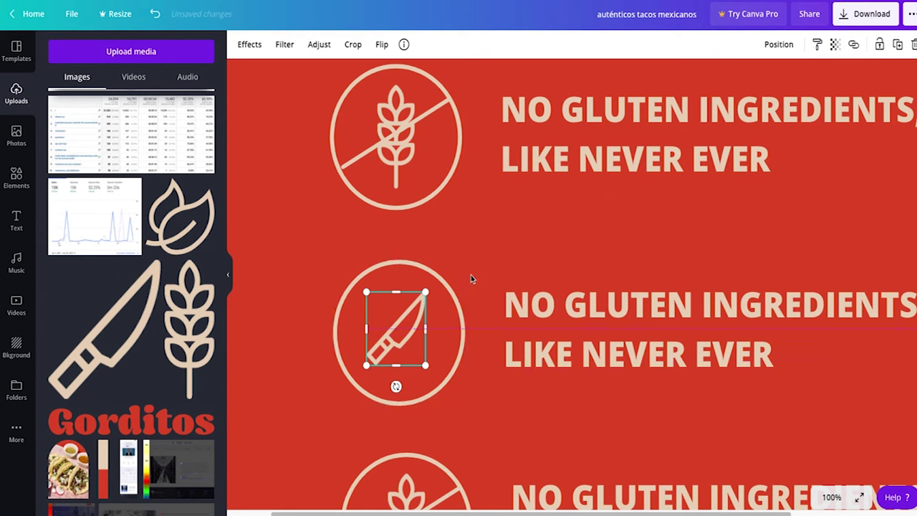
pyautogui.click(473, 279)
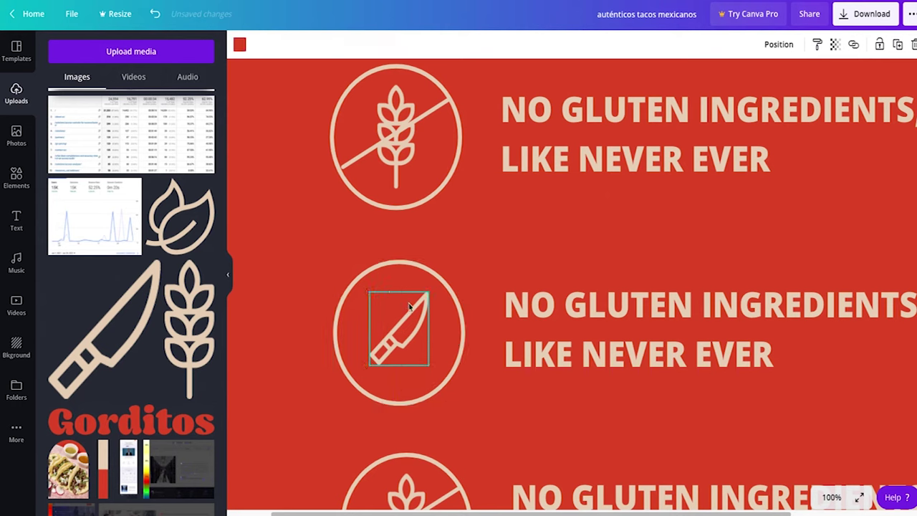
pyautogui.moveTo(407, 308); pyautogui.dragTo(410, 306)
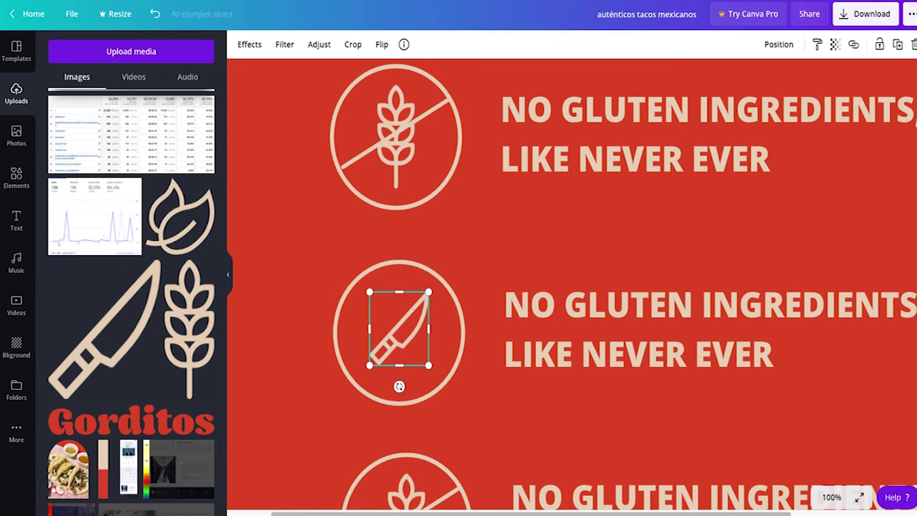
# Step: Replace the caption beside the knife icon with "AUTHENTIC MEXICAN FOOD MADE FROM SCRATCH"
pyautogui.click(719, 345)
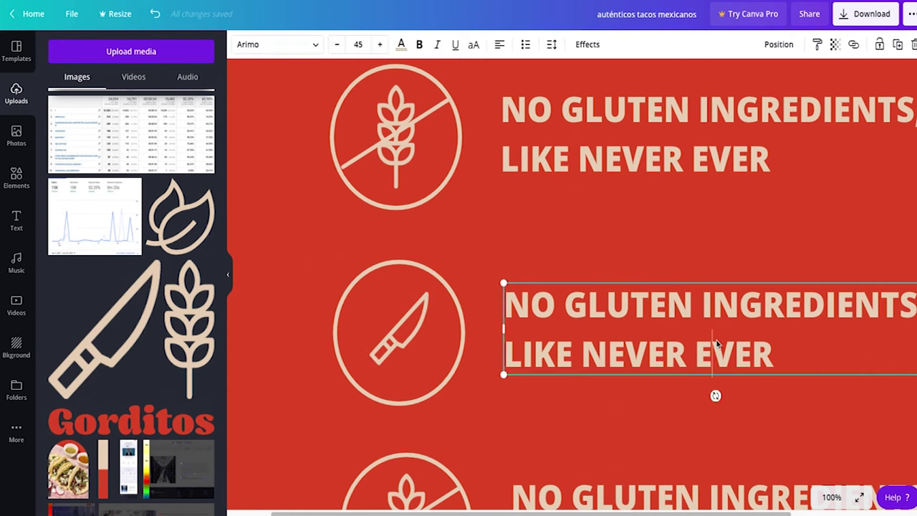
pyautogui.tripleClick(719, 345)
pyautogui.hotkey('ctrl', 'a')
pyautogui.write('AUTHENTIC MEXICAN FOOD FROM SCRATCH')
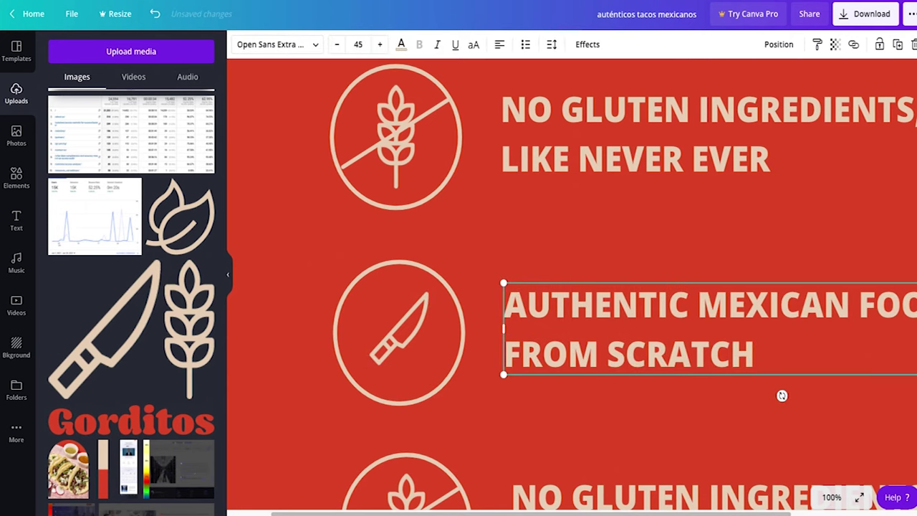
pyautogui.click(601, 251)
# Step: Move "MADE" onto the second line of the knife caption so the text block is narrower
pyautogui.keyDown('ctrl'); pyautogui.scroll(-3, 600, 251); pyautogui.keyUp('ctrl')
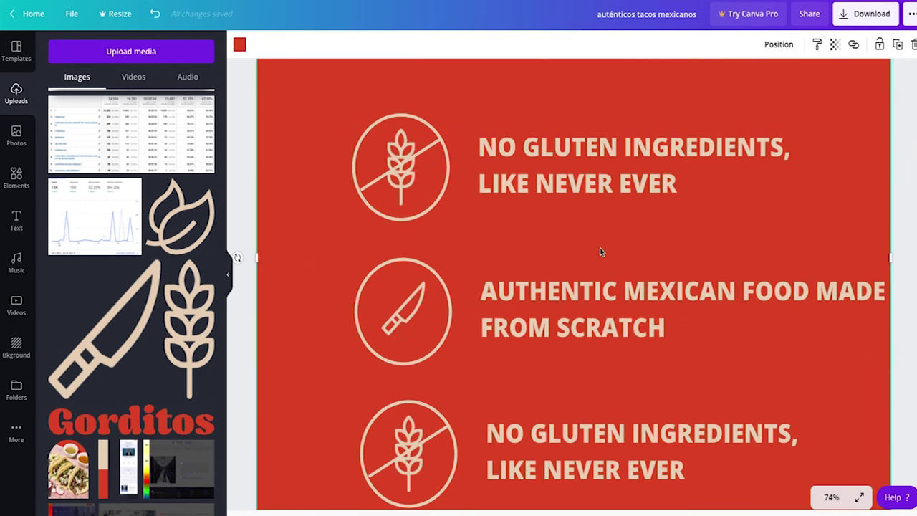
pyautogui.click(813, 300)
pyautogui.click(815, 292)
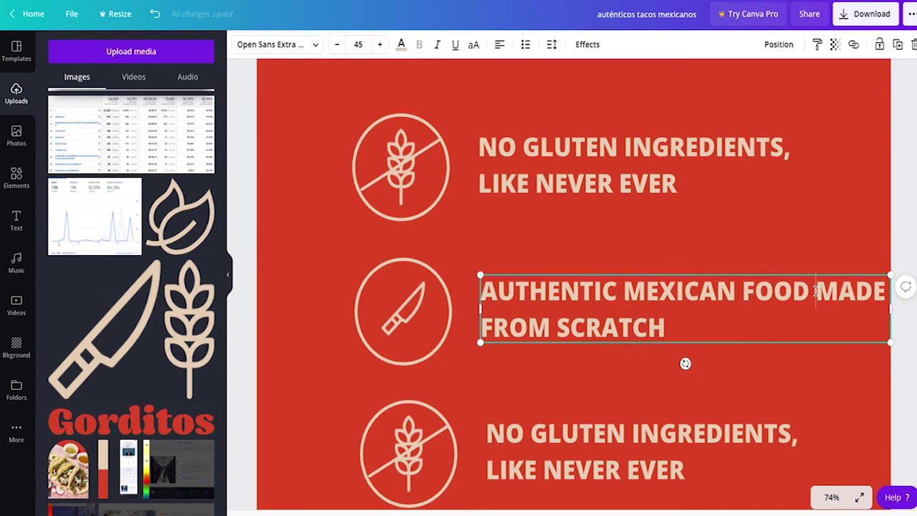
pyautogui.press('Return')
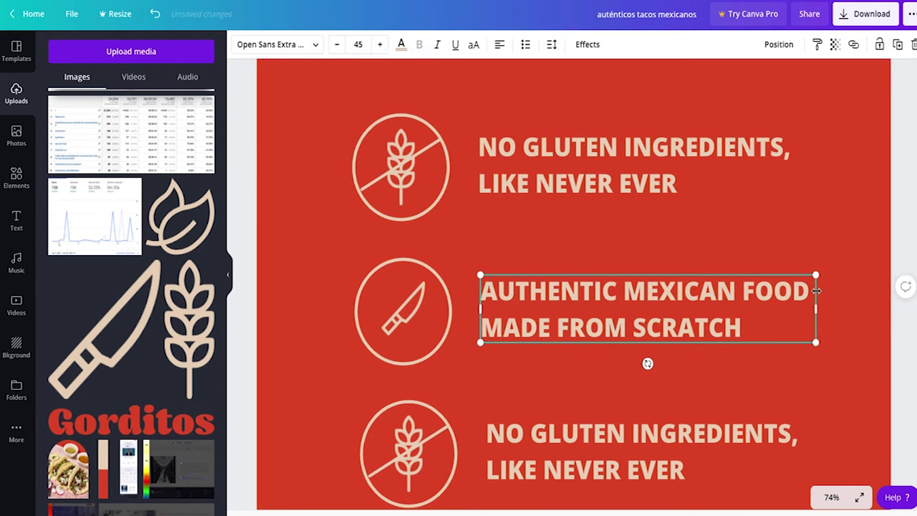
pyautogui.click(822, 244)
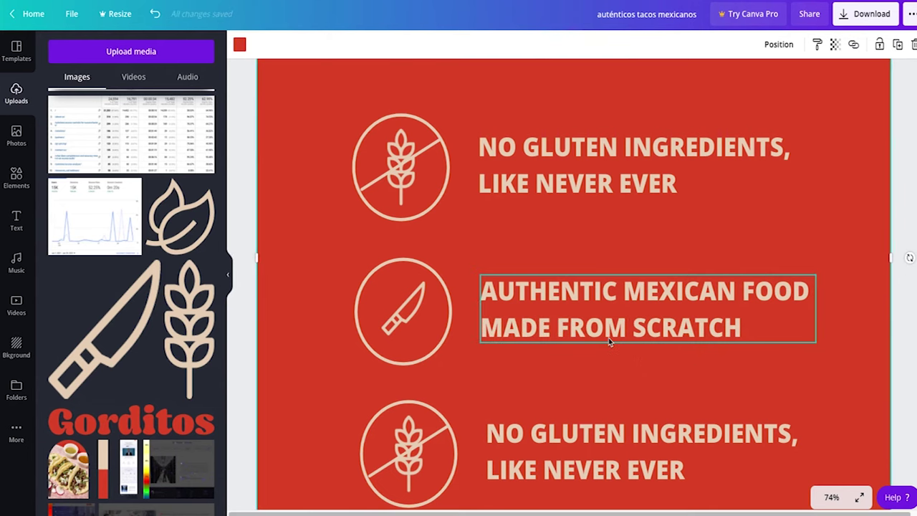
# Step: Enlarge the knife image slightly within the second circle
pyautogui.keyDown('ctrl'); pyautogui.scroll(-5, 609, 339); pyautogui.keyUp('ctrl')
pyautogui.click(746, 248)
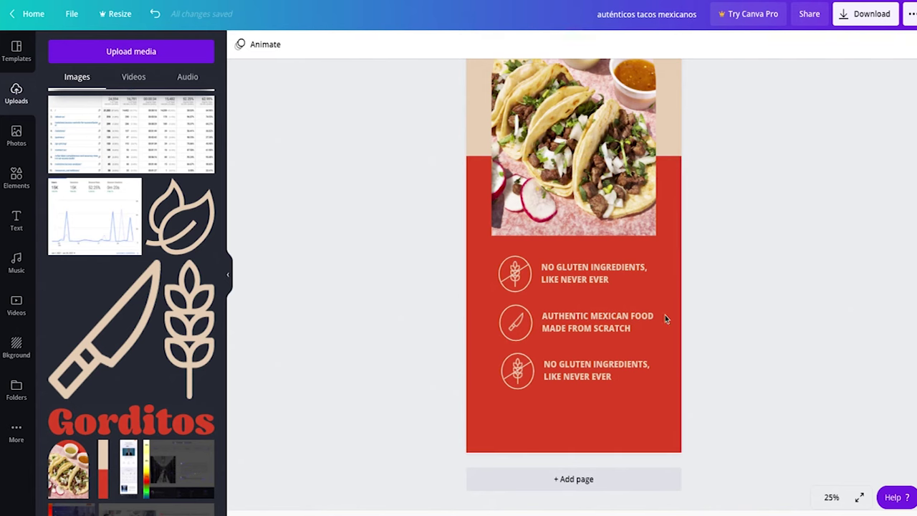
pyautogui.keyDown('ctrl'); pyautogui.scroll(2, 613, 381); pyautogui.keyUp('ctrl')
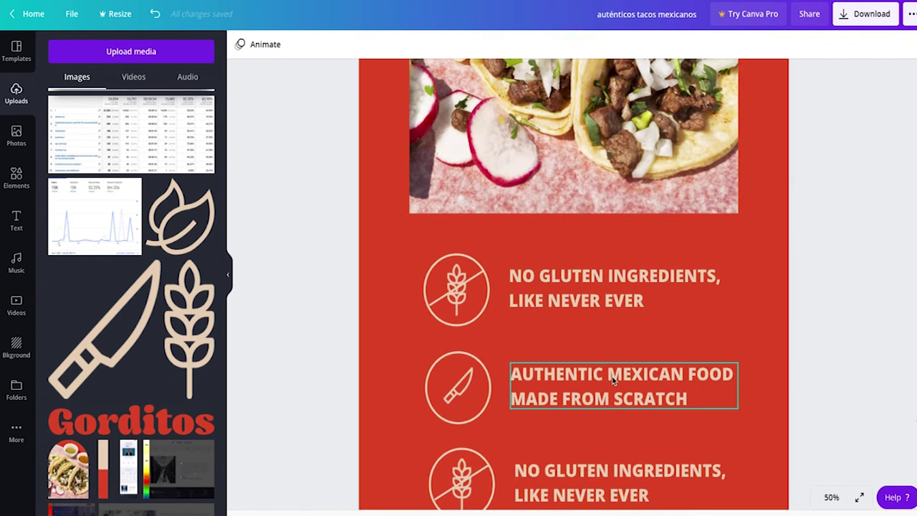
pyautogui.scroll(-3, 656, 331)
pyautogui.click(464, 251)
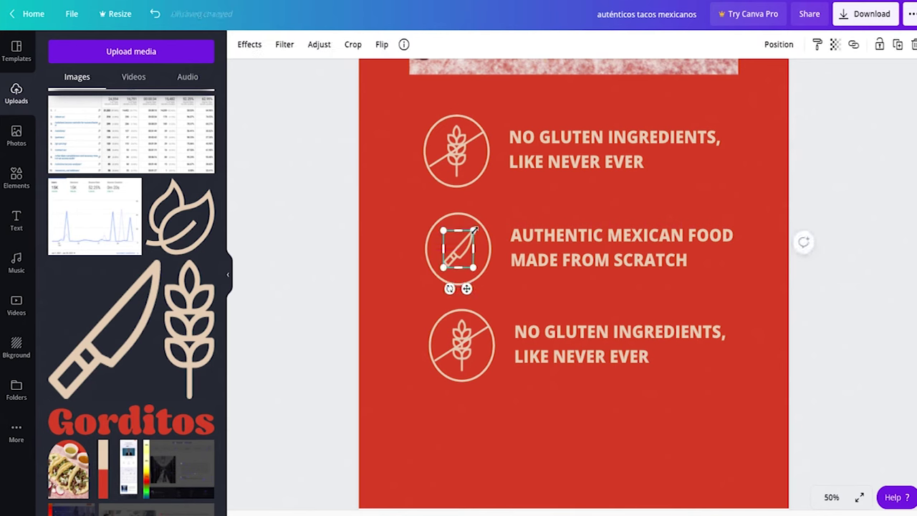
pyautogui.moveTo(474, 229); pyautogui.dragTo(474, 227)
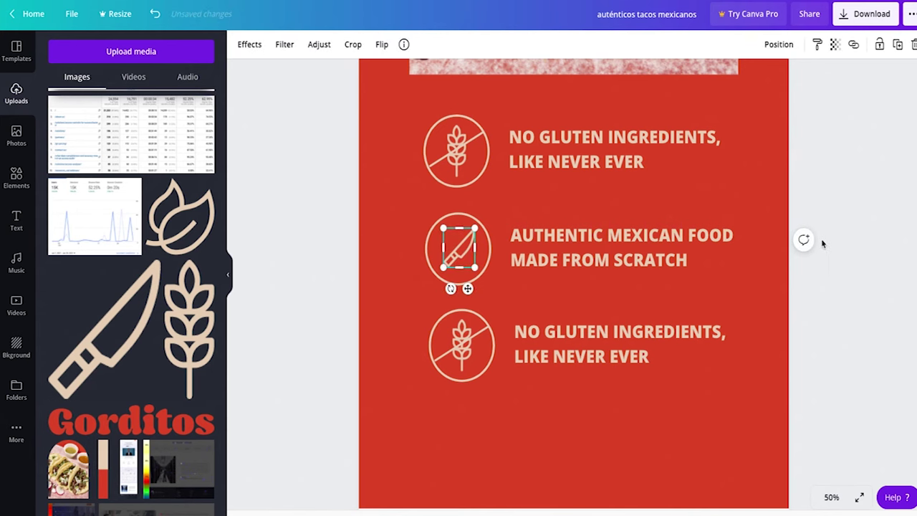
pyautogui.click(858, 245)
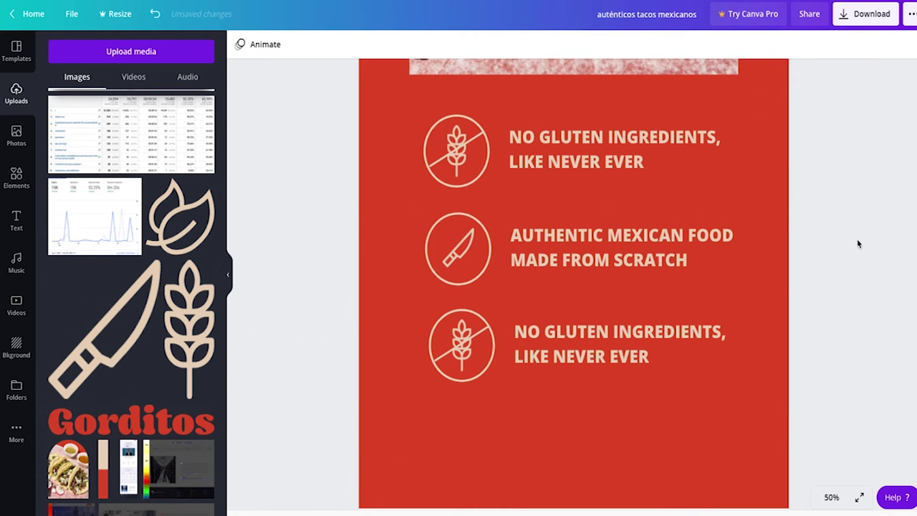
# Step: Empty the third icon's circle by deleting its diagonal line and its wheat, sending the circle backward to reach the wheat
pyautogui.click(481, 337)
pyautogui.press('Delete')
pyautogui.click(473, 341)
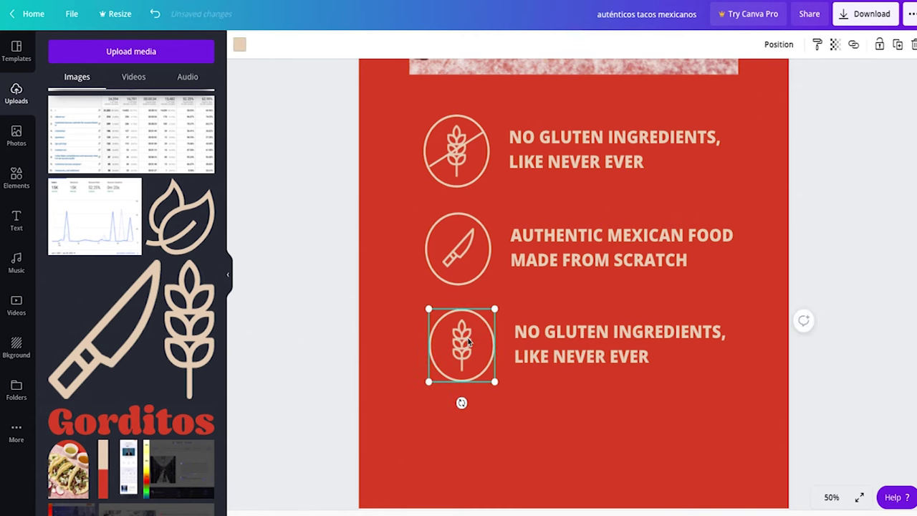
pyautogui.rightClick(470, 342)
pyautogui.click(432, 344)
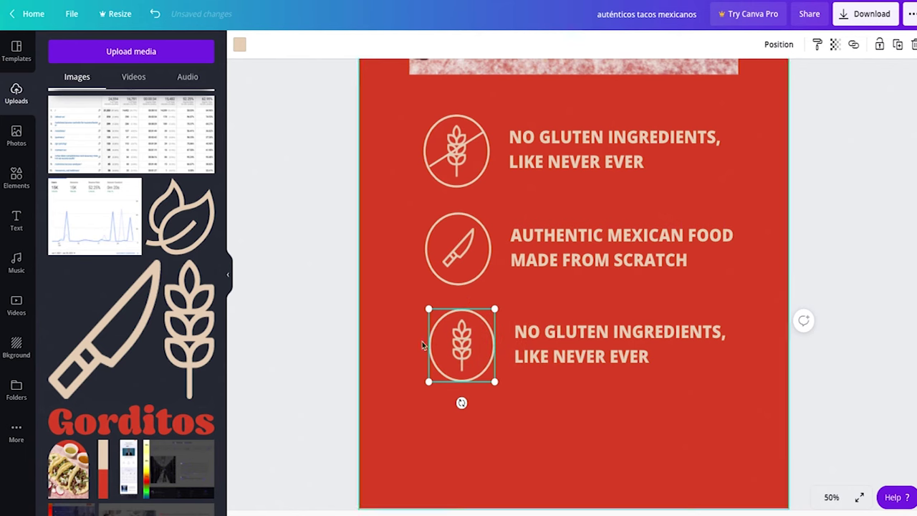
pyautogui.rightClick(487, 330)
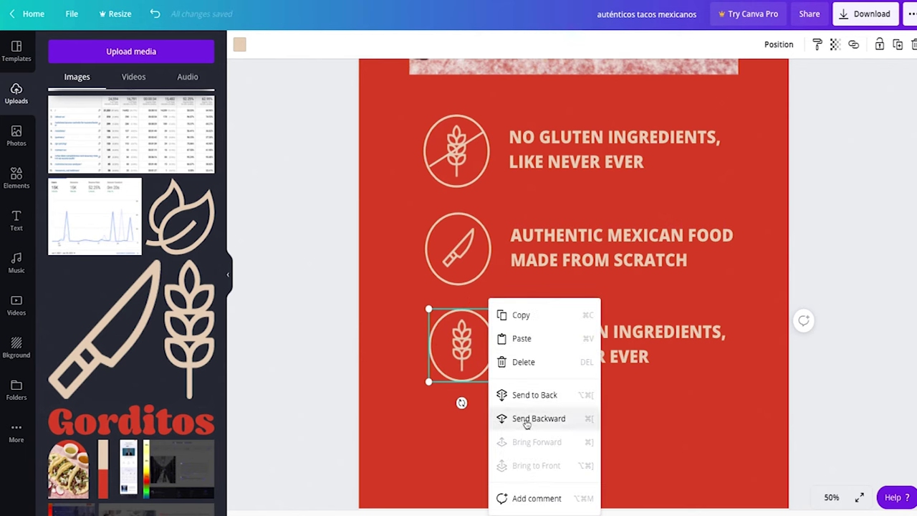
pyautogui.click(527, 420)
pyautogui.click(354, 337)
pyautogui.click(462, 344)
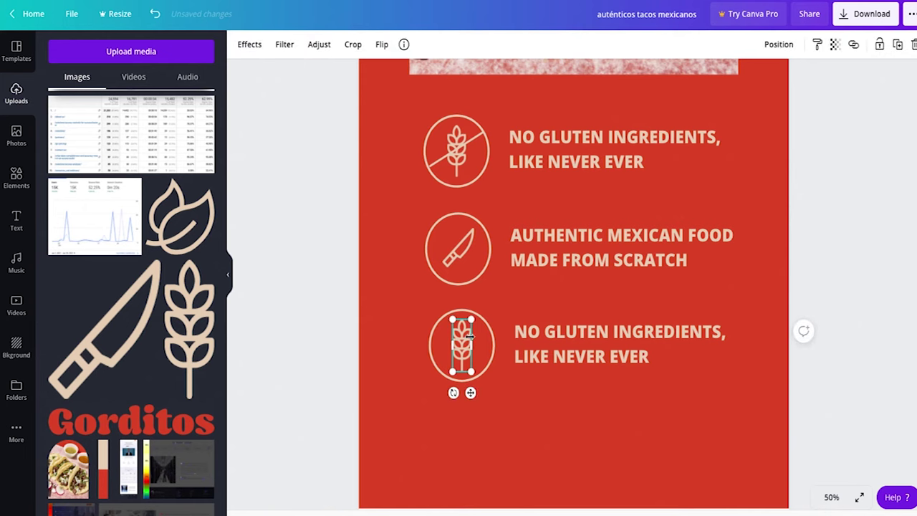
pyautogui.press('Delete')
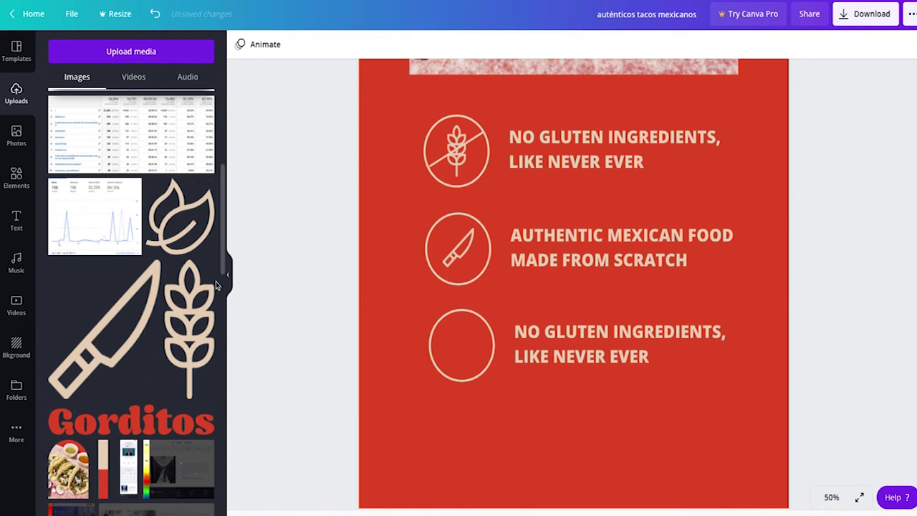
# Step: Add the uploaded beige leaf image and shrink it to fit inside the empty third circle
pyautogui.click(195, 225)
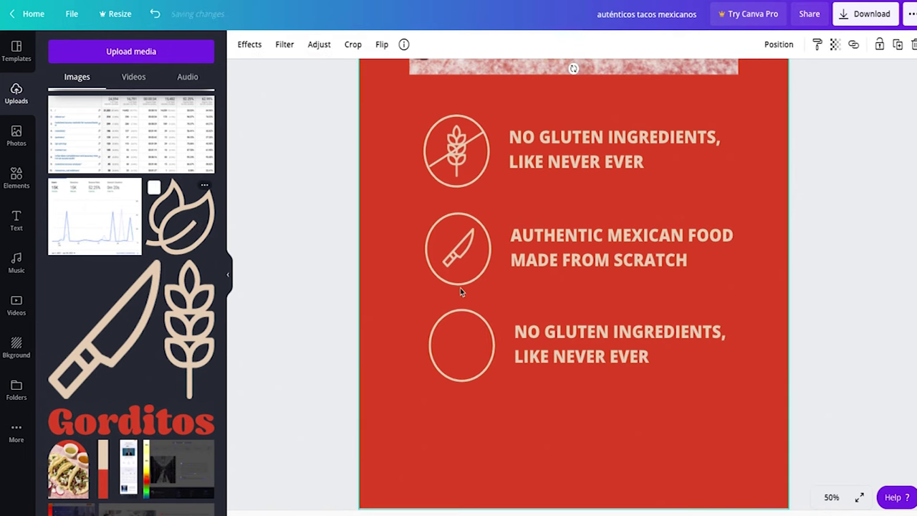
pyautogui.scroll(-1, 541, 247)
pyautogui.scroll(5, 549, 254)
pyautogui.moveTo(604, 244); pyautogui.dragTo(544, 227)
pyautogui.moveTo(646, 76); pyautogui.dragTo(494, 255)
pyautogui.click(483, 273)
pyautogui.scroll(2, 483, 274)
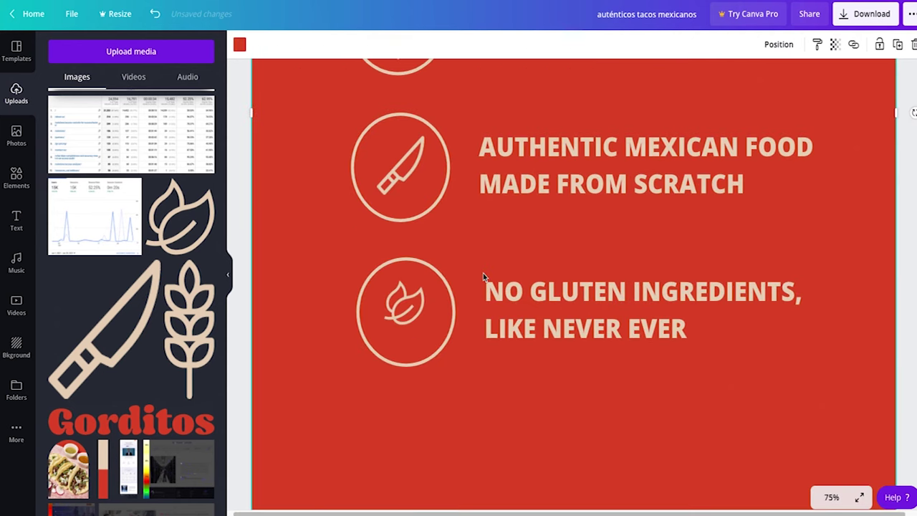
# Step: Move the leaf image down to the centre of the third circle and enlarge it slightly
pyautogui.moveTo(414, 292); pyautogui.dragTo(463, 297)
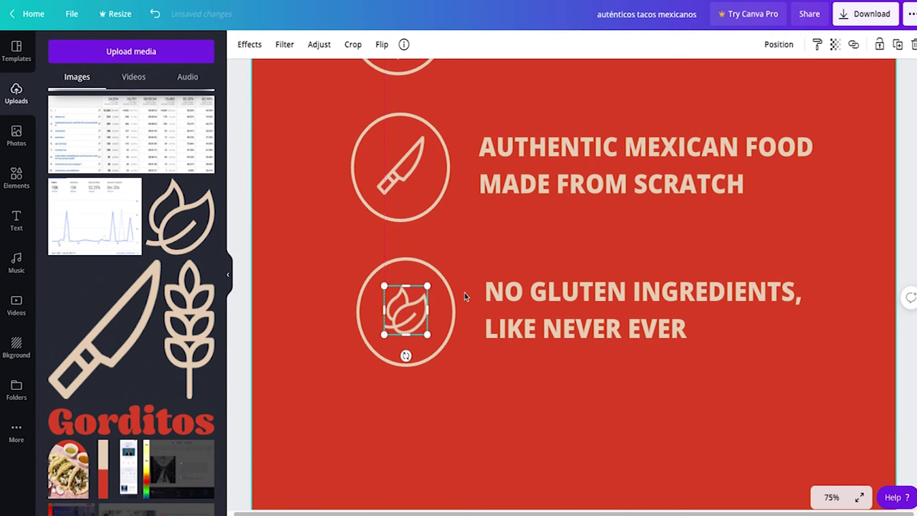
pyautogui.click(466, 284)
pyautogui.click(425, 307)
pyautogui.moveTo(426, 307); pyautogui.dragTo(428, 304)
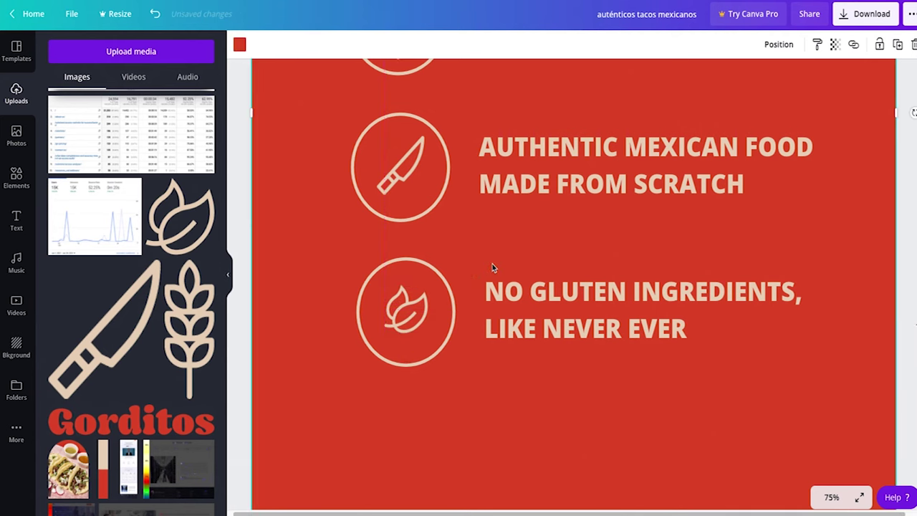
pyautogui.click(426, 319)
pyautogui.moveTo(428, 333); pyautogui.dragTo(430, 336)
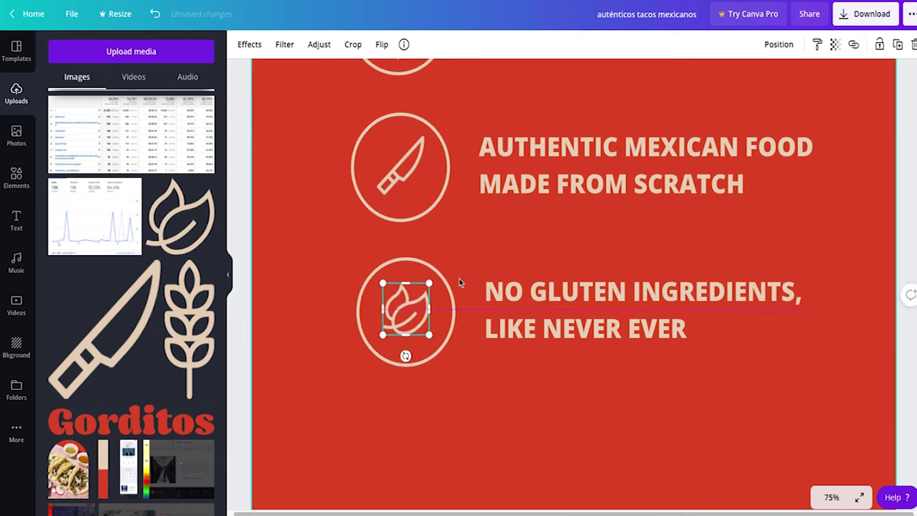
# Step: Replace the third icon's caption with "EVERYTHING IS ORGANIC, FOR REAL GUYS"
pyautogui.click(467, 263)
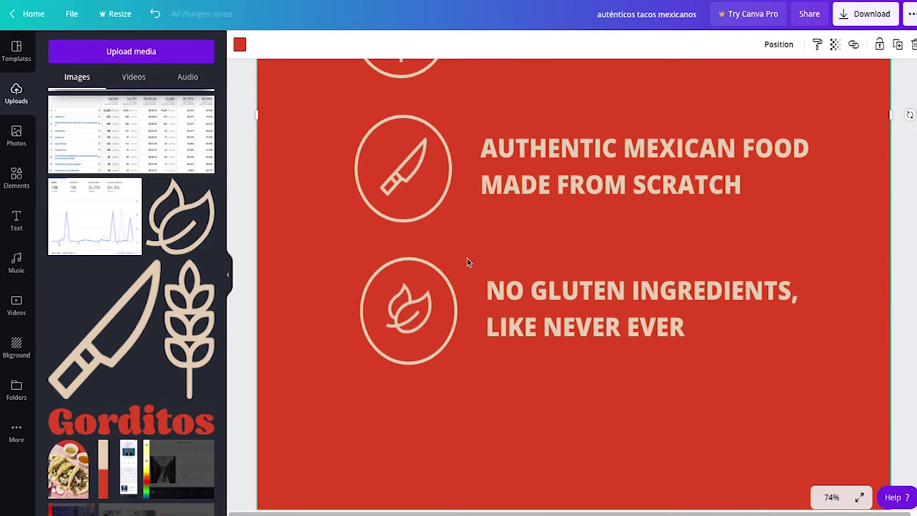
pyautogui.scroll(-3, 467, 262)
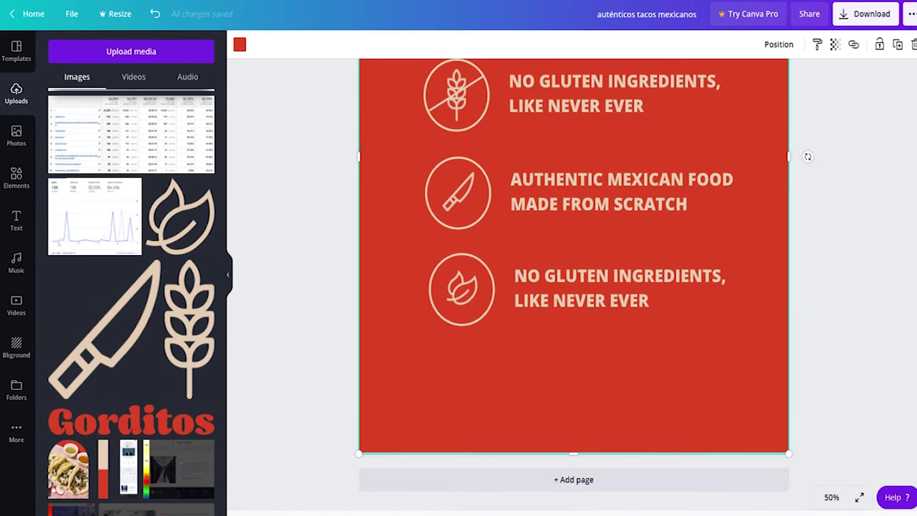
pyautogui.click(571, 296)
pyautogui.tripleClick(571, 292)
pyautogui.press('BackSpace')
pyautogui.write('EVERYTHING IS ORGANIC, FOR REAL GUYS')
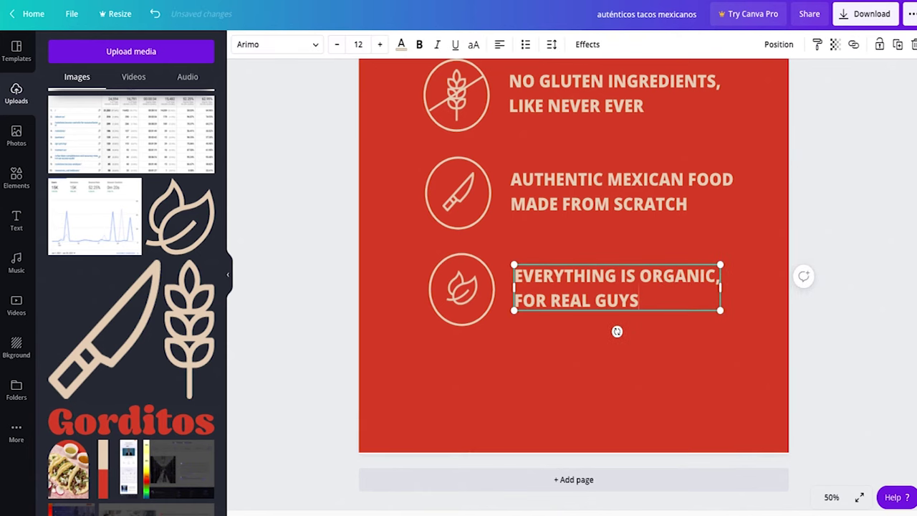
pyautogui.click(842, 185)
# Step: Move the third caption down slightly so it is vertically centred beside the leaf circle
pyautogui.click(678, 298)
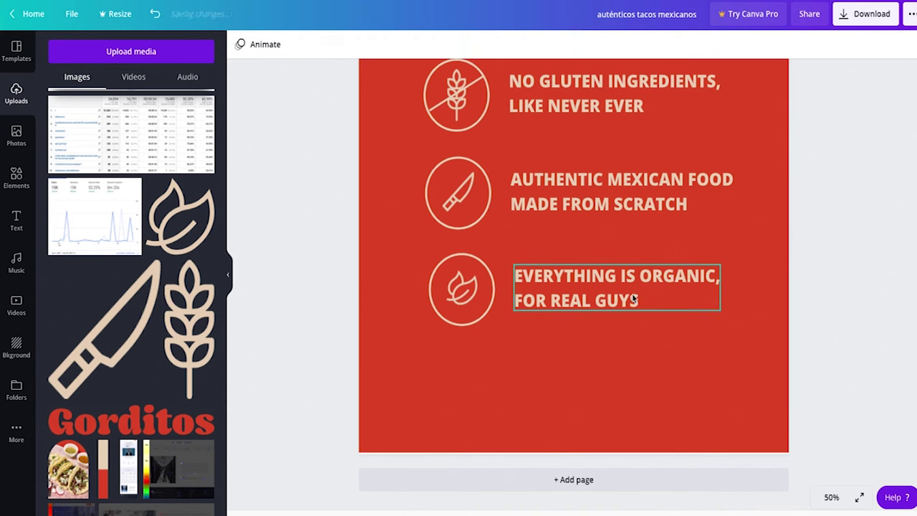
pyautogui.moveTo(616, 285); pyautogui.dragTo(616, 287)
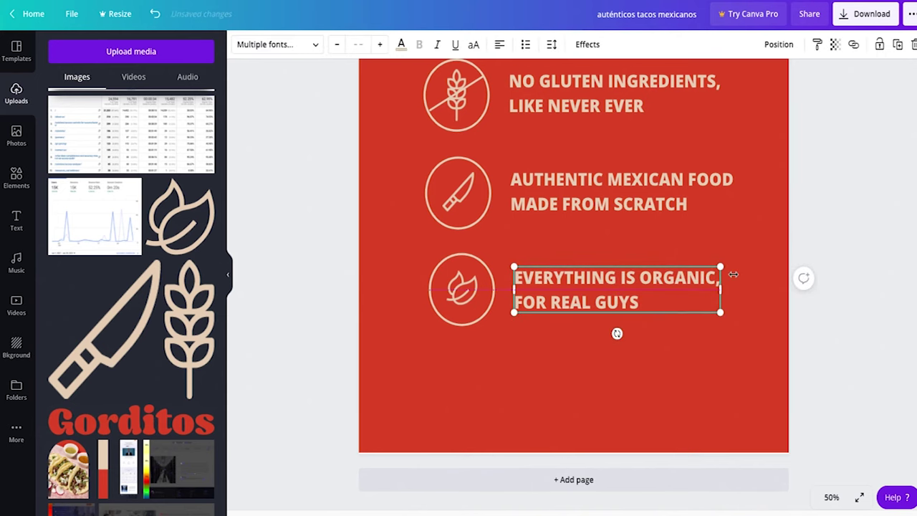
pyautogui.click(823, 192)
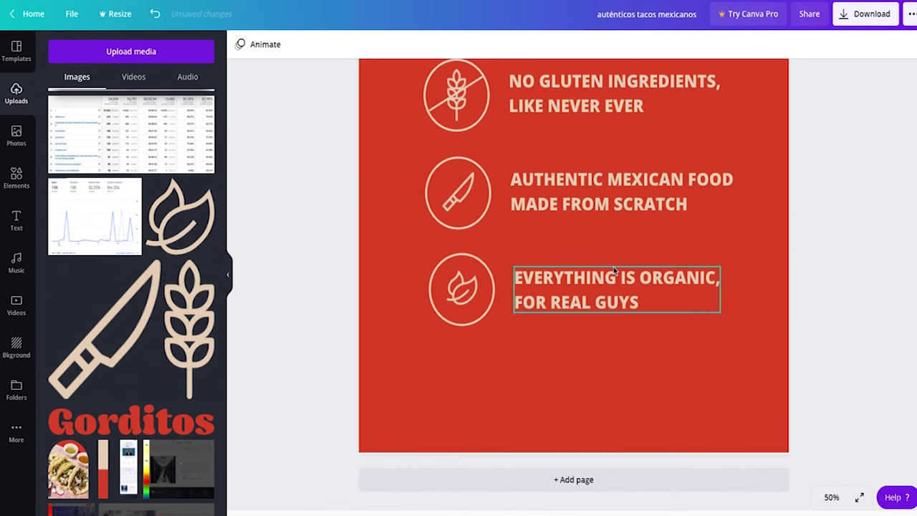
# Step: Select all three circled icons with their captions and nudge them left together within the red area
pyautogui.scroll(-3, 550, 232)
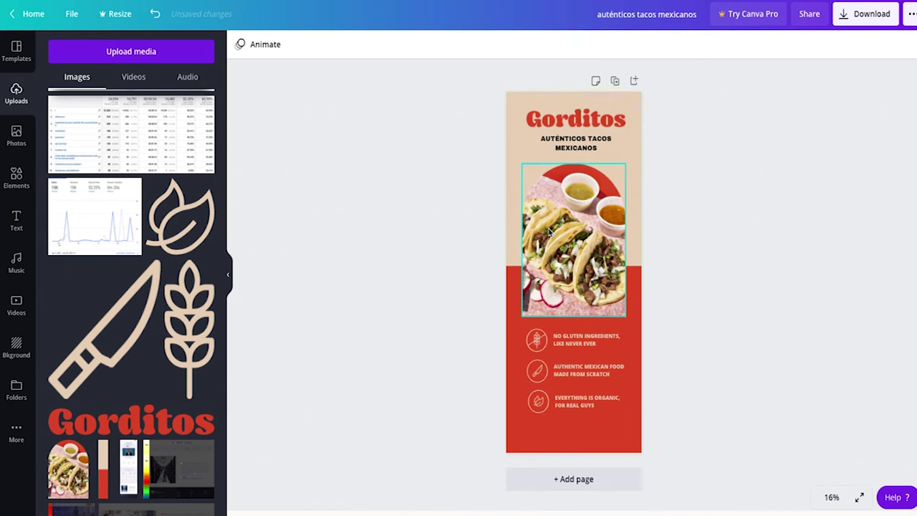
pyautogui.scroll(1, 550, 232)
pyautogui.scroll(-3, 617, 360)
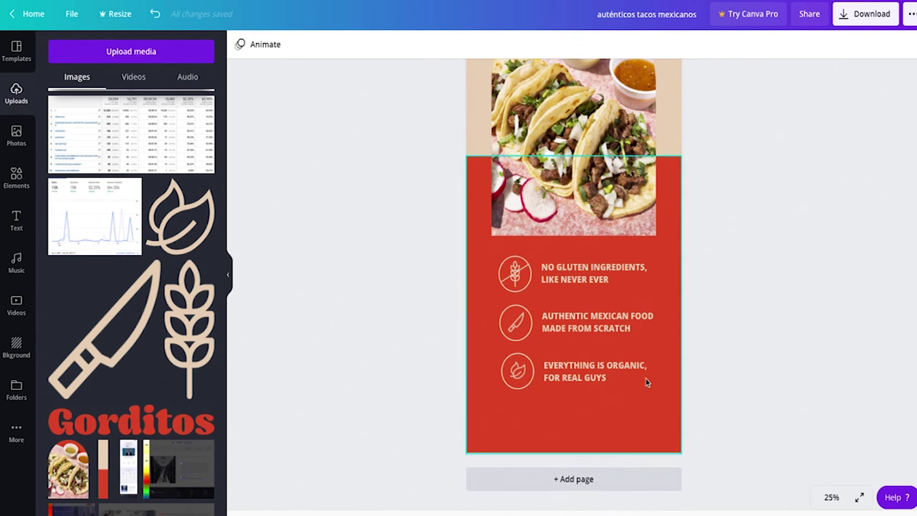
pyautogui.moveTo(703, 263); pyautogui.dragTo(494, 400)
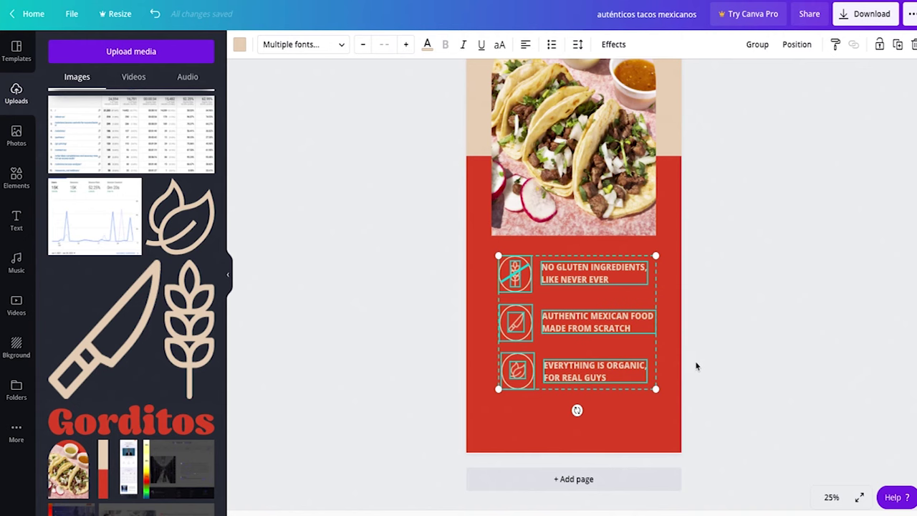
pyautogui.press('Left')
pyautogui.press('Left')
pyautogui.press('Left')
pyautogui.press('Left')
pyautogui.press('Left')
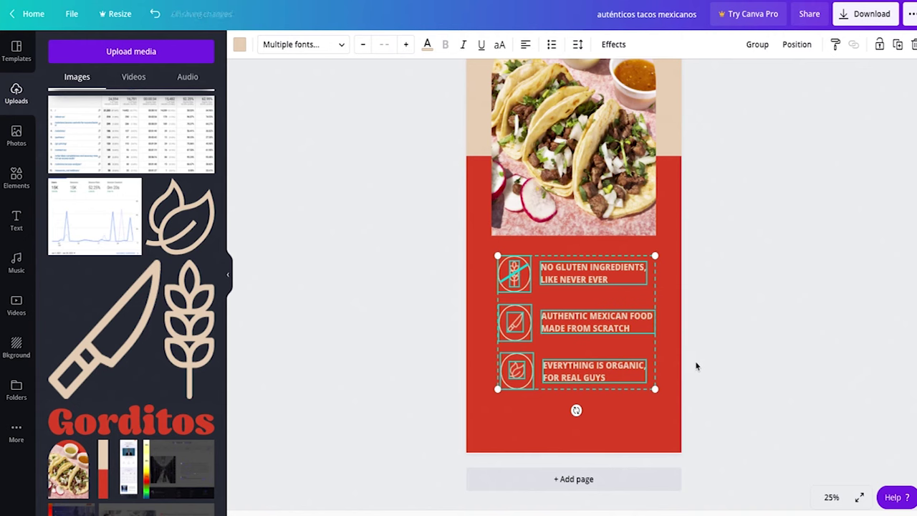
pyautogui.click(706, 348)
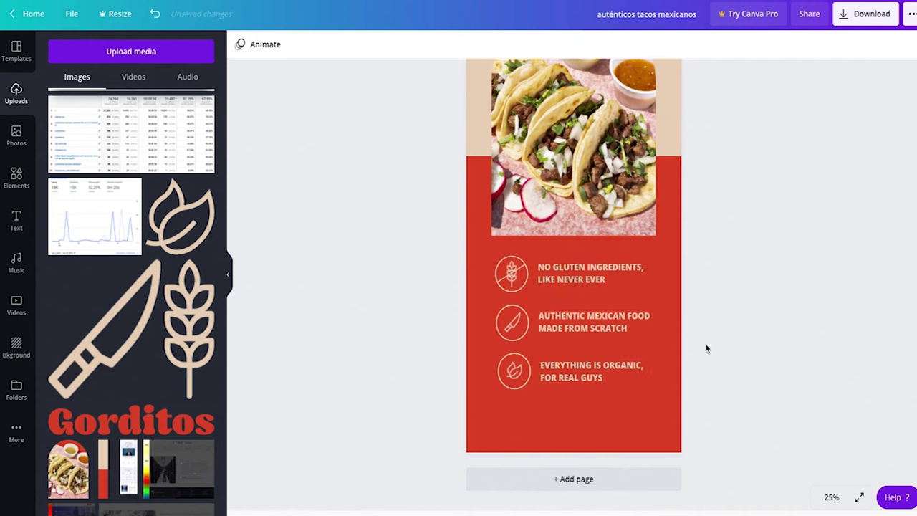
# Step: Reselect the three icons with their captions and nudge them slightly right to centre them below the taco photo
pyautogui.moveTo(711, 251); pyautogui.dragTo(478, 430)
pyautogui.keyDown('shift'); pyautogui.click(476, 426); pyautogui.keyUp('shift')
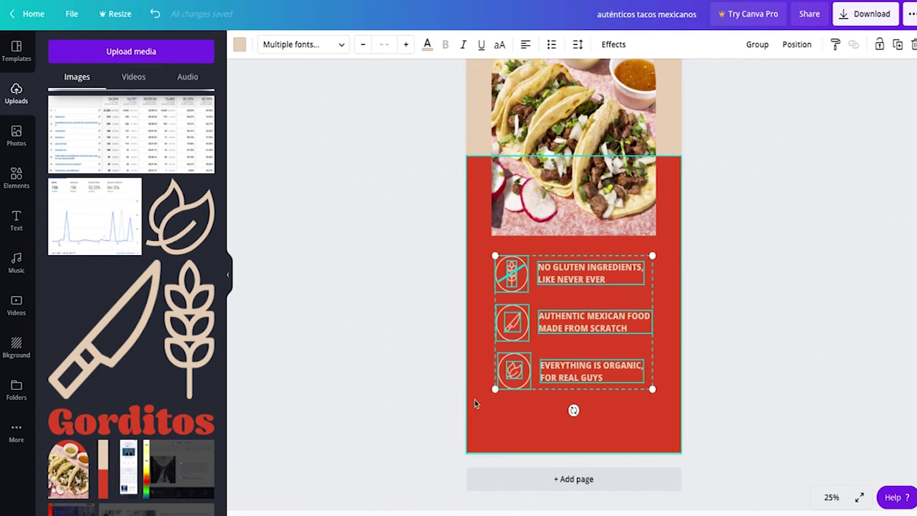
pyautogui.hotkey('shift', 'Right')
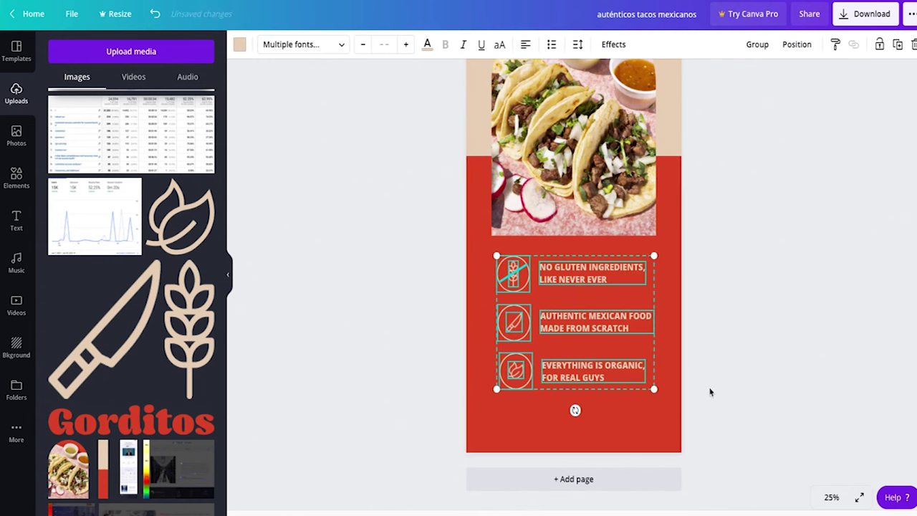
pyautogui.click(700, 393)
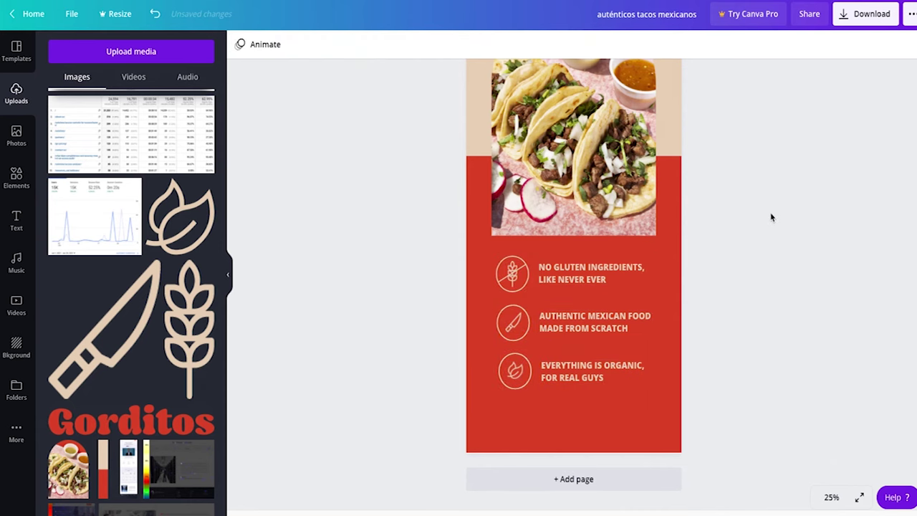
pyautogui.scroll(-3, 772, 220)
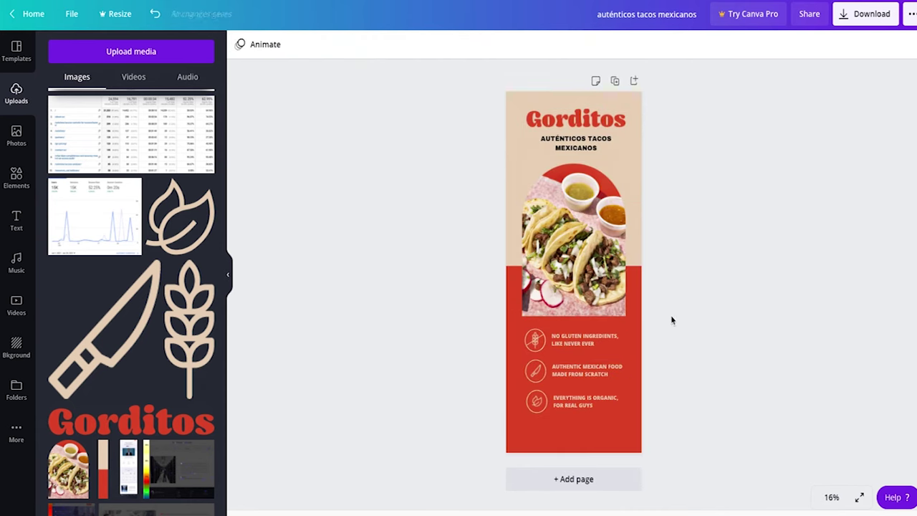
pyautogui.moveTo(682, 329); pyautogui.dragTo(523, 414)
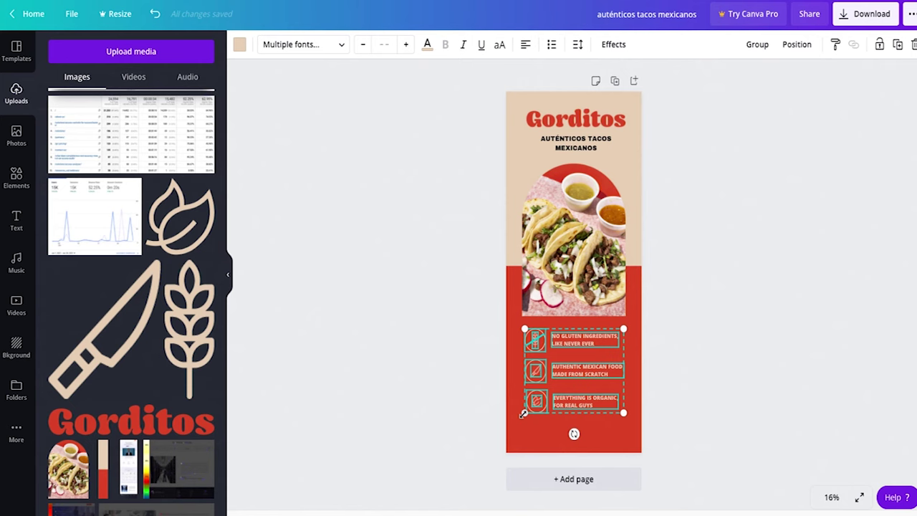
pyautogui.click(694, 333)
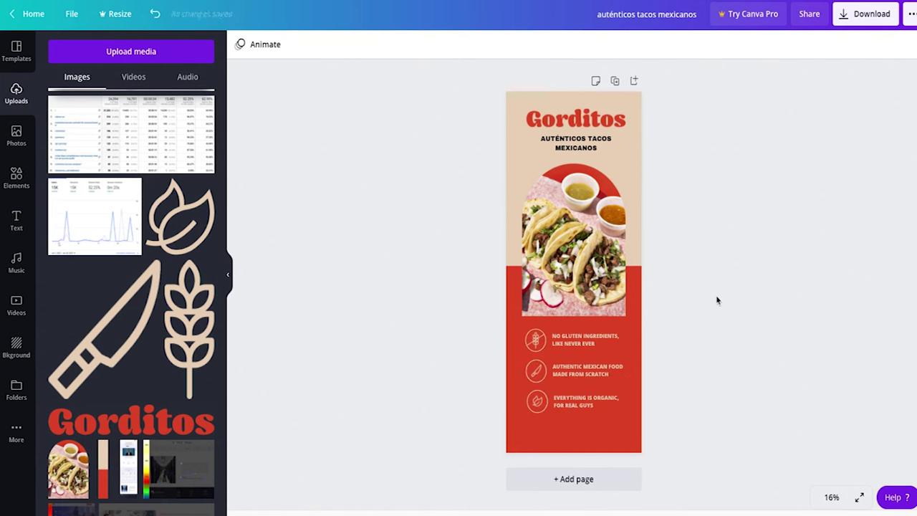
# Step: Nudge the Gorditos logo and its tagline together slightly up and left above the taco photo
pyautogui.click(578, 127)
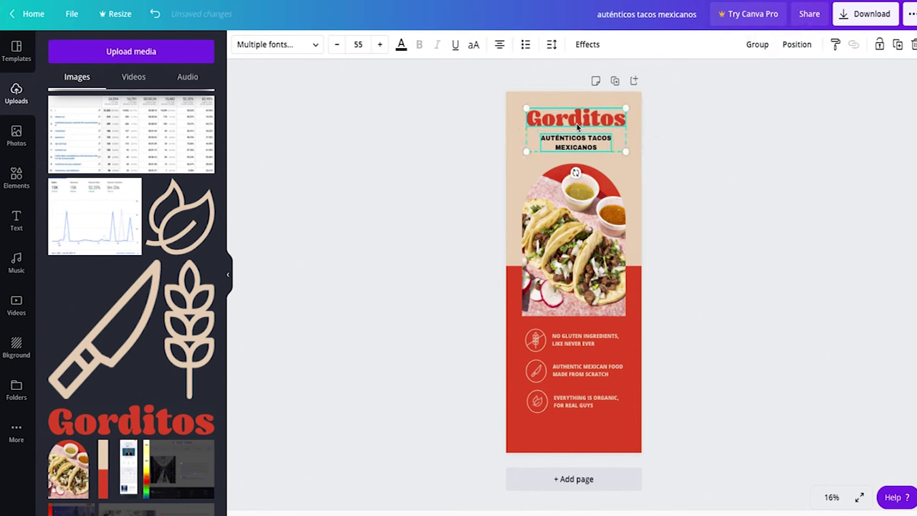
pyautogui.click(698, 150)
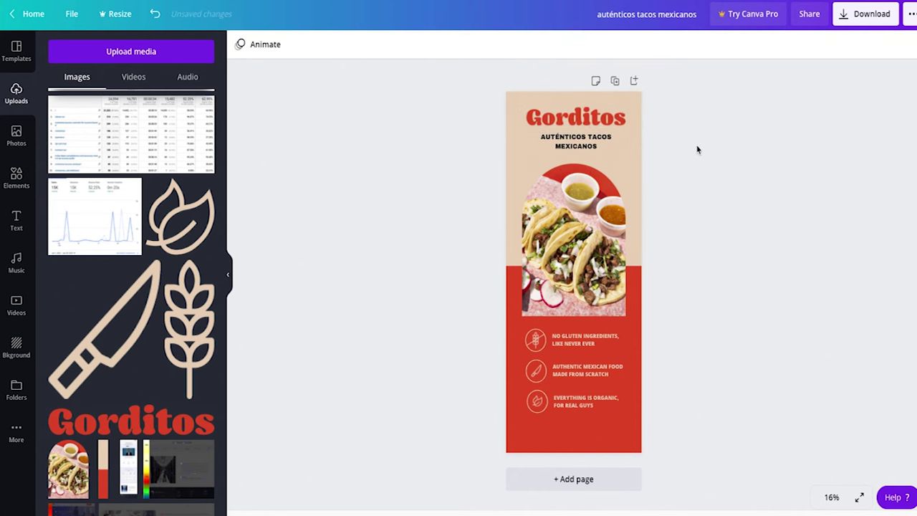
pyautogui.click(583, 118)
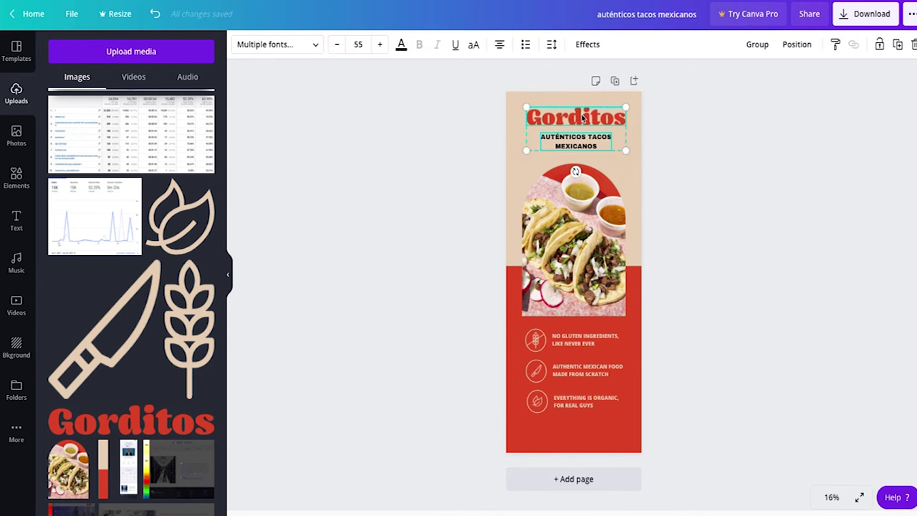
pyautogui.click(761, 219)
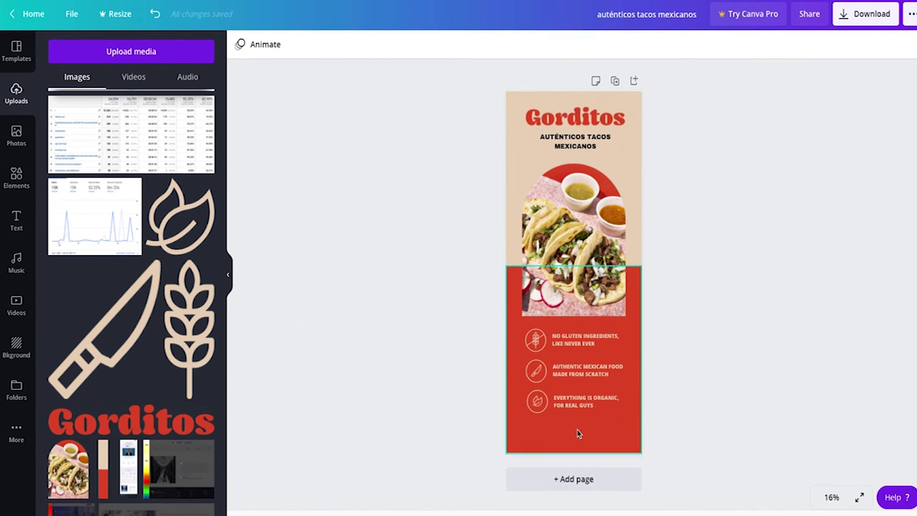
# Step: Add a heading reading "GORDITOSTACOS.COM" below the third icon and caption
pyautogui.scroll(3, 578, 433)
pyautogui.scroll(-5, 676, 301)
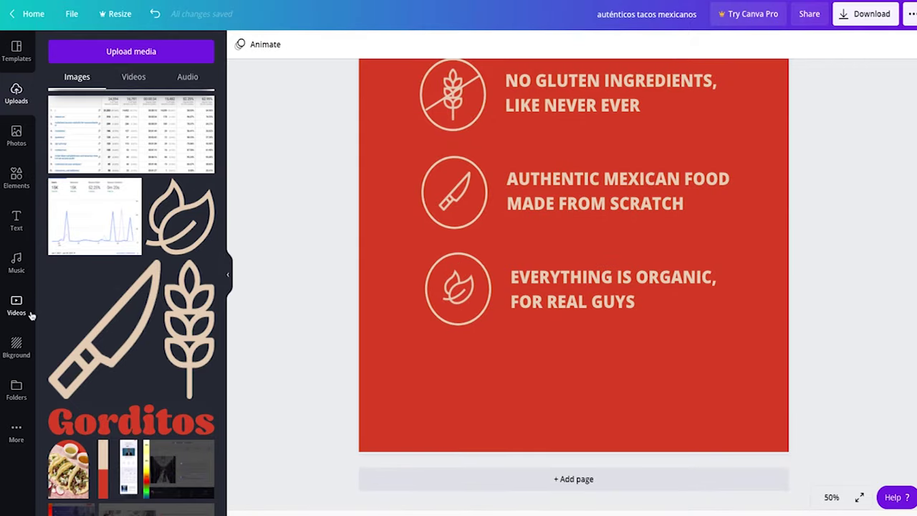
pyautogui.click(19, 218)
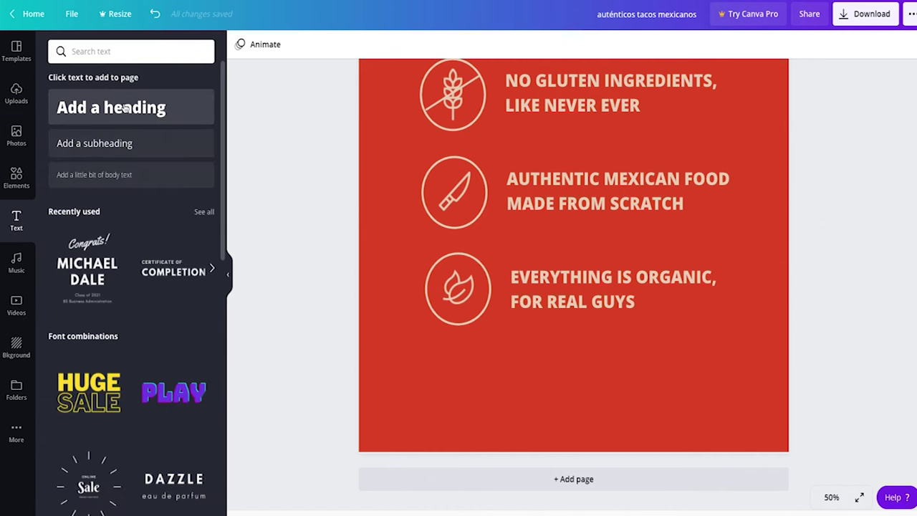
pyautogui.click(128, 109)
pyautogui.moveTo(514, 230); pyautogui.dragTo(526, 348)
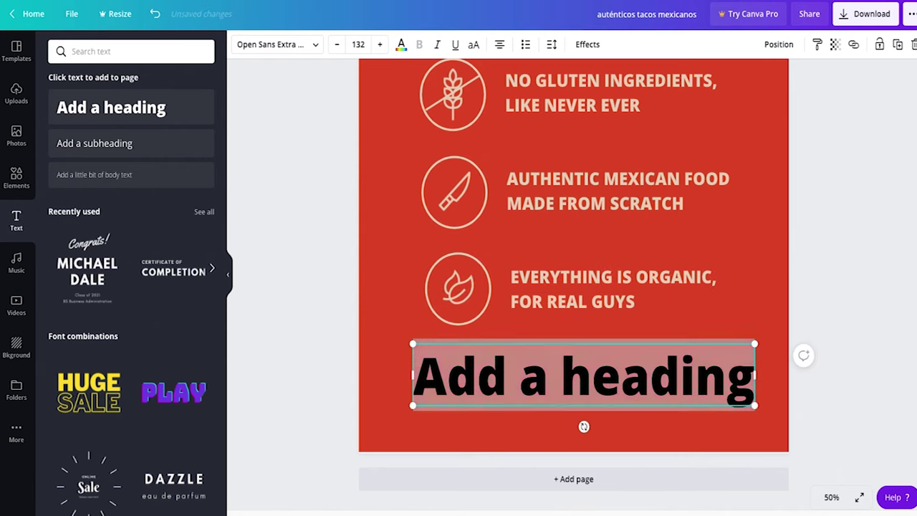
pyautogui.tripleClick(674, 394)
pyautogui.write('GORDITOSTACOS.COM')
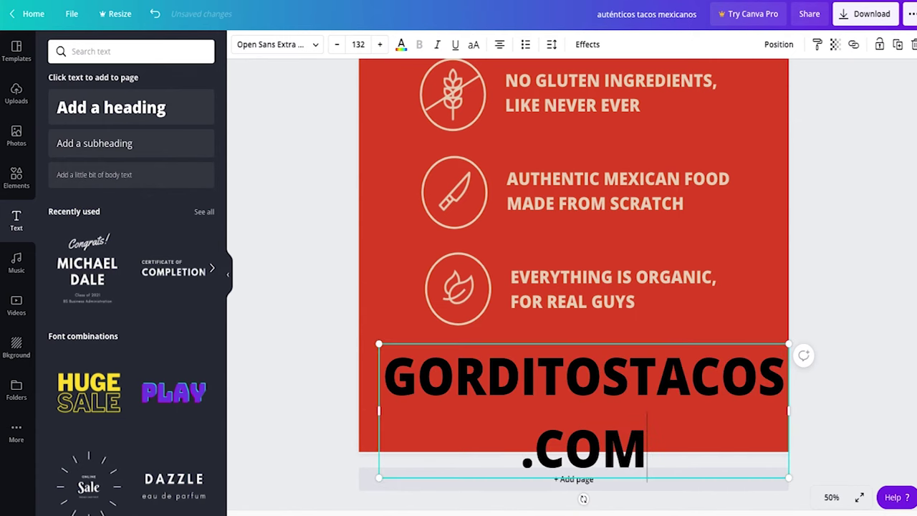
# Step: Set the font of the GORDITOSTACOS.COM heading to Archivo Black
pyautogui.hotkey('ctrl', 'a')
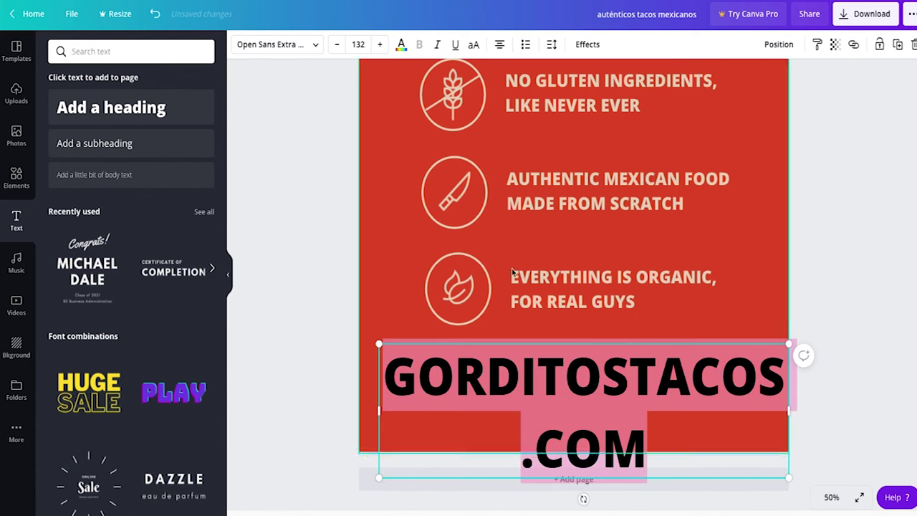
pyautogui.click(317, 44)
pyautogui.write('arch')
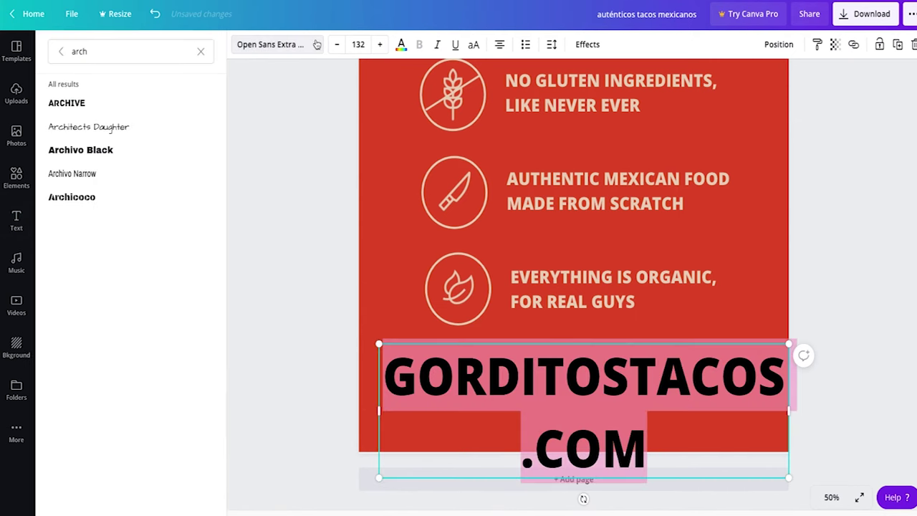
pyautogui.click(127, 150)
# Step: Set the font of all three icon captions to Archivo Black
pyautogui.click(577, 279)
pyautogui.click(577, 279)
pyautogui.click(577, 280)
pyautogui.hotkey('ctrl', 'a')
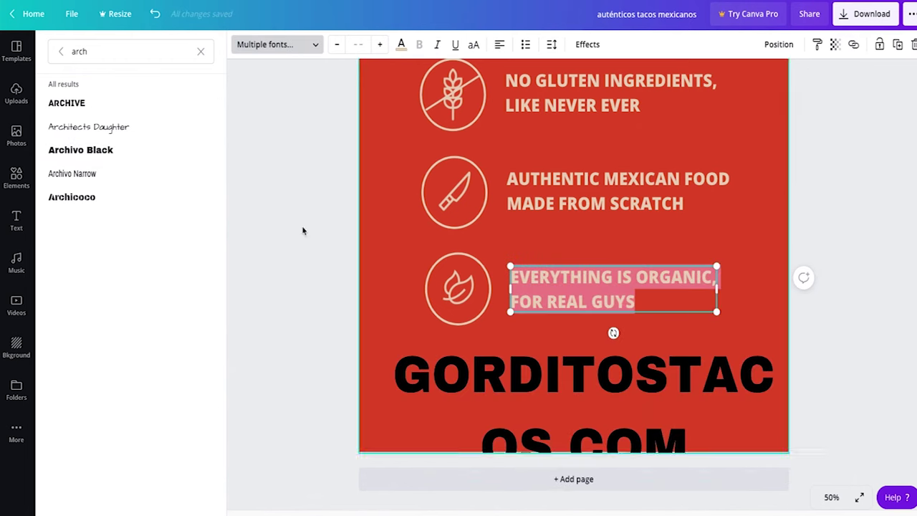
pyautogui.click(117, 150)
pyautogui.click(614, 180)
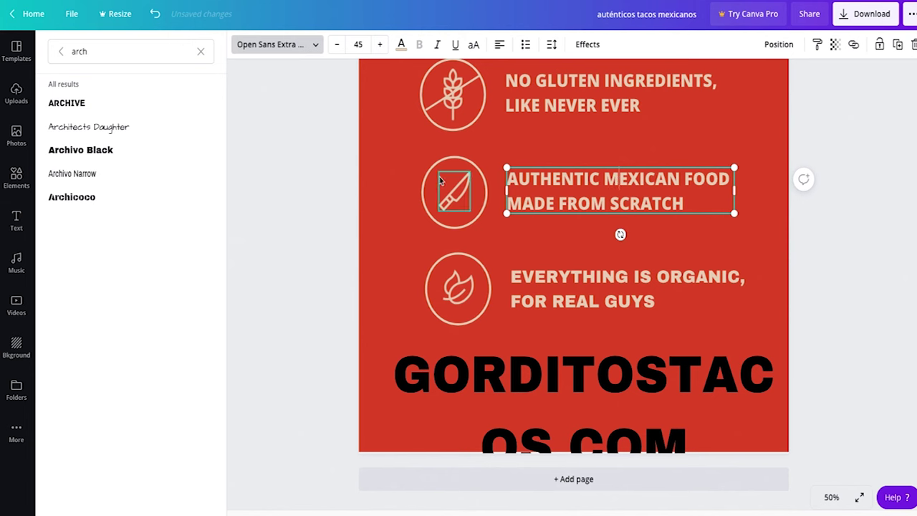
pyautogui.hotkey('ctrl', 'a')
pyautogui.click(86, 150)
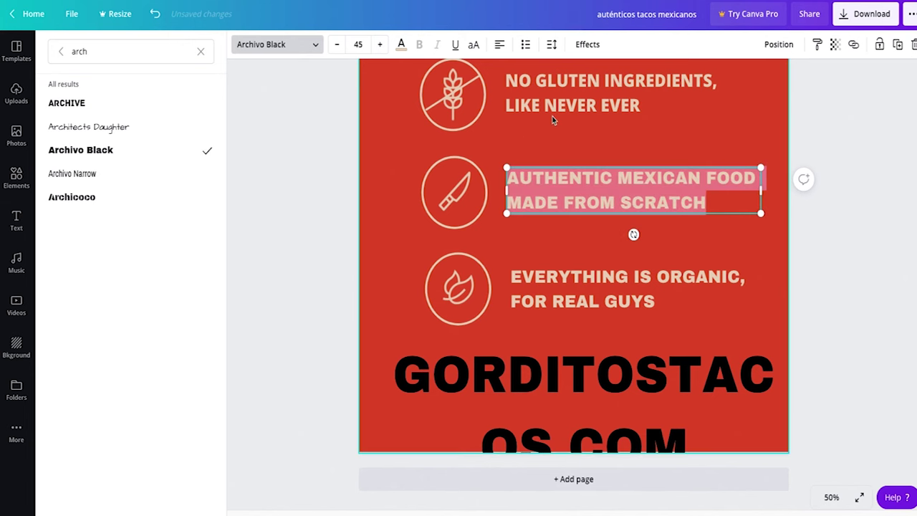
pyautogui.click(549, 107)
pyautogui.hotkey('ctrl', 'a')
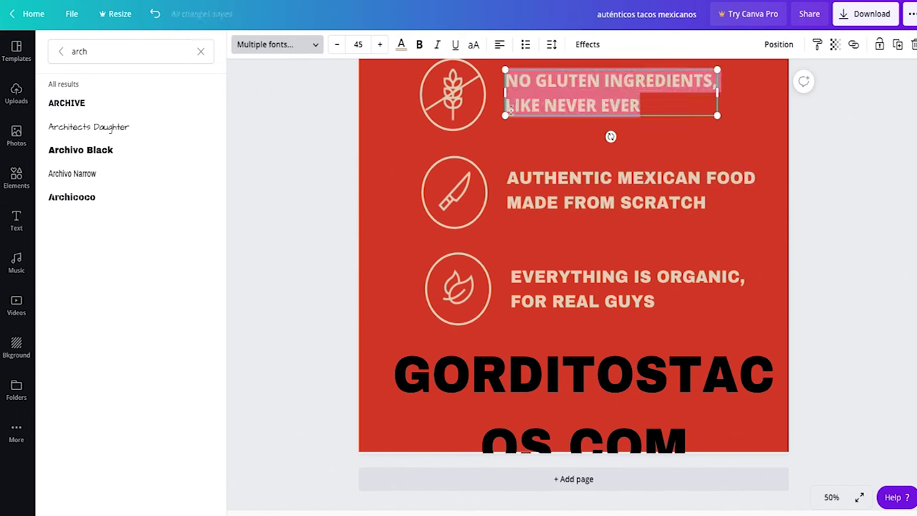
pyautogui.click(80, 150)
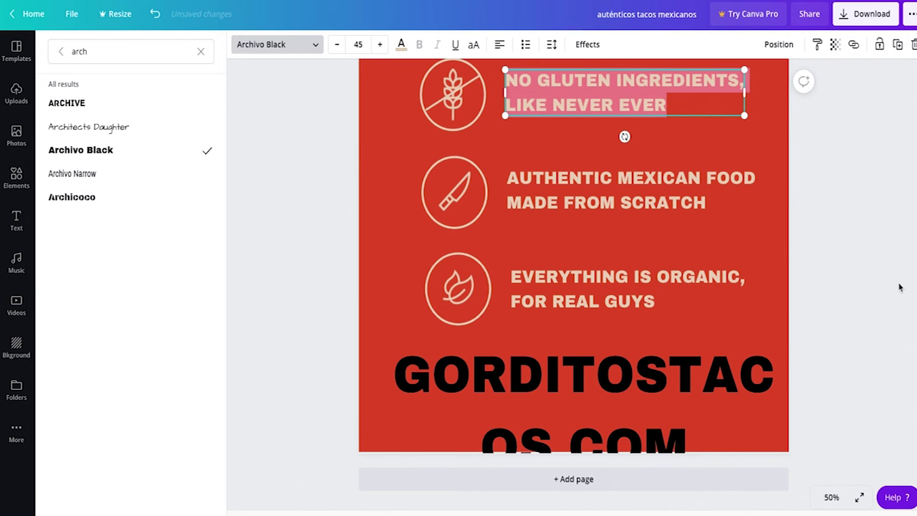
pyautogui.press('Escape')
# Step: Set the font size of the GORDITOSTACOS.COM heading to 45
pyautogui.doubleClick(640, 386)
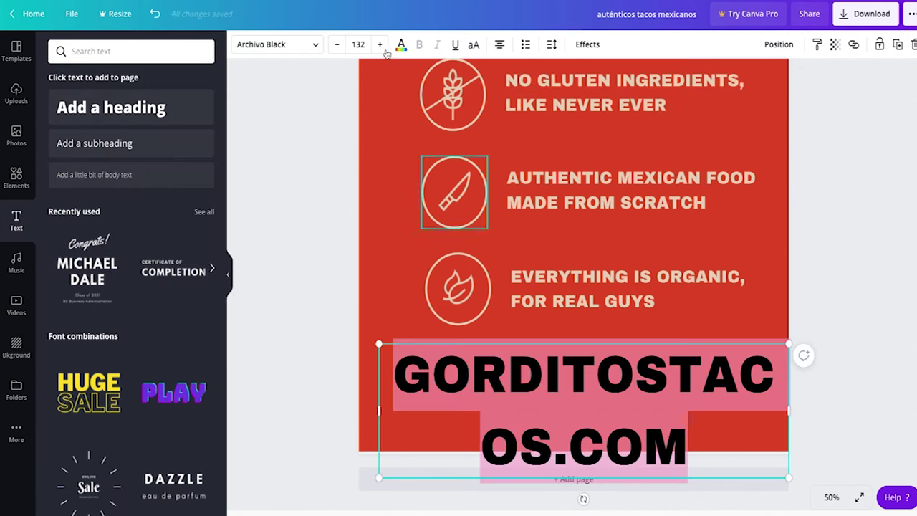
pyautogui.click(358, 44)
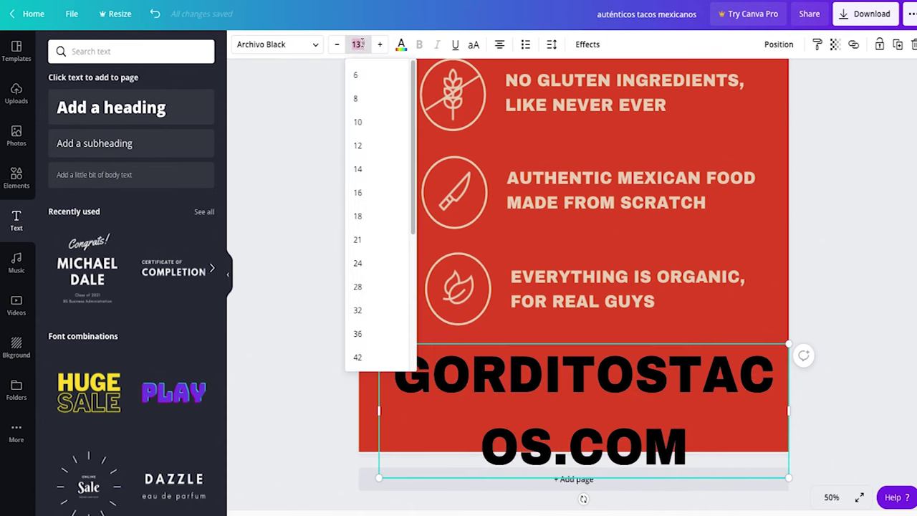
pyautogui.write('45')
pyautogui.press('Return')
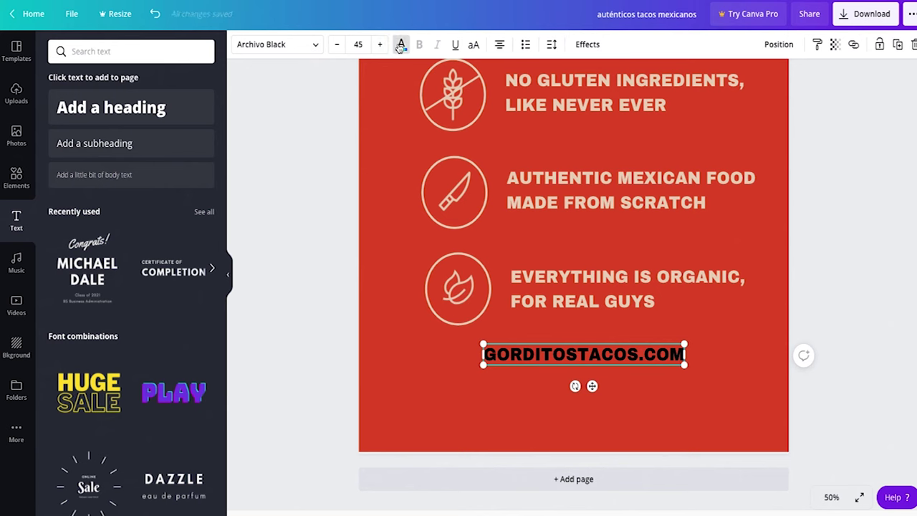
# Step: Change the text colour of the GORDITOSTACOS.COM heading to white
pyautogui.click(401, 44)
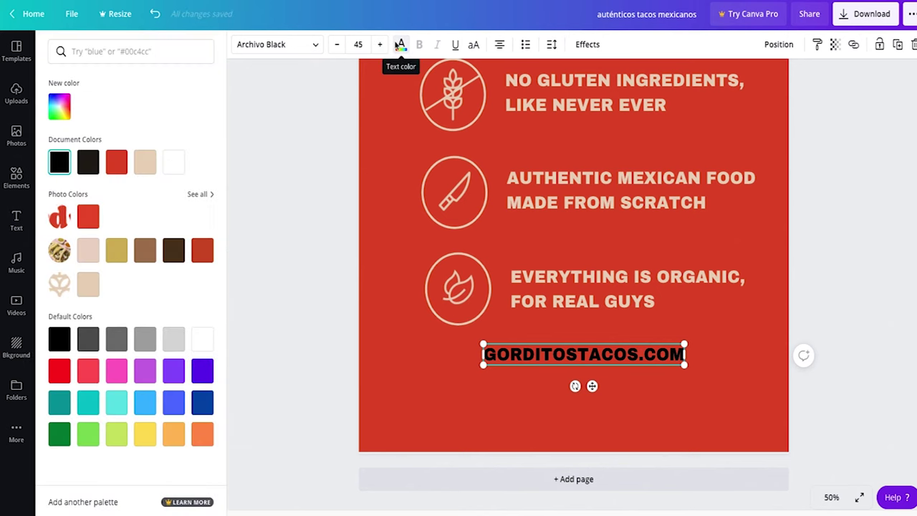
pyautogui.click(176, 164)
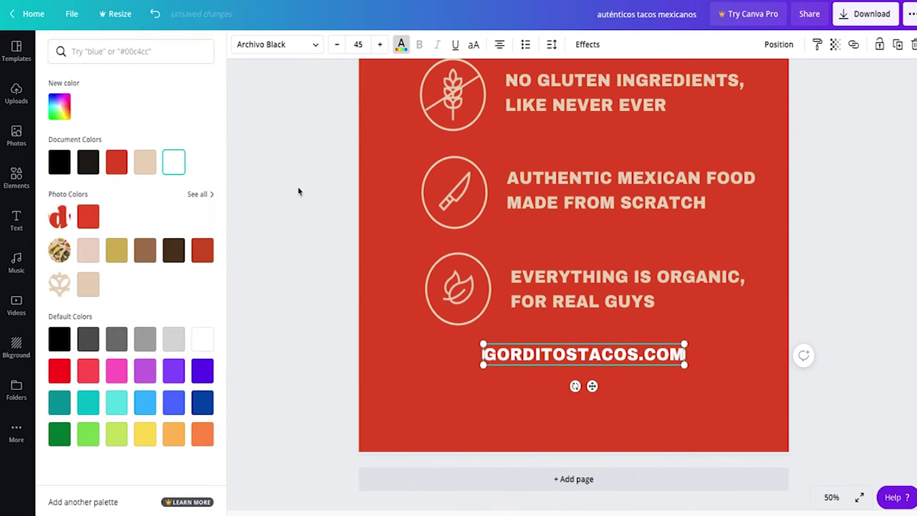
pyautogui.click(298, 191)
# Step: Move the GORDITOSTACOS.COM heading down towards the banner's bottom edge, roughly centred across its width
pyautogui.moveTo(615, 366); pyautogui.dragTo(614, 404)
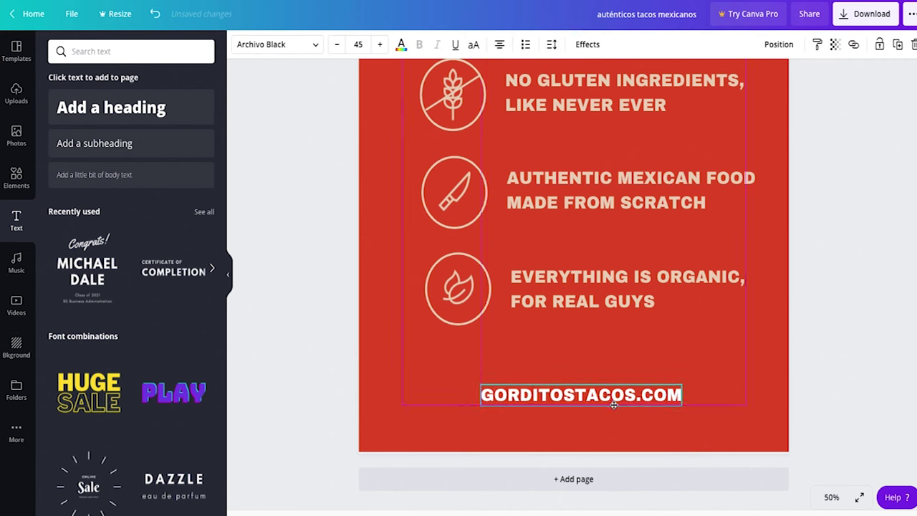
pyautogui.moveTo(612, 404); pyautogui.dragTo(612, 404)
pyautogui.click(805, 338)
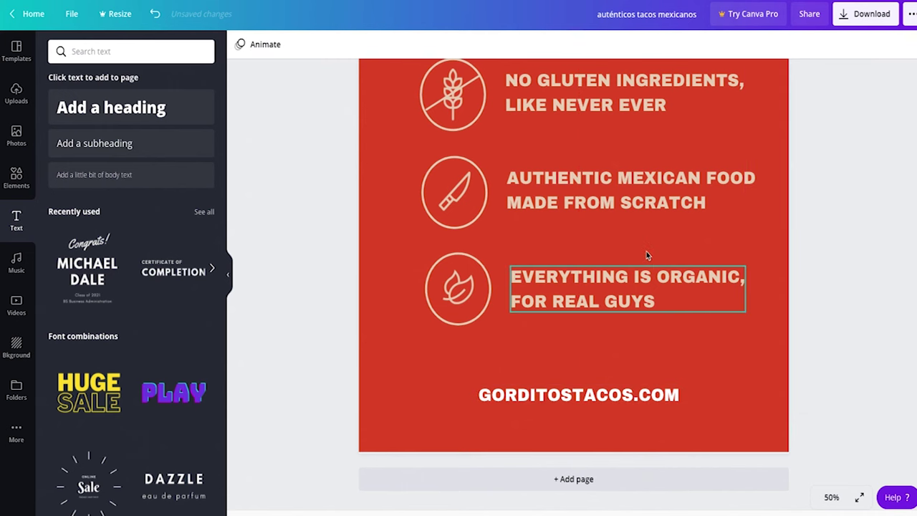
pyautogui.hotkey('ctrl', 'alt', '0')
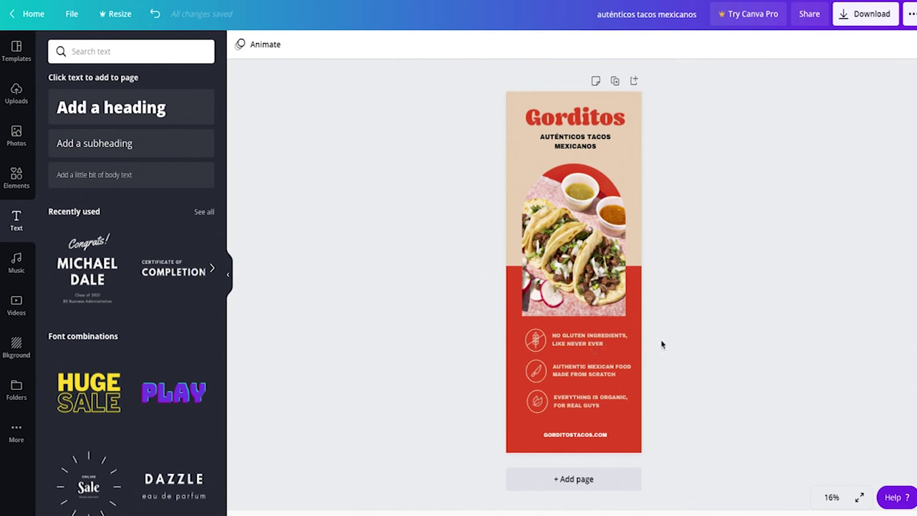
# Step: Nudge the three circled icons and their captions left together so the icons line up with the taco photo's left edge
pyautogui.moveTo(658, 332); pyautogui.dragTo(515, 405)
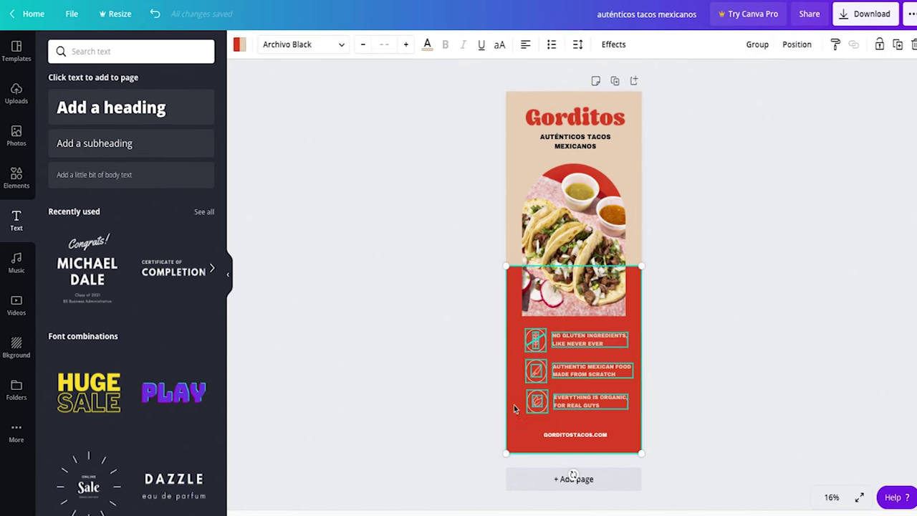
pyautogui.press('Left')
pyautogui.press('Left')
pyautogui.press('Left')
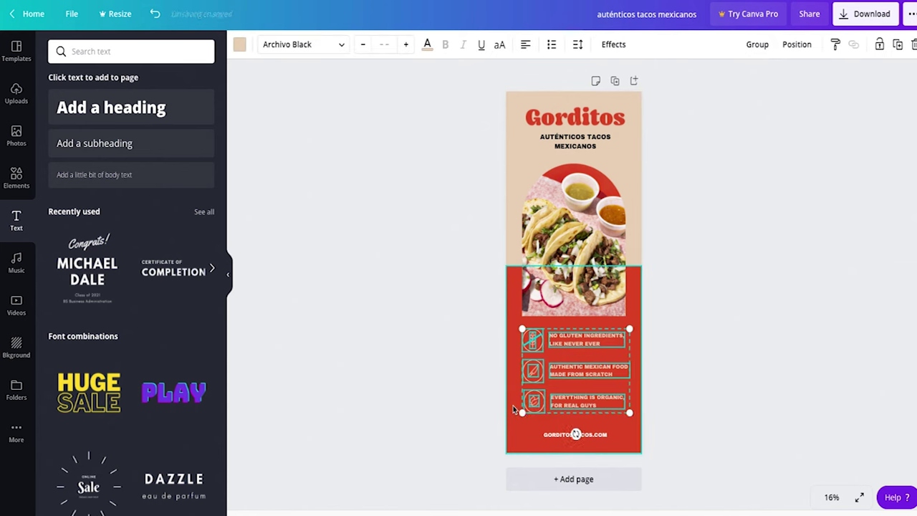
pyautogui.click(652, 400)
# Step: Nudge the three icons and their captions slightly down together, between the taco photo and the web address
pyautogui.moveTo(665, 331); pyautogui.dragTo(519, 418)
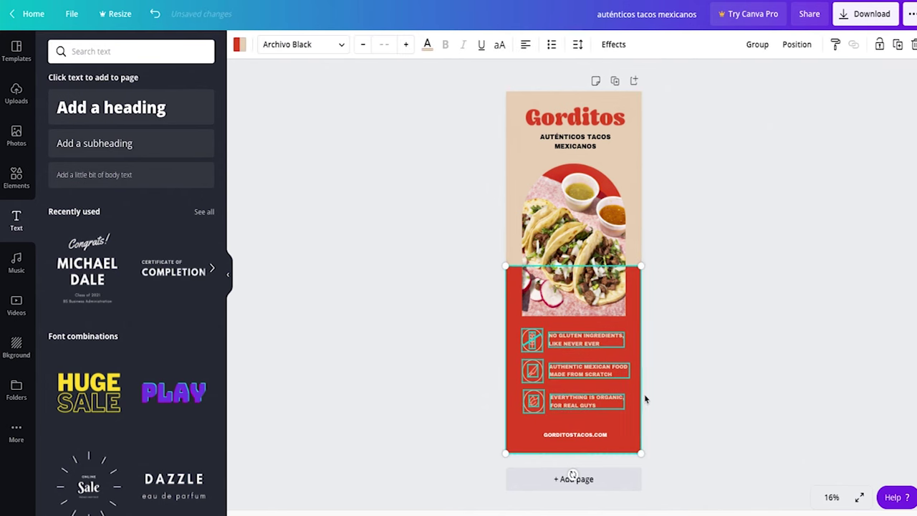
pyautogui.keyDown('shift'); pyautogui.click(516, 325); pyautogui.keyUp('shift')
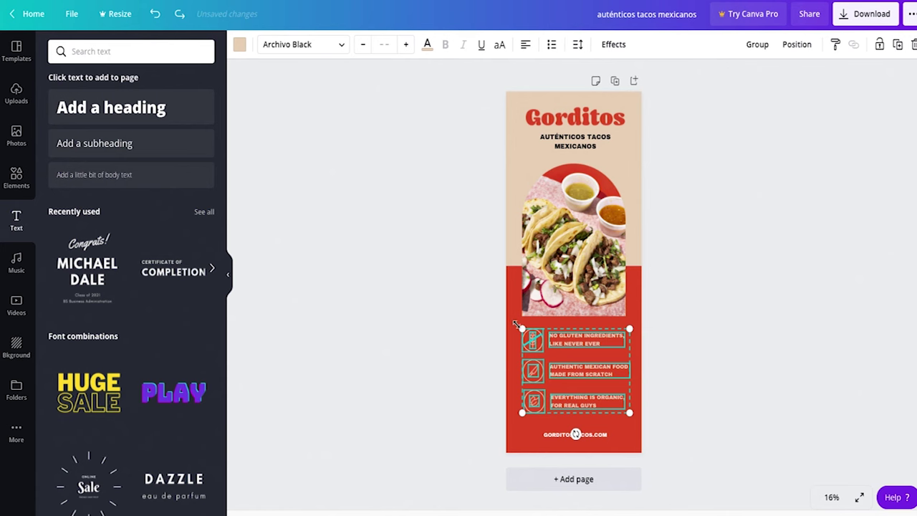
pyautogui.press('Down')
pyautogui.press('Down')
pyautogui.press('Down')
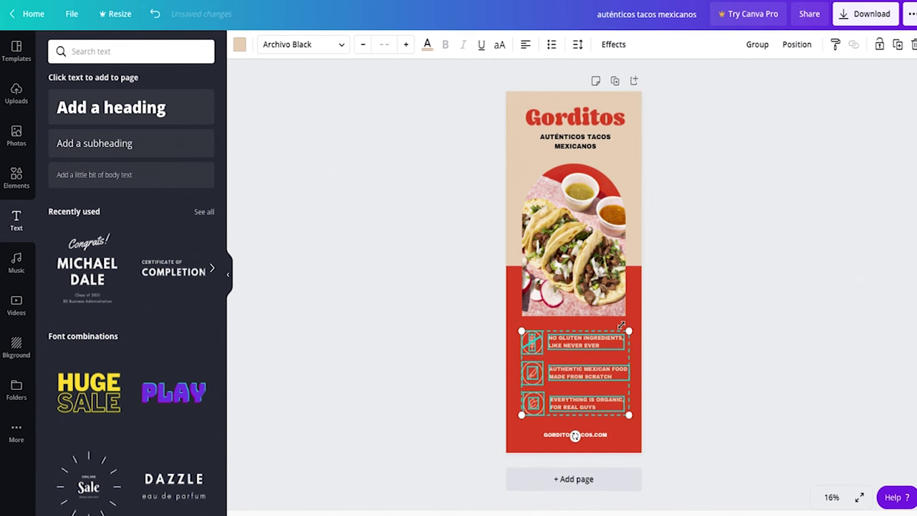
pyautogui.click(688, 320)
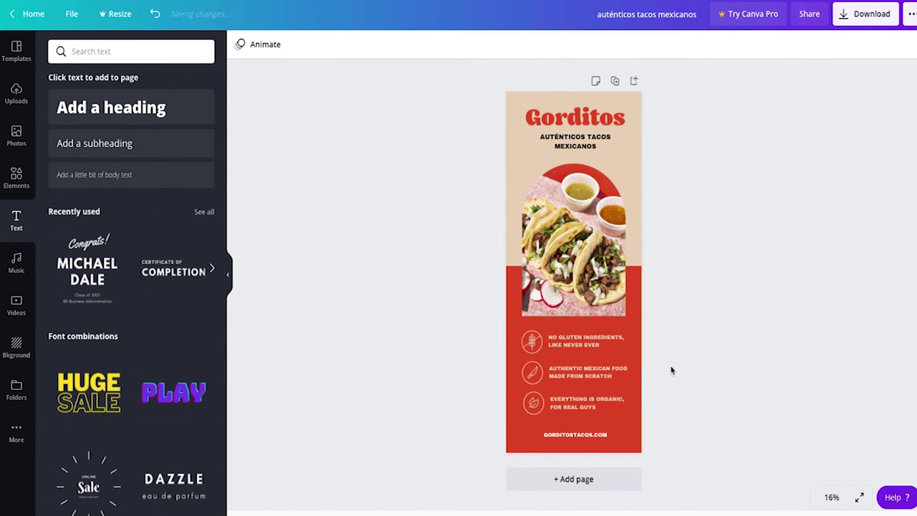
pyautogui.moveTo(678, 331); pyautogui.dragTo(554, 410)
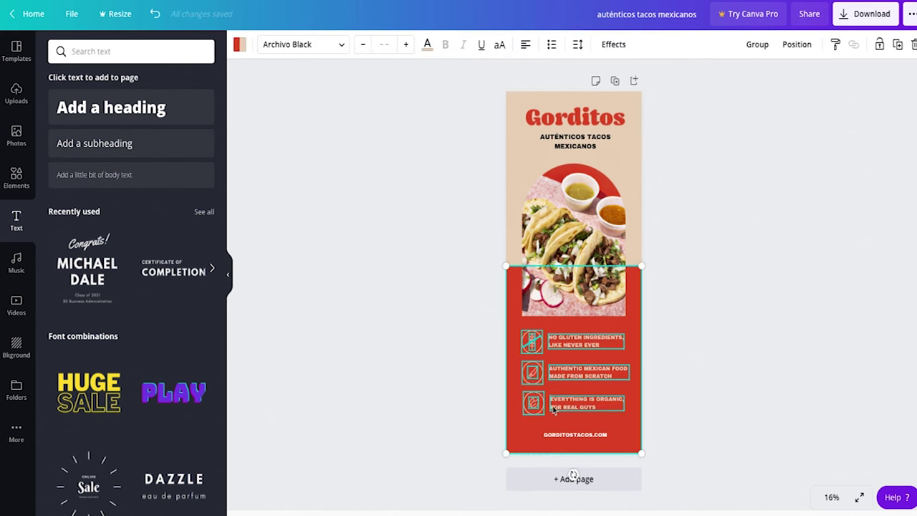
pyautogui.keyDown('shift'); pyautogui.click(519, 428); pyautogui.keyUp('shift')
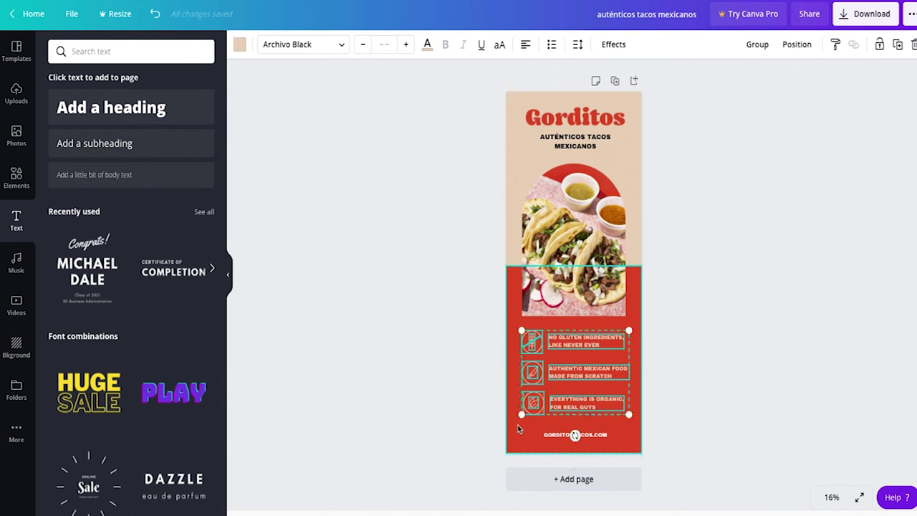
pyautogui.click(727, 359)
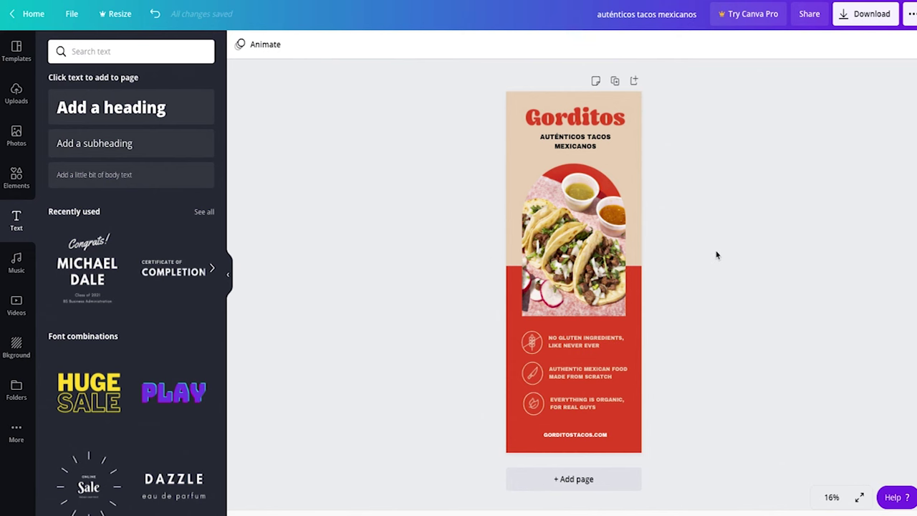
# Step: Save the banner design
pyautogui.click(75, 21)
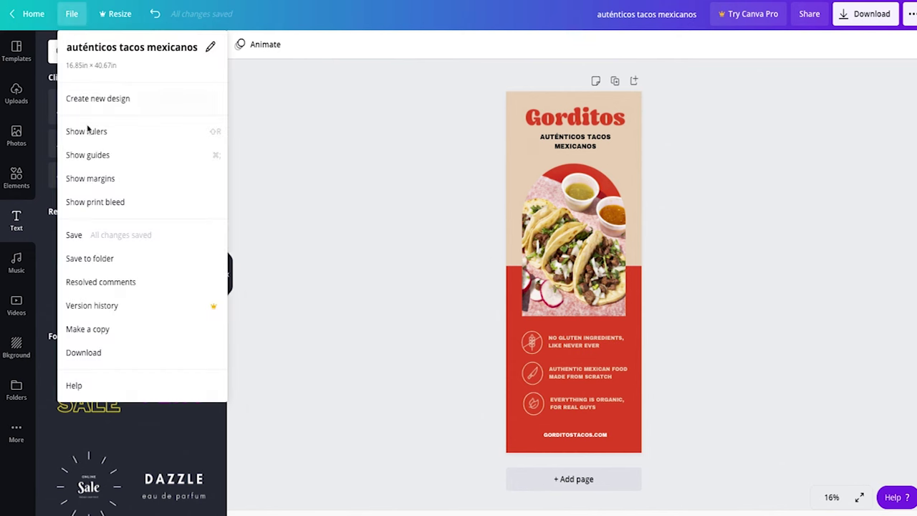
pyautogui.click(86, 237)
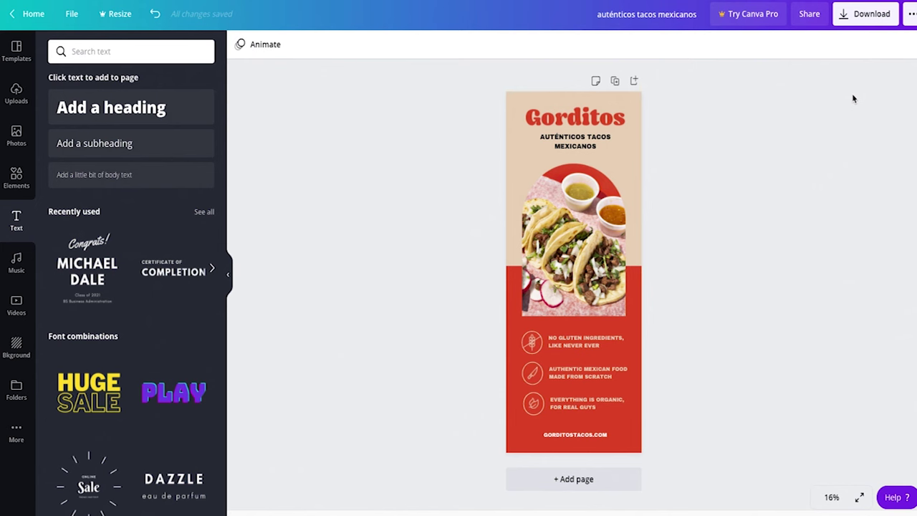
# Step: Download the banner as a PDF Print file with crop marks and bleed included
pyautogui.click(871, 22)
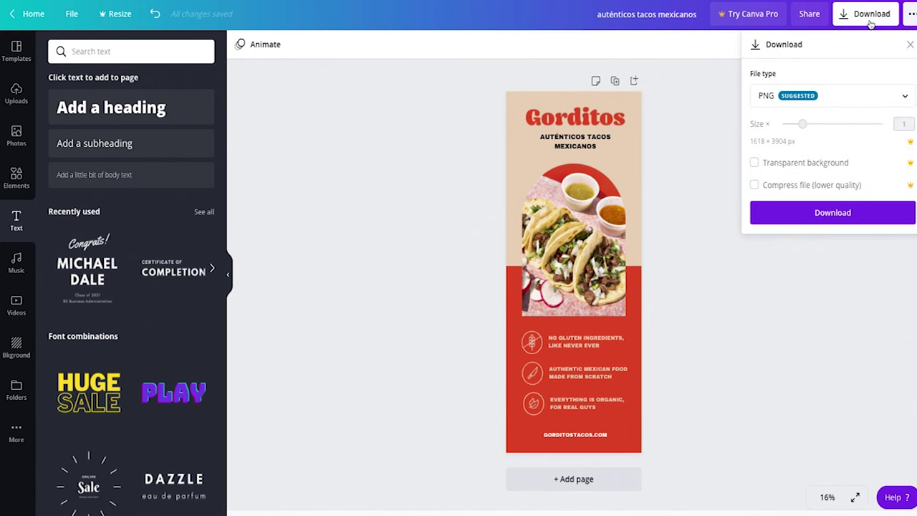
pyautogui.click(879, 99)
pyautogui.click(835, 164)
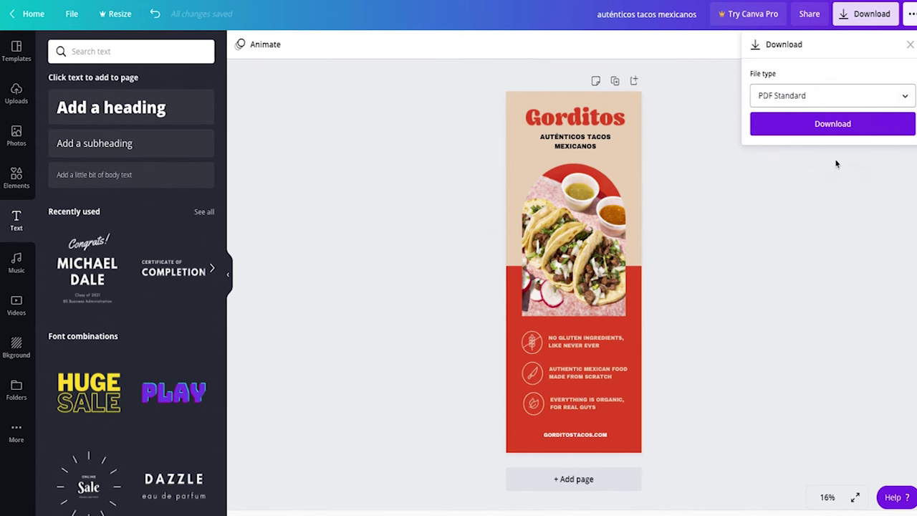
pyautogui.click(853, 104)
pyautogui.click(853, 102)
pyautogui.click(855, 98)
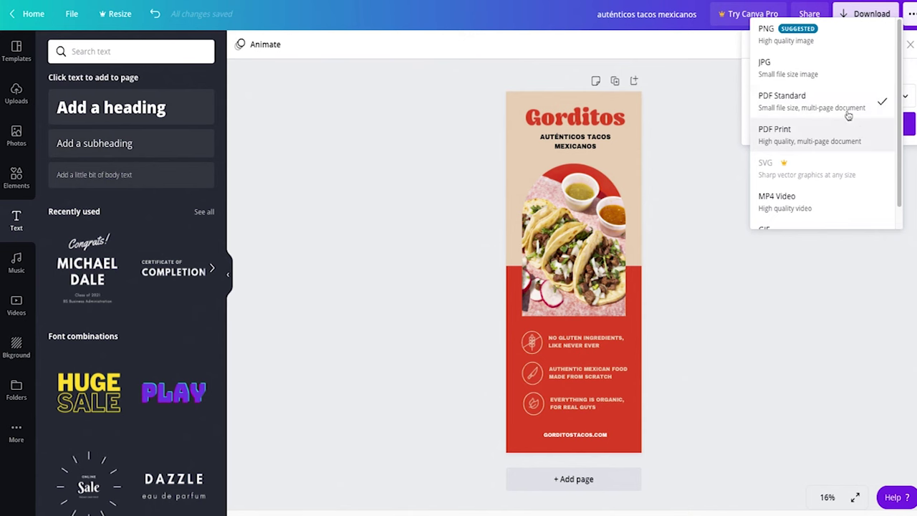
pyautogui.click(812, 136)
pyautogui.click(816, 106)
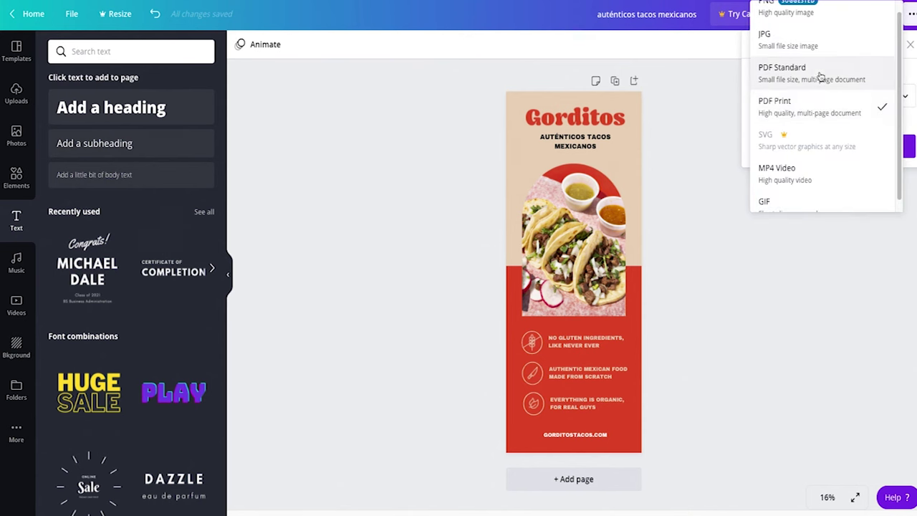
pyautogui.click(800, 113)
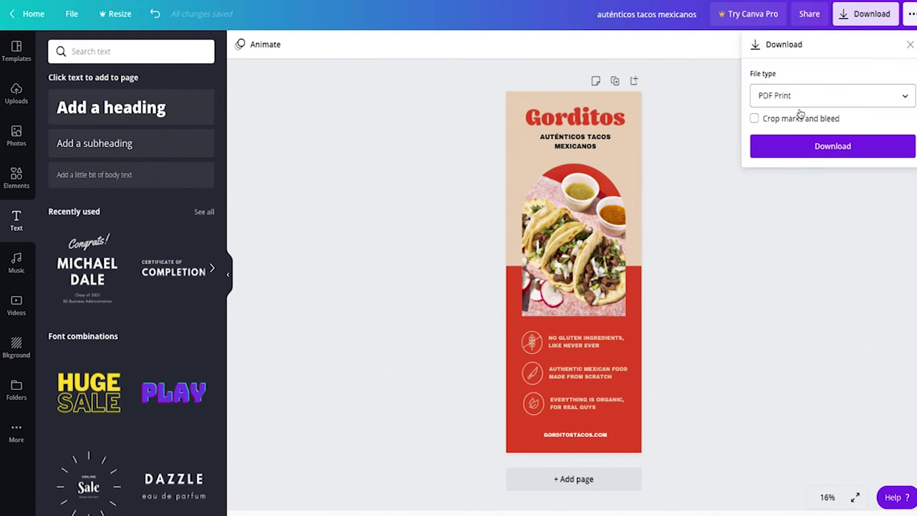
pyautogui.click(755, 119)
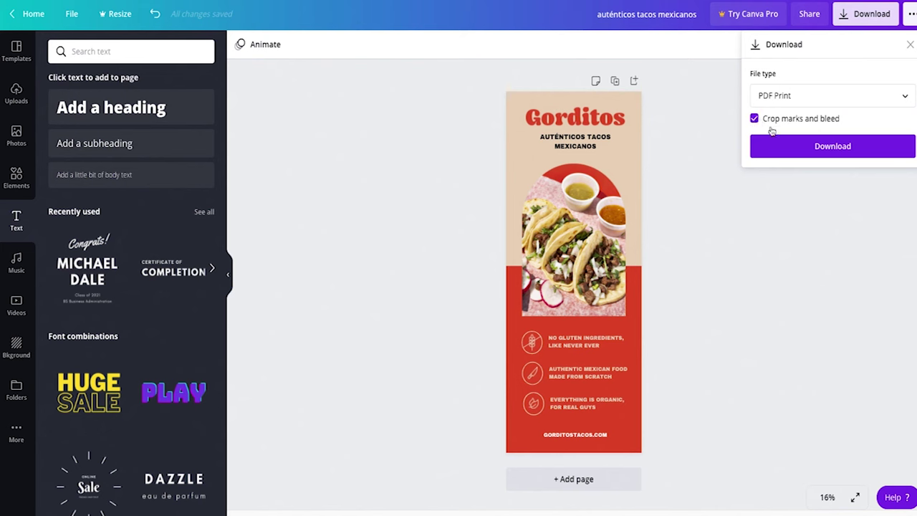
pyautogui.click(807, 156)
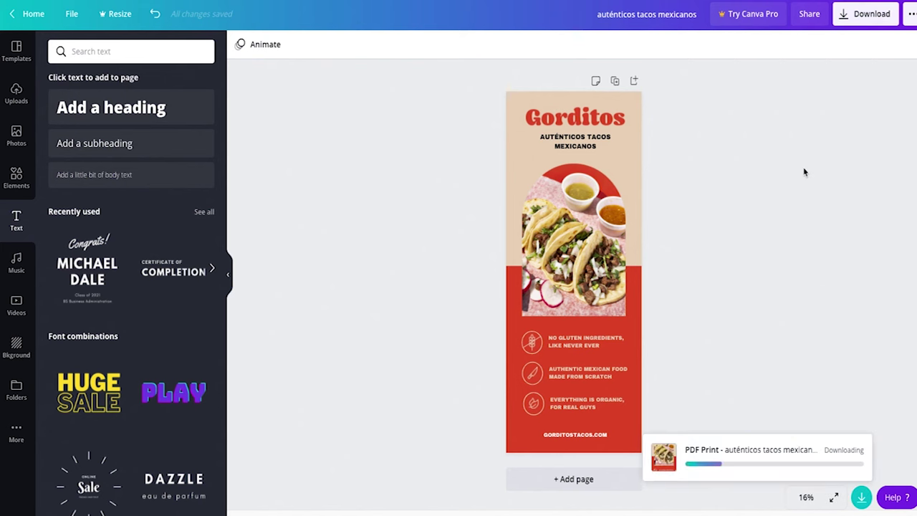